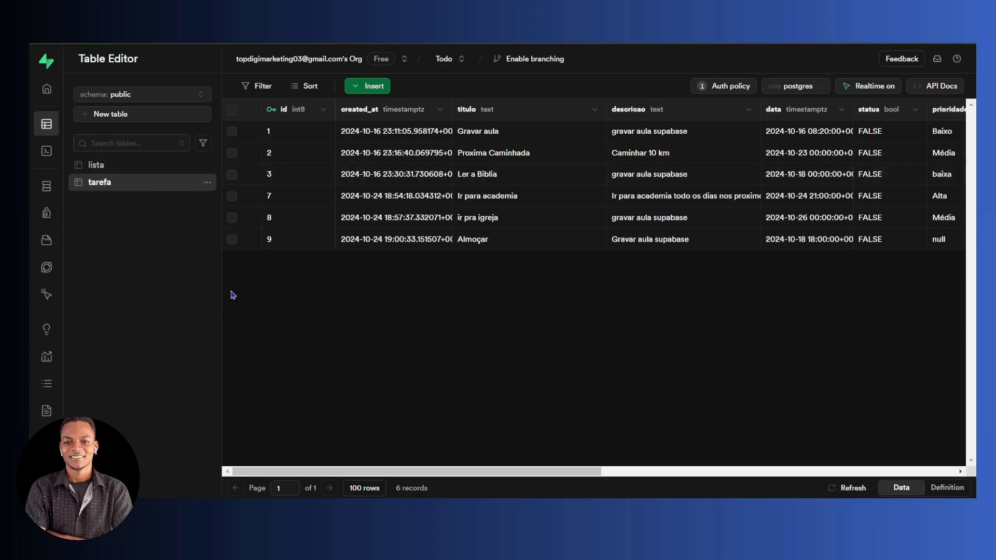
- Open the API documentation for the tarefa table and set the code examples' language to Bash
click(930, 89)
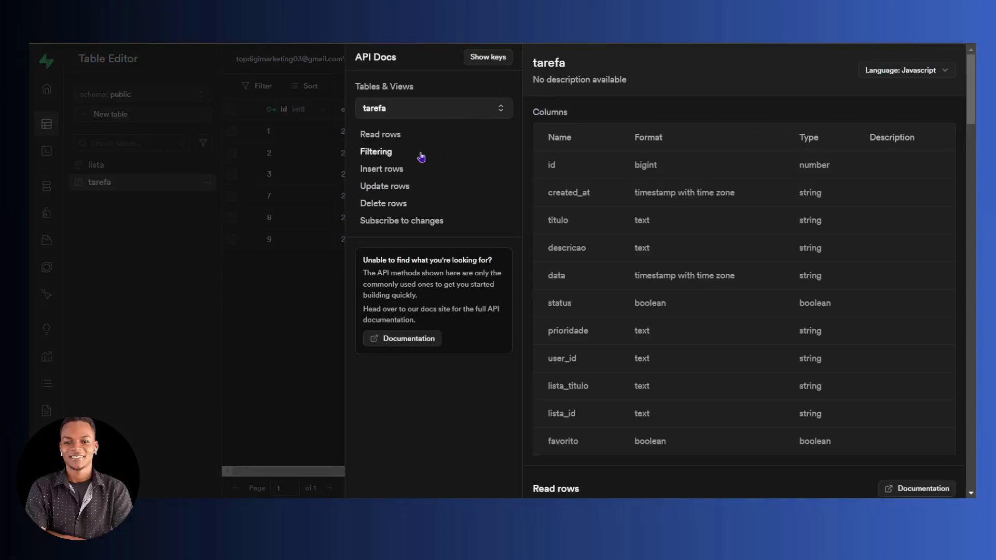
click(904, 75)
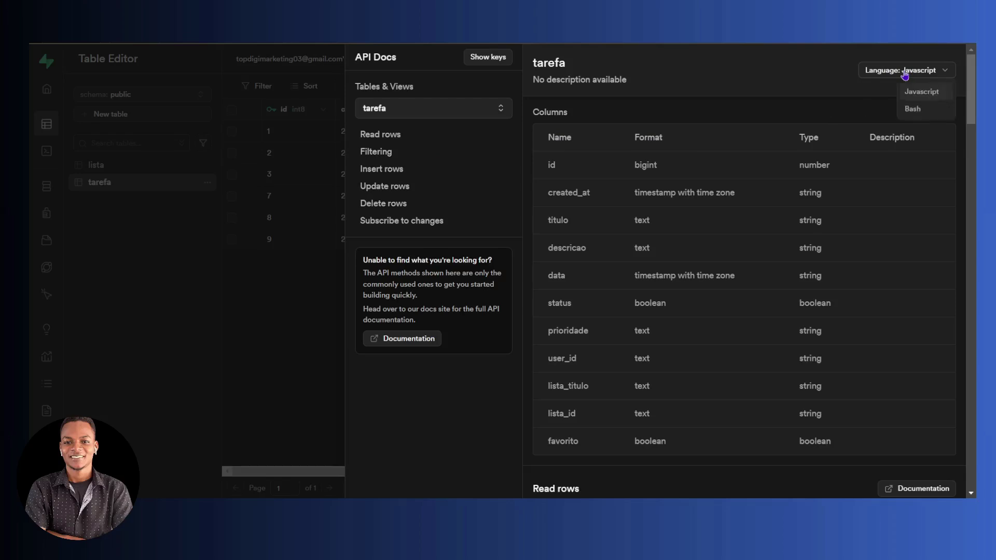
click(911, 107)
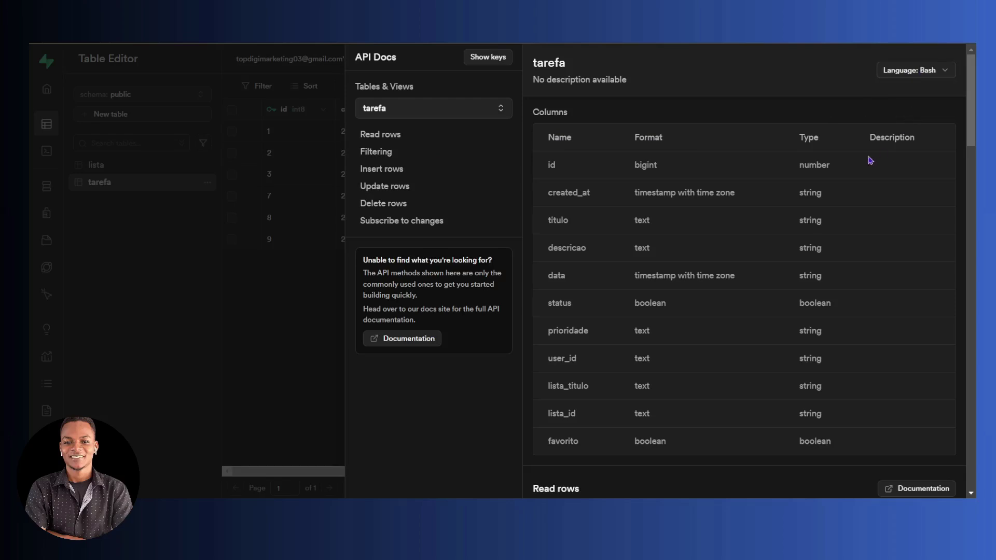
- Examine the Read rows cURL examples for reading all rows and specific columns
scroll(742, 177, down, 6)
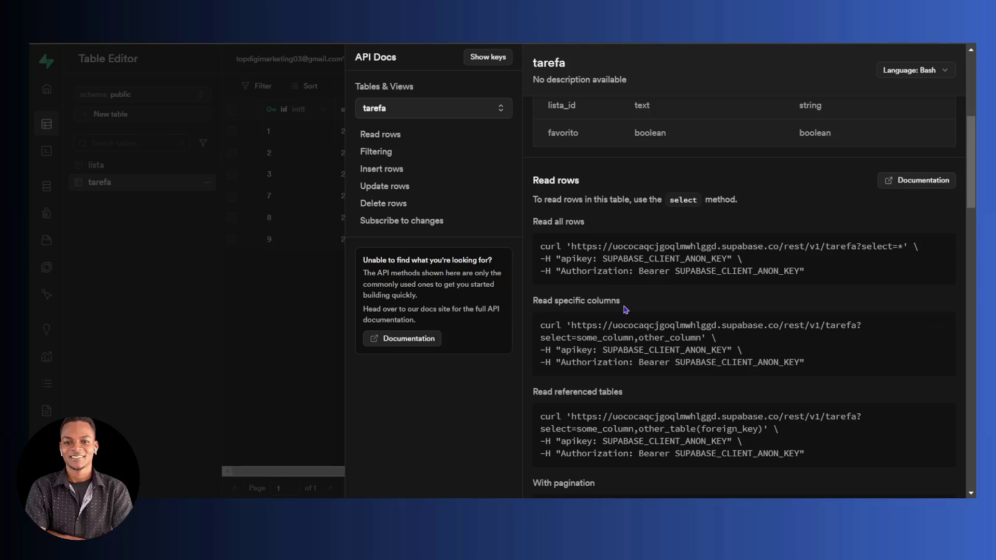
scroll(622, 306, down, 2)
scroll(620, 303, up, 1)
drag(540, 185, 805, 211)
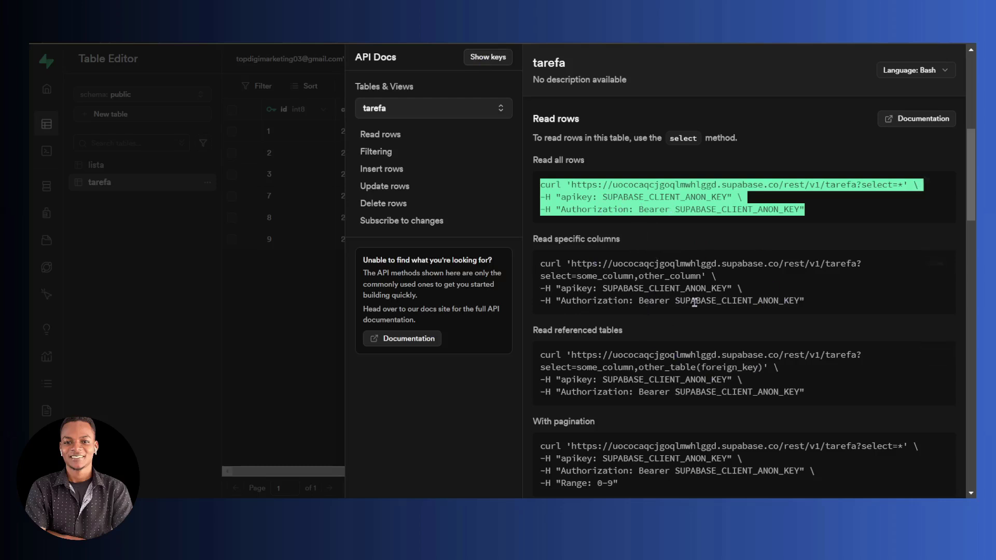
drag(541, 266, 727, 283)
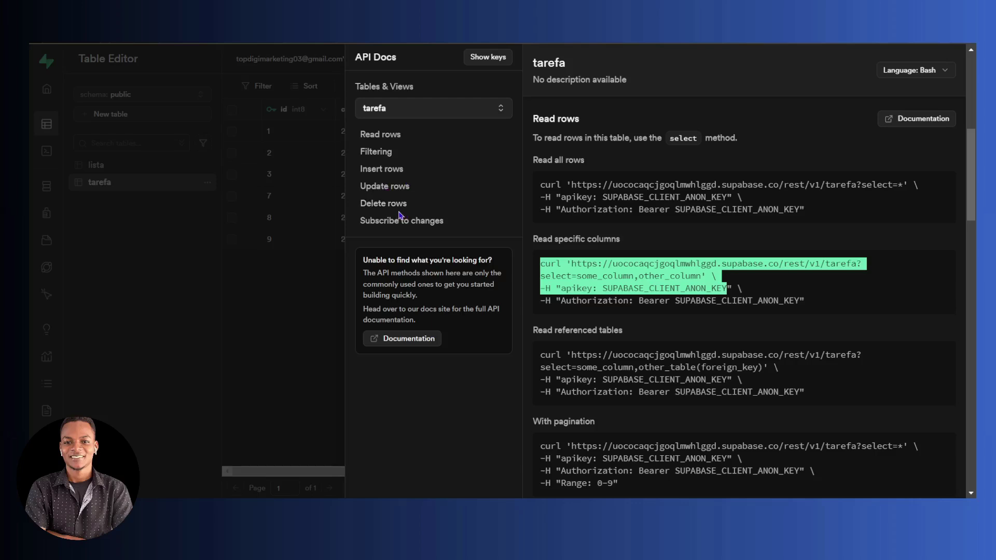
- Look through the Read rows, Filtering, Insert rows and Update rows sections of the tarefa API documentation
click(369, 139)
click(388, 151)
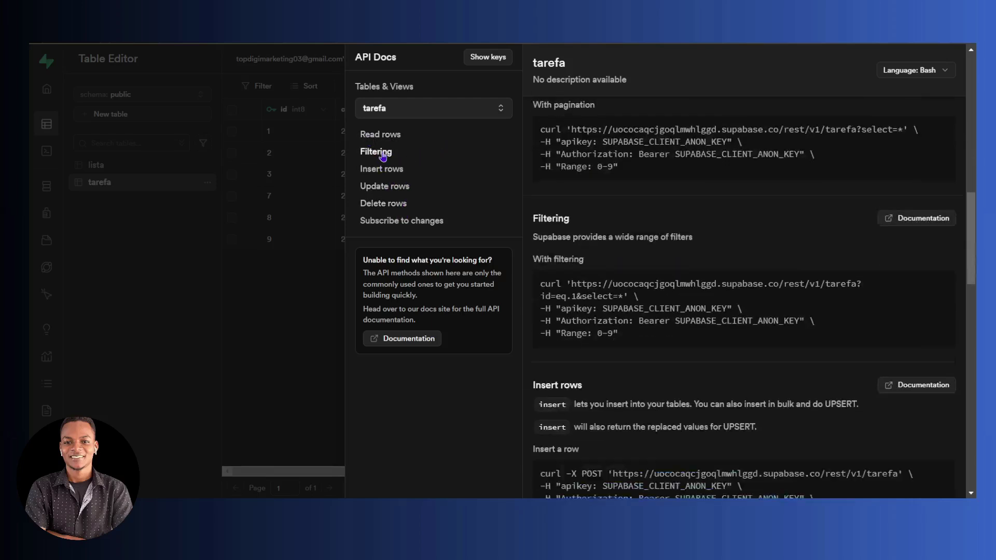
click(389, 173)
click(398, 188)
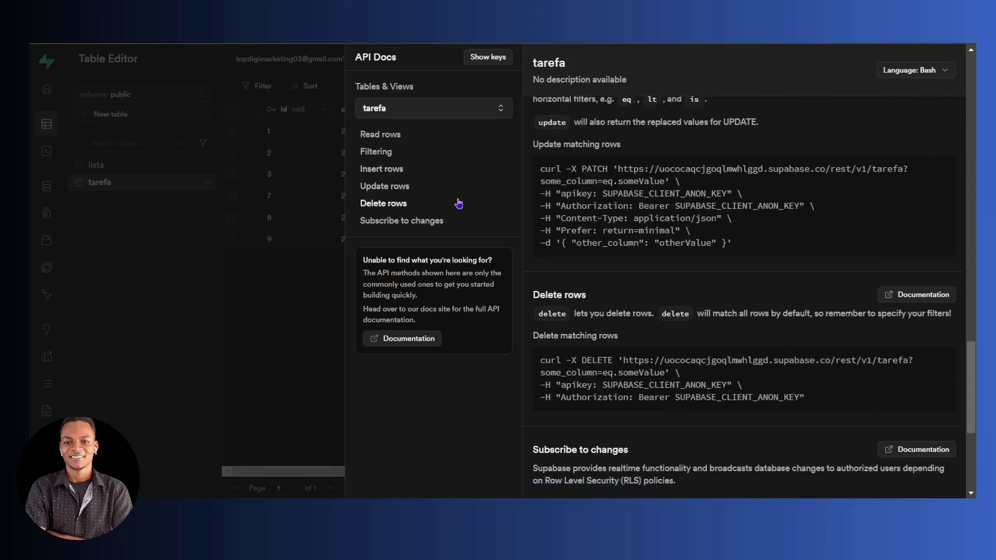
click(385, 171)
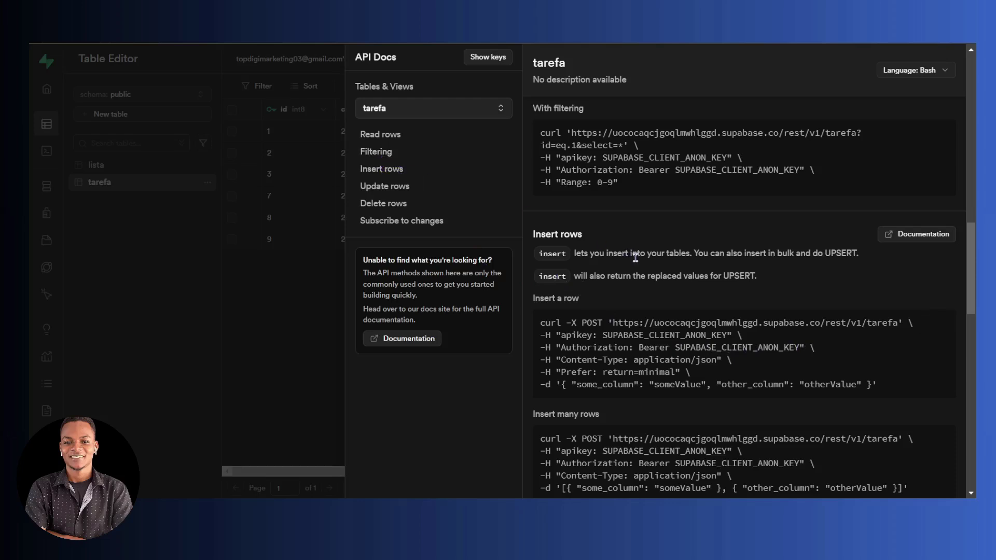
- Examine the With filtering cURL example, covering its base URL and the id=eq.1 filter in the query string
scroll(638, 262, up, 2)
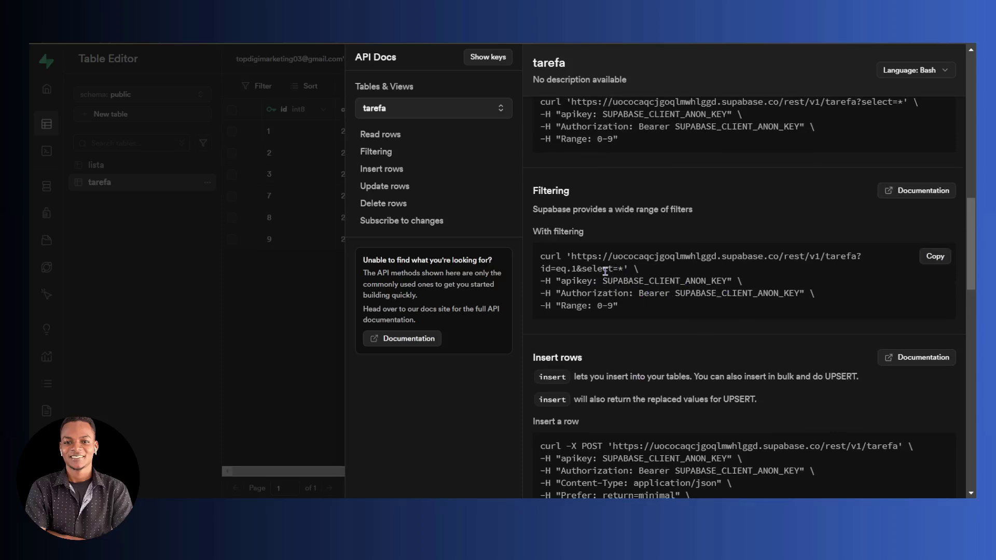
drag(571, 256, 858, 256)
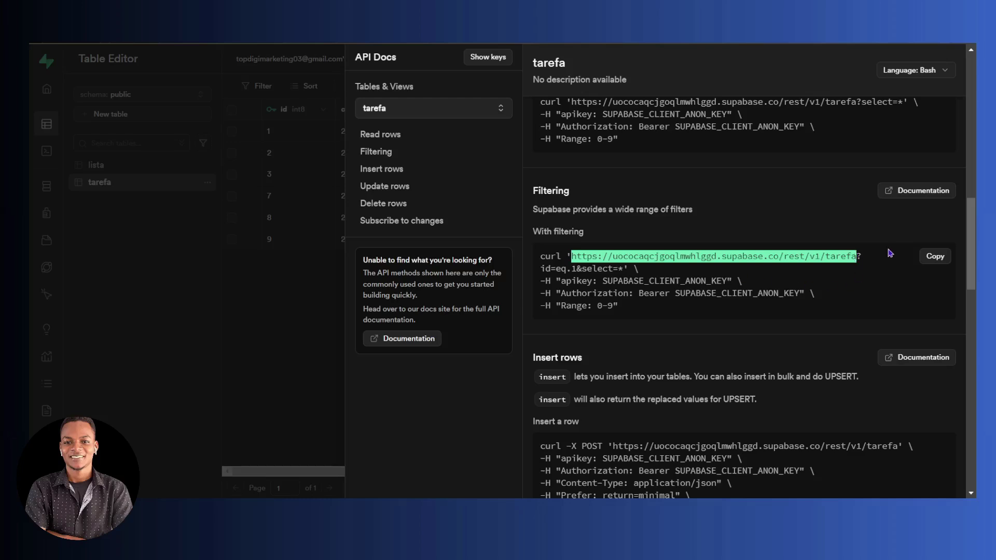
click(859, 255)
drag(865, 258, 582, 273)
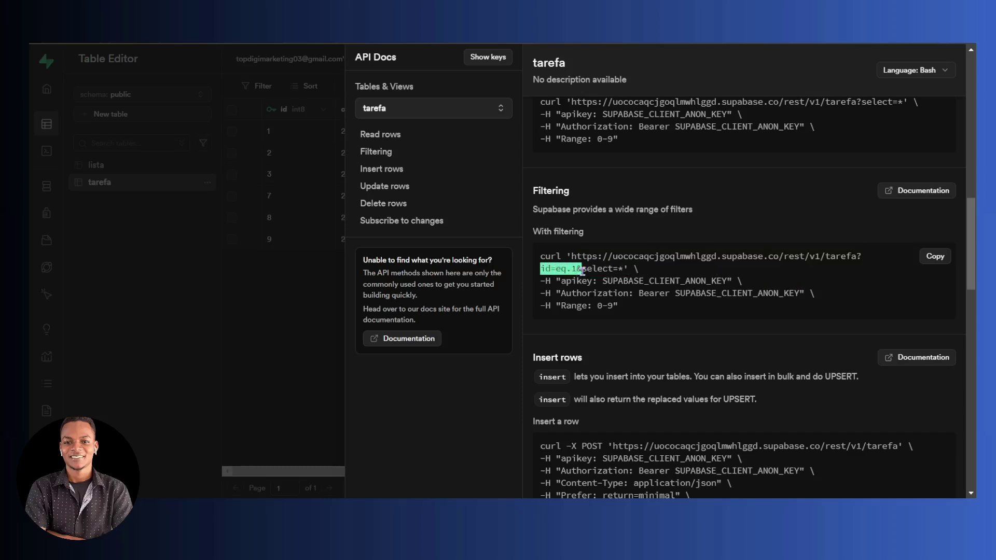
drag(720, 269, 723, 263)
click(833, 277)
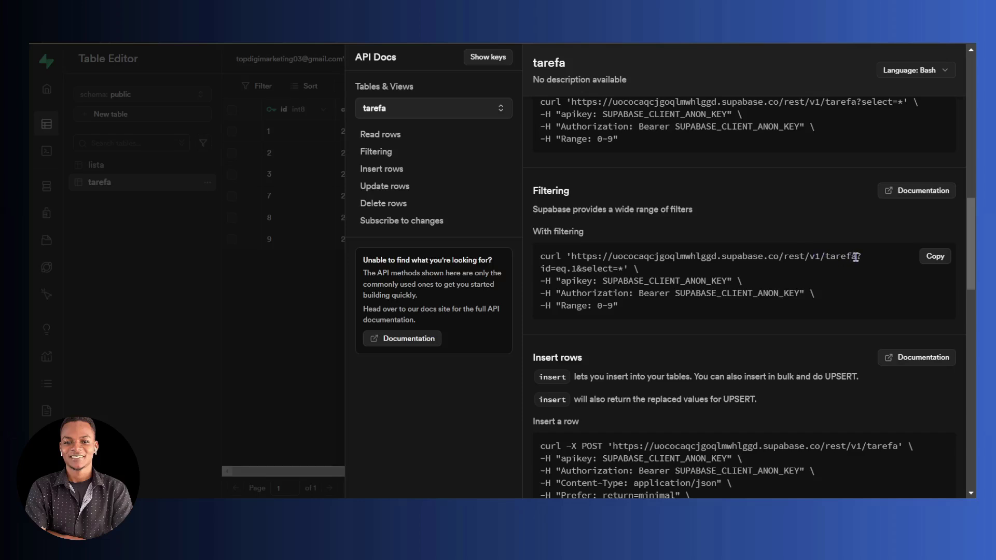
drag(857, 257, 541, 268)
click(555, 270)
drag(558, 270, 574, 268)
- Copy the With filtering cURL example, switch to Bubble and import it as a new call in the API Connector
click(931, 257)
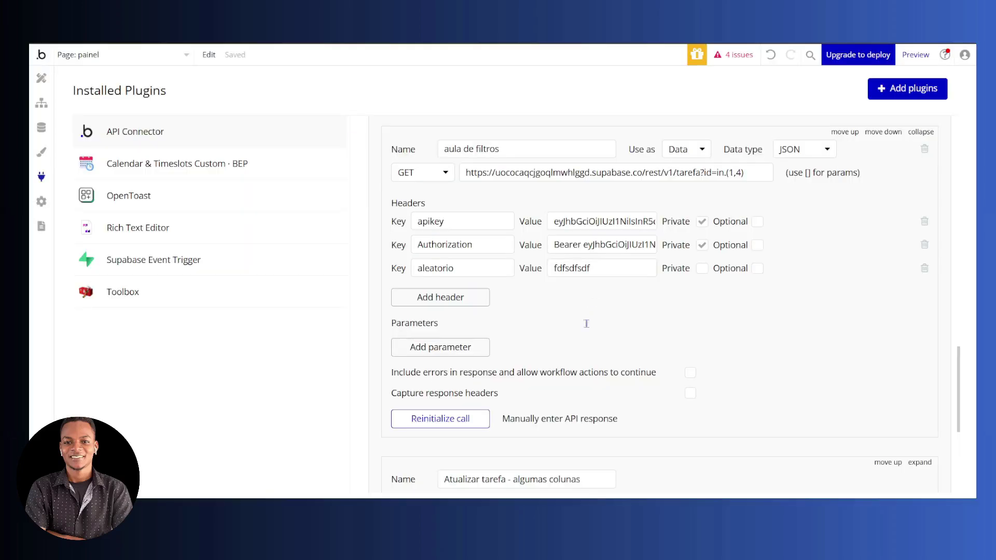
scroll(586, 324, down, 5)
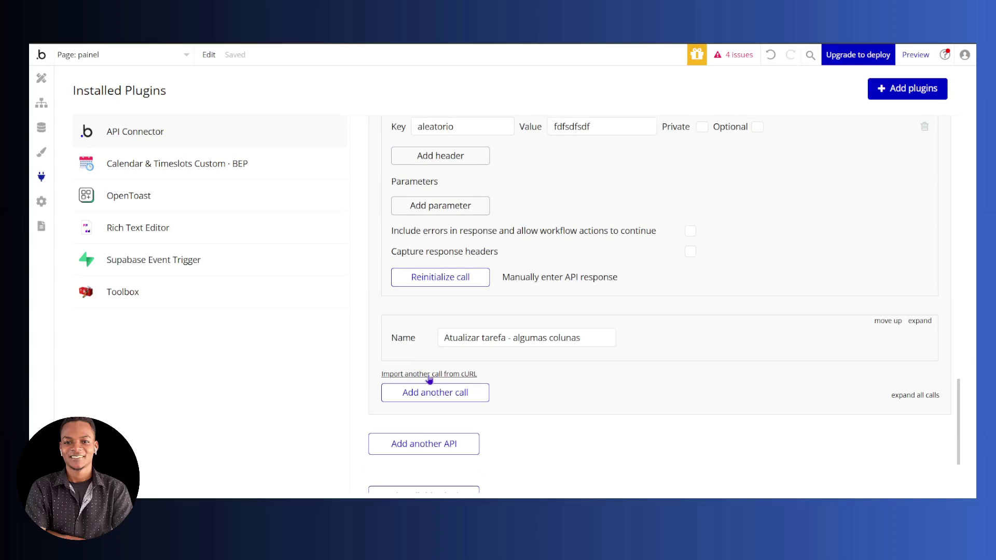
click(429, 375)
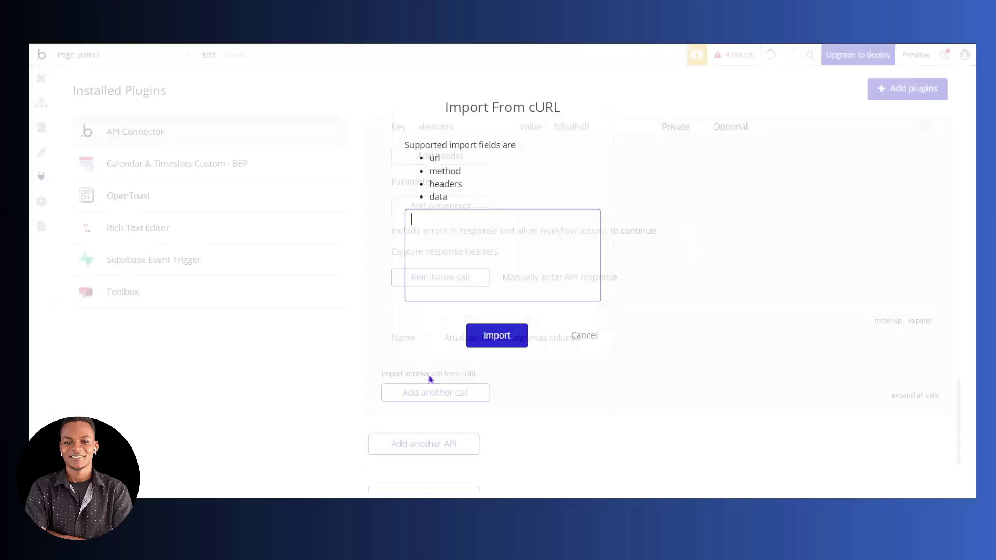
key(ctrl+v)
click(501, 341)
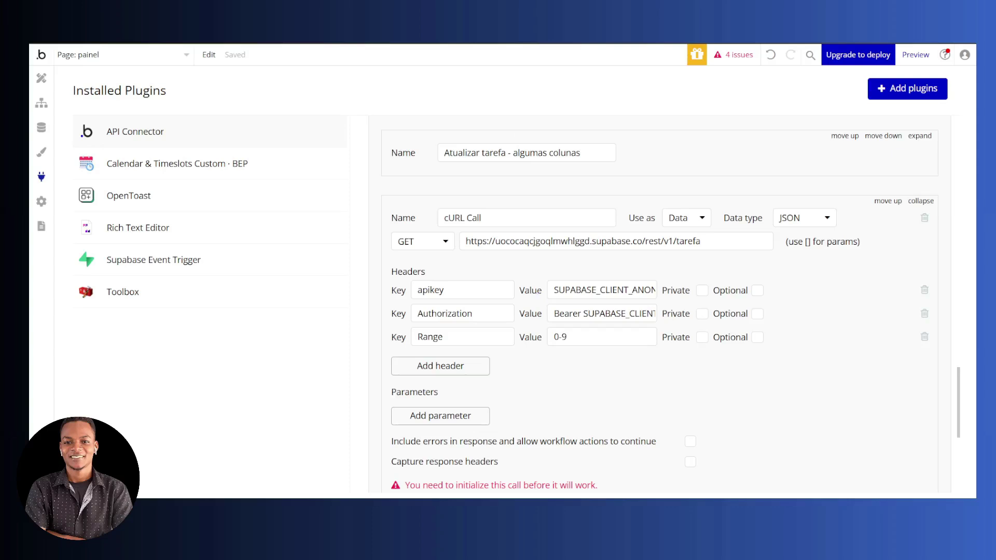
- Switch back to Supabase and examine the ?id=eq.1&select=* part of the filtering example's URL
key(ctrl+Tab)
click(570, 277)
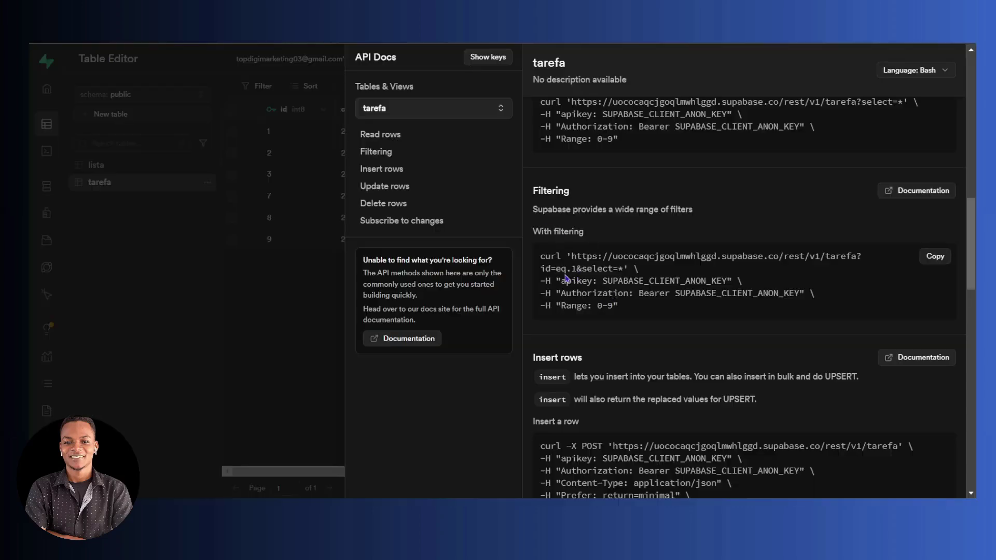
drag(856, 255, 623, 266)
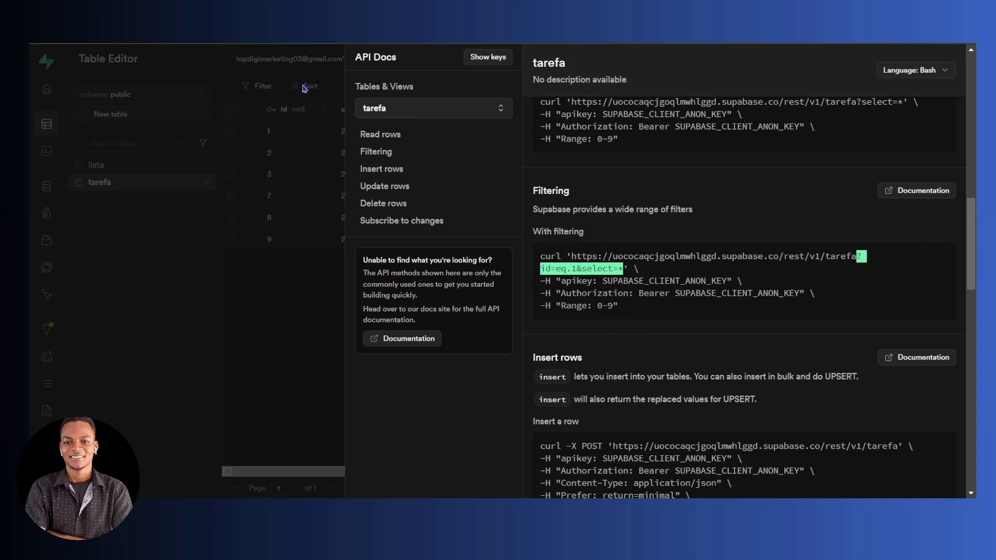
- Switch to Bubble and inspect the apikey and Authorization header values of the imported cURL Call
key(alt+Tab)
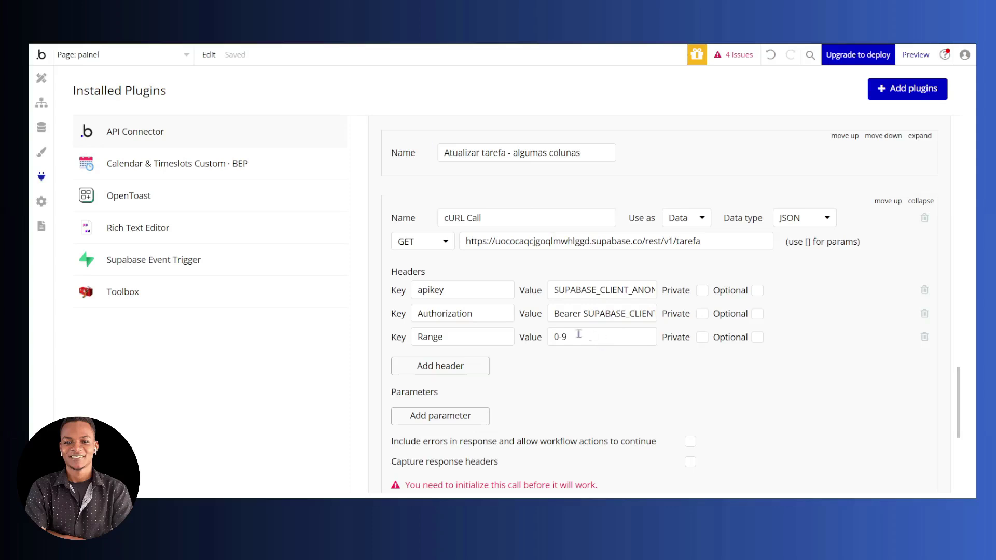
drag(554, 291, 722, 300)
drag(554, 315, 694, 319)
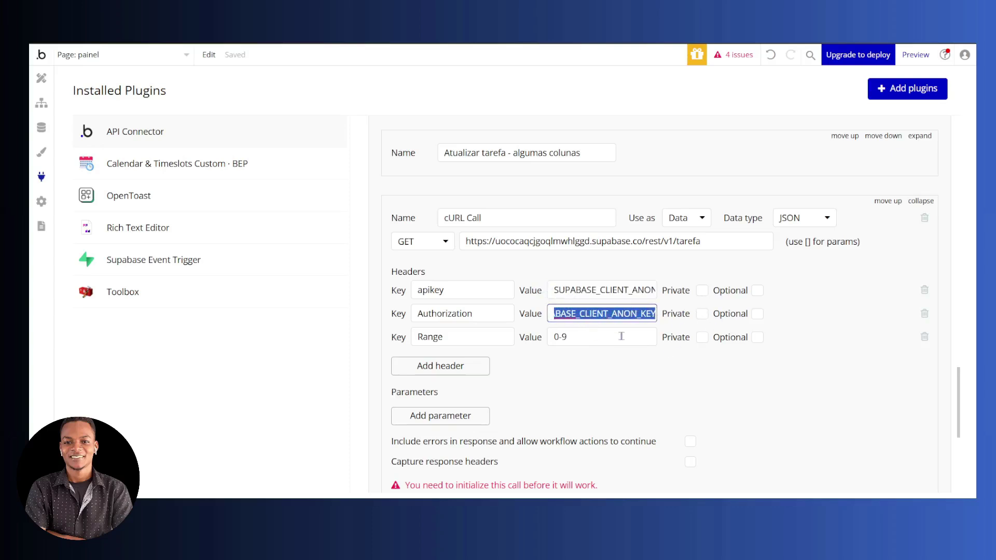
click(613, 391)
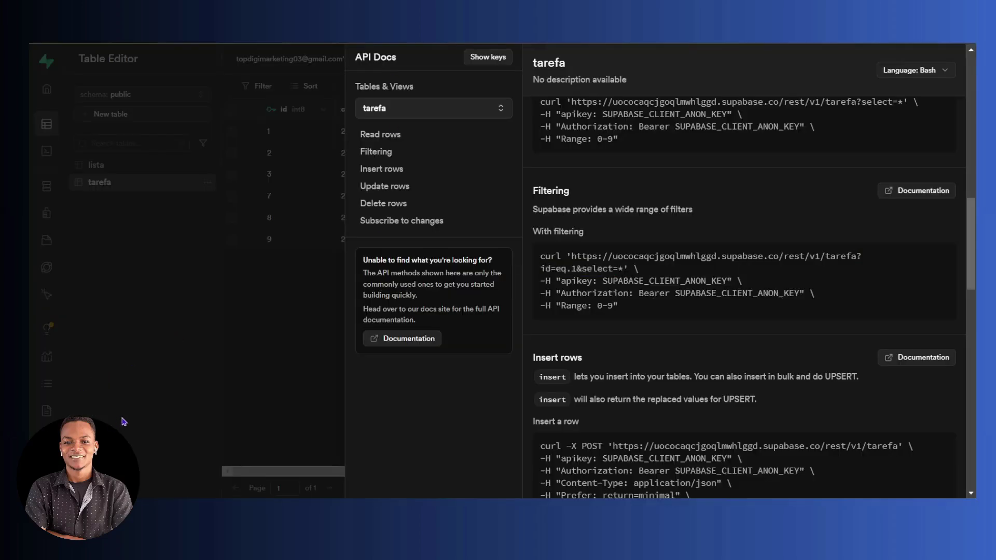
- Close the Supabase API documentation, locate Project Settings in the project navigation, and reopen the tarefa API documentation
click(124, 421)
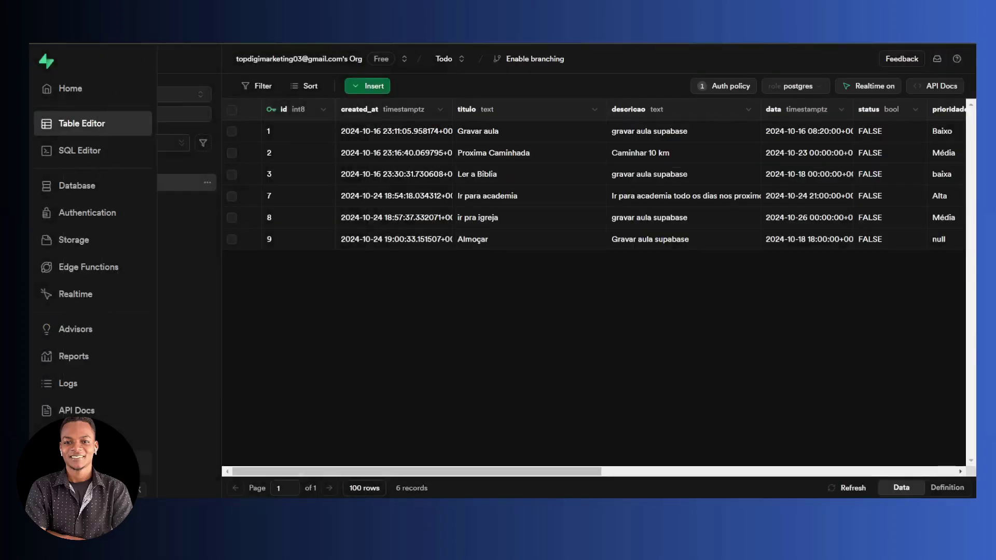
scroll(93, 249, down, 2)
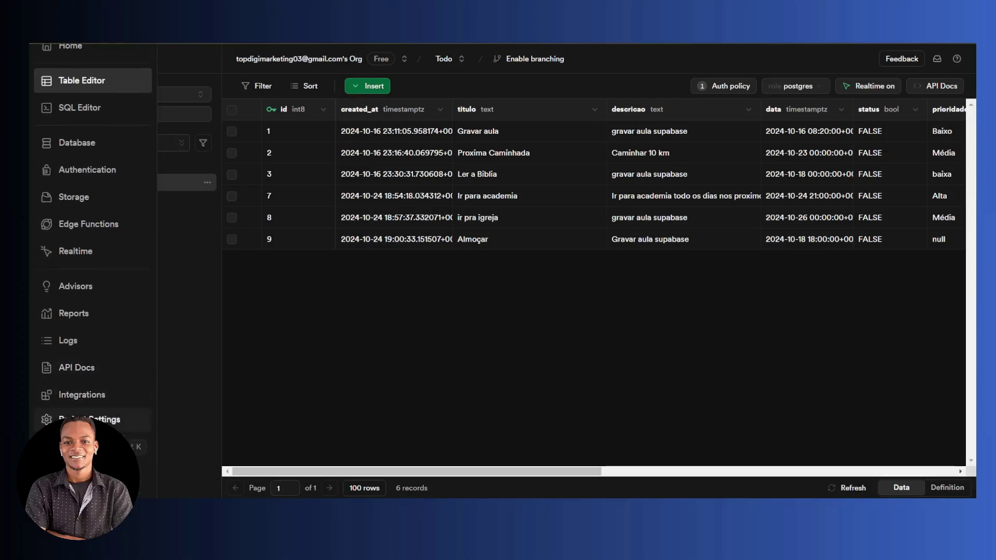
scroll(93, 415, up, 2)
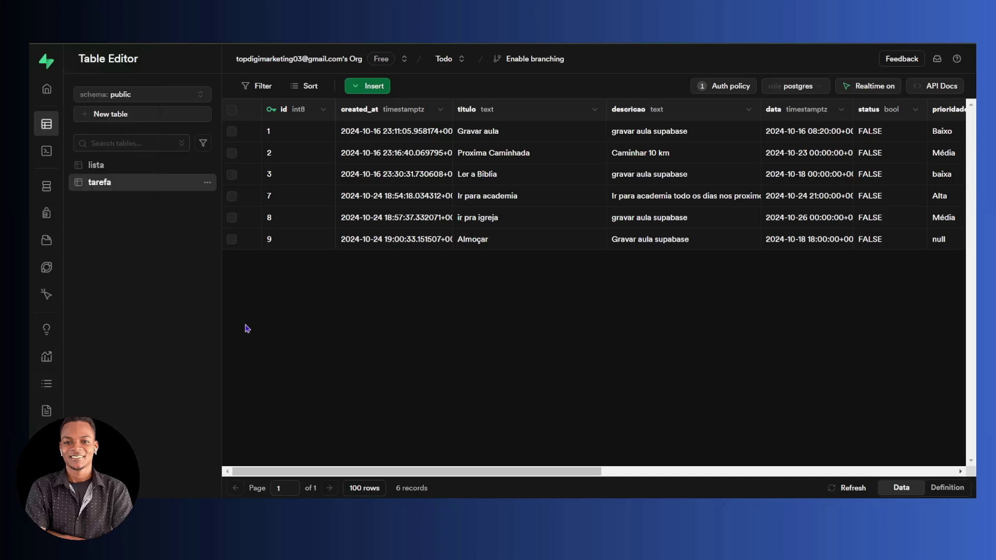
click(923, 86)
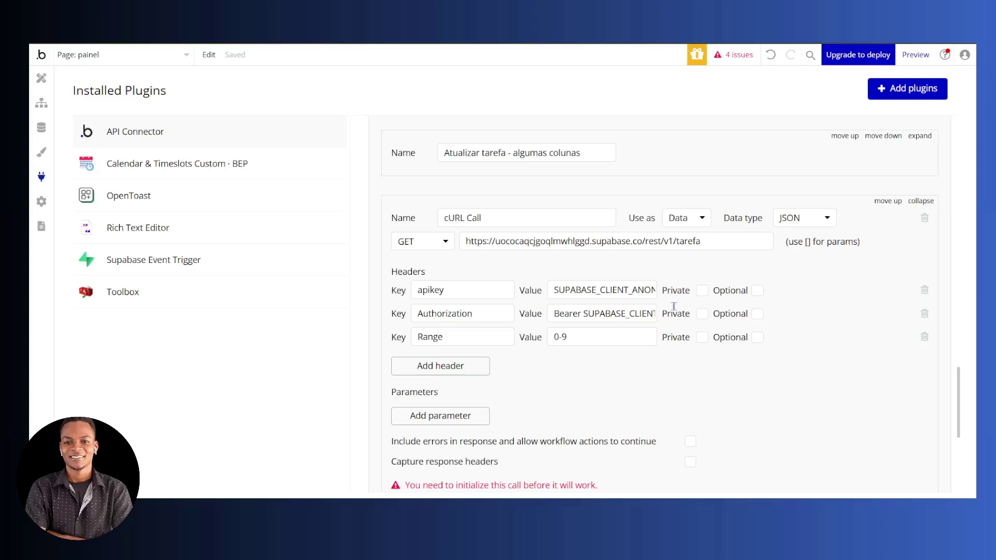
- Remove the ?id=in.(1,4) filter from the aula de filtros call's URL in Bubble so it ends with /rest/v1/tarefa
scroll(775, 365, up, 5)
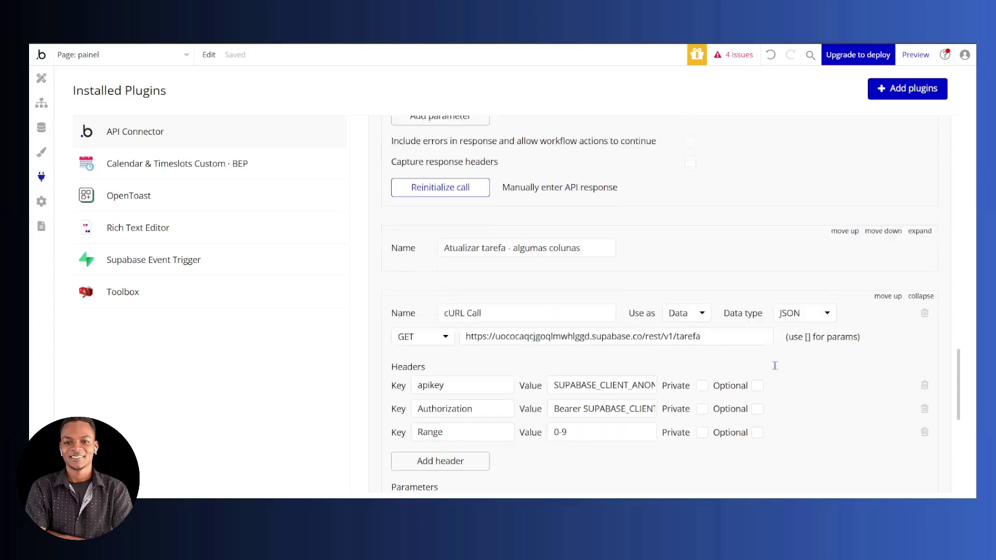
scroll(775, 366, up, 3)
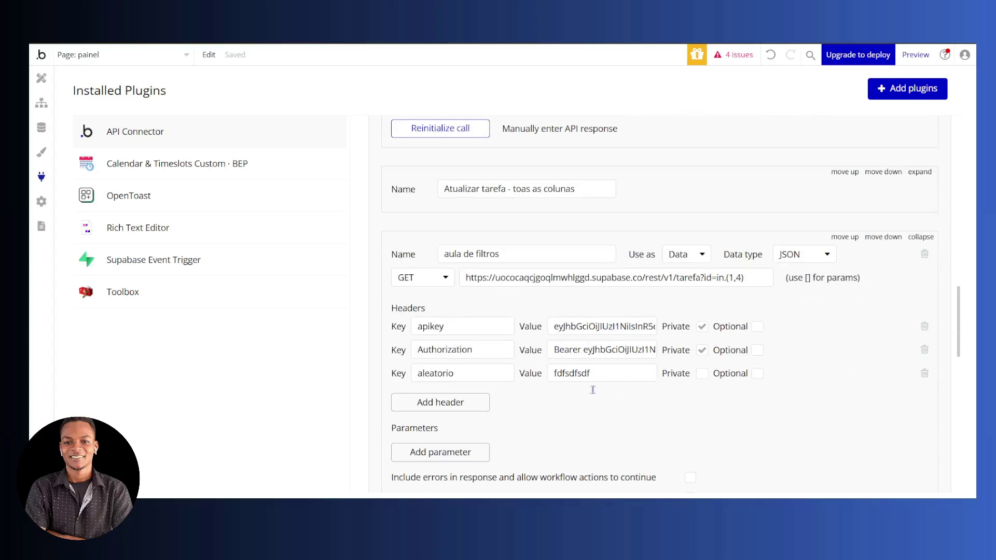
drag(704, 278, 750, 278)
key(BackSpace)
key(BackSpace)
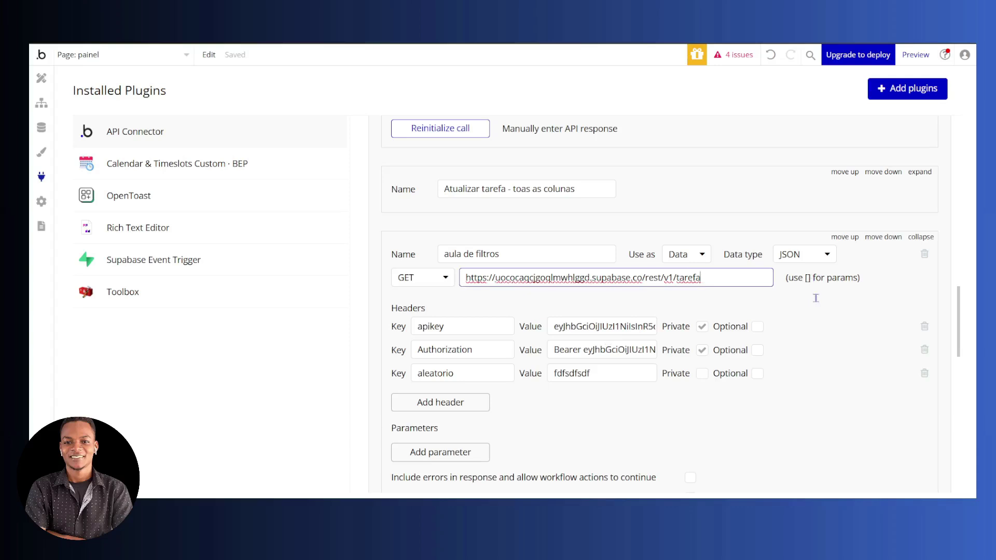
click(787, 319)
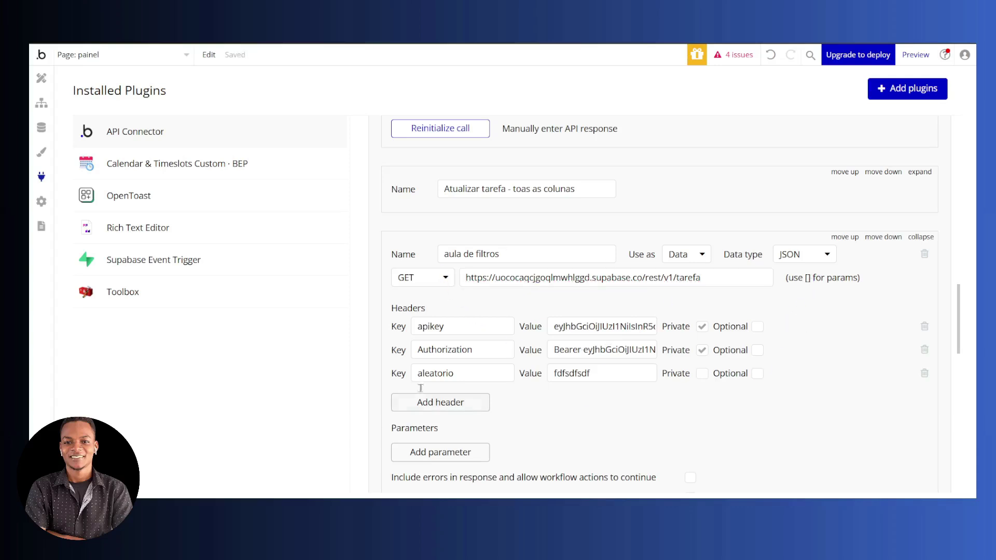
- Review the table name in the aula de filtros call's URL and its aleatorio header
drag(705, 278, 677, 279)
click(696, 297)
double_click(431, 374)
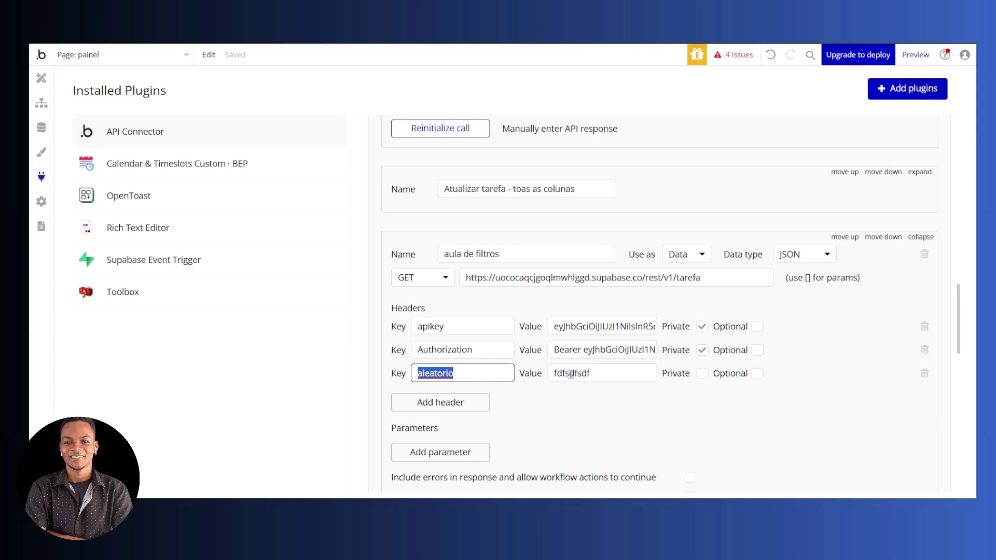
click(617, 415)
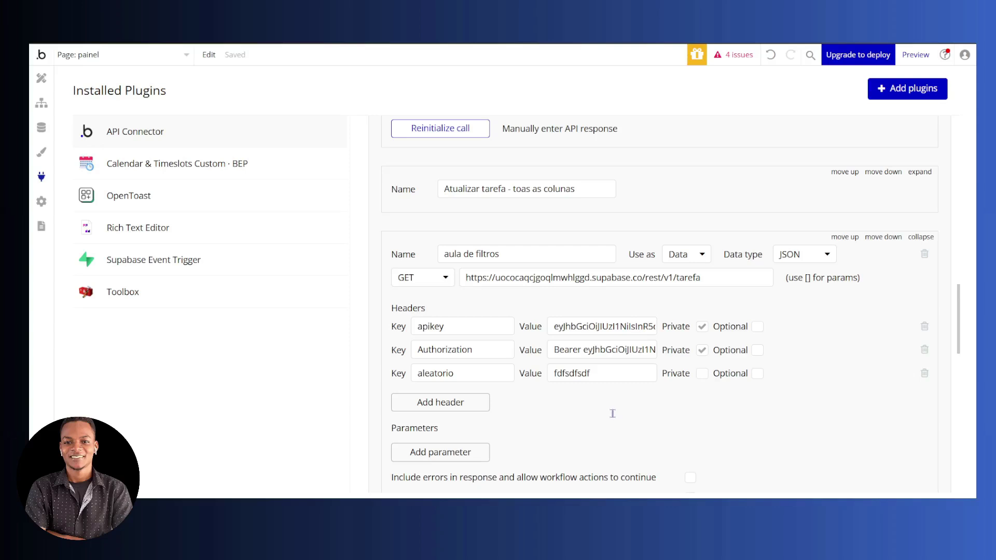
- Reinitialize the aula de filtros call and examine the returned fields and raw data without a filter
scroll(594, 375, down, 3)
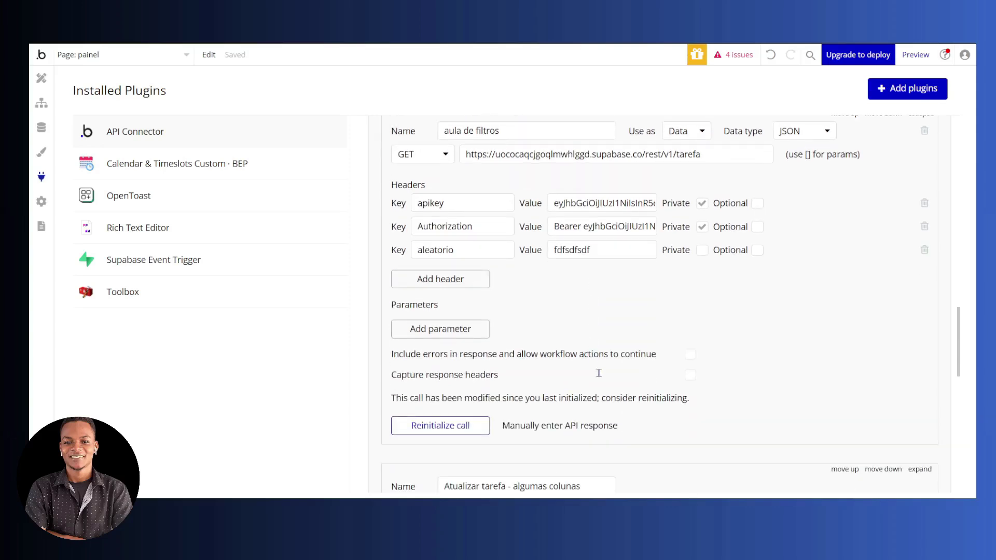
click(446, 428)
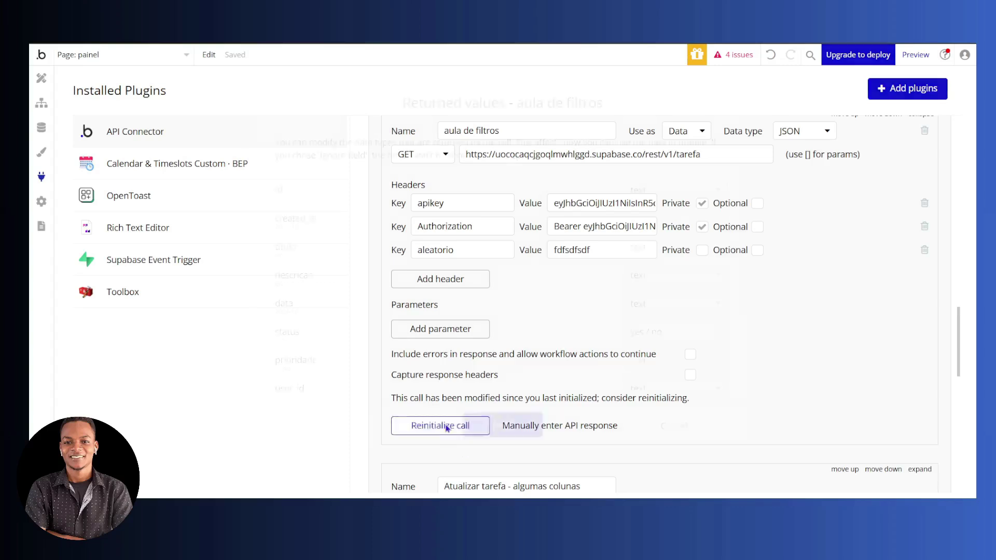
scroll(415, 295, down, 3)
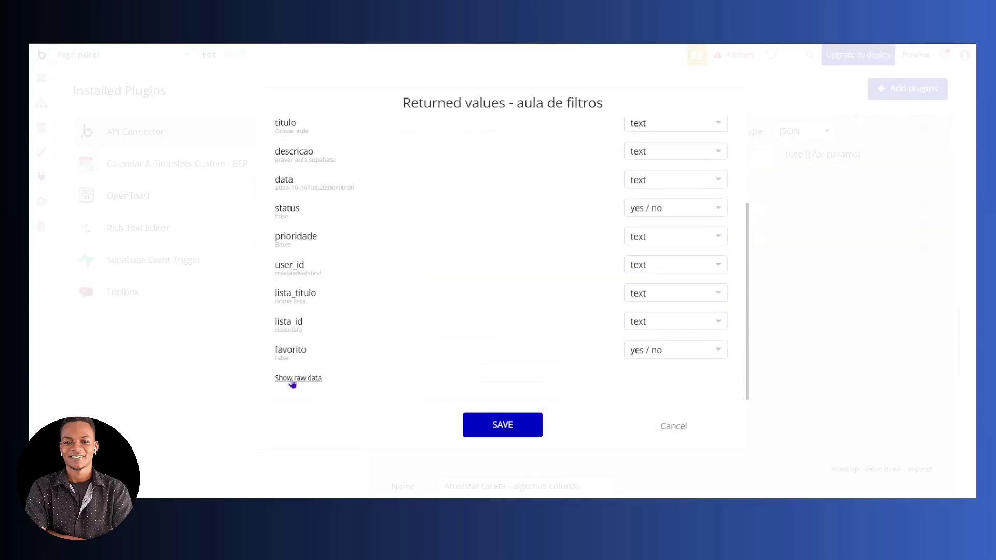
click(285, 381)
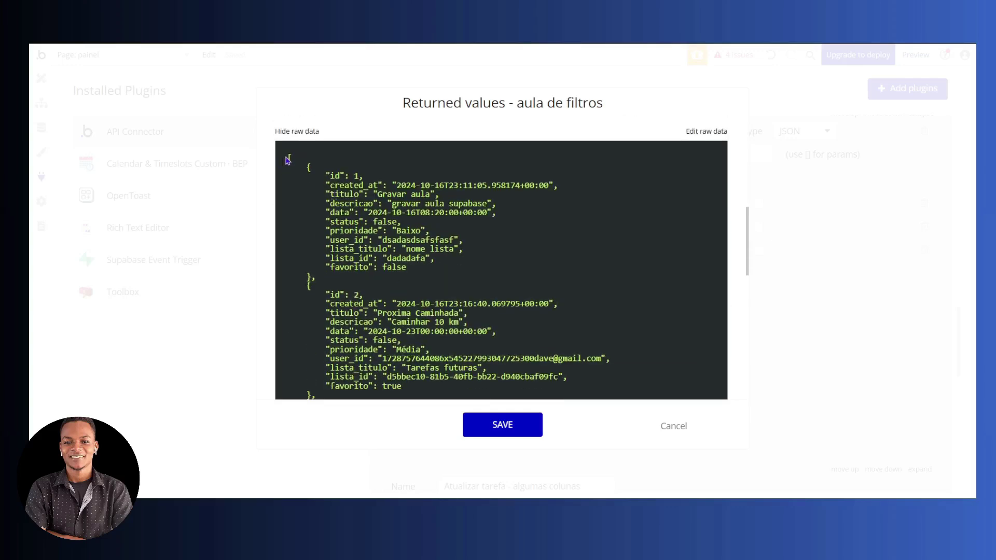
scroll(385, 208, down, 8)
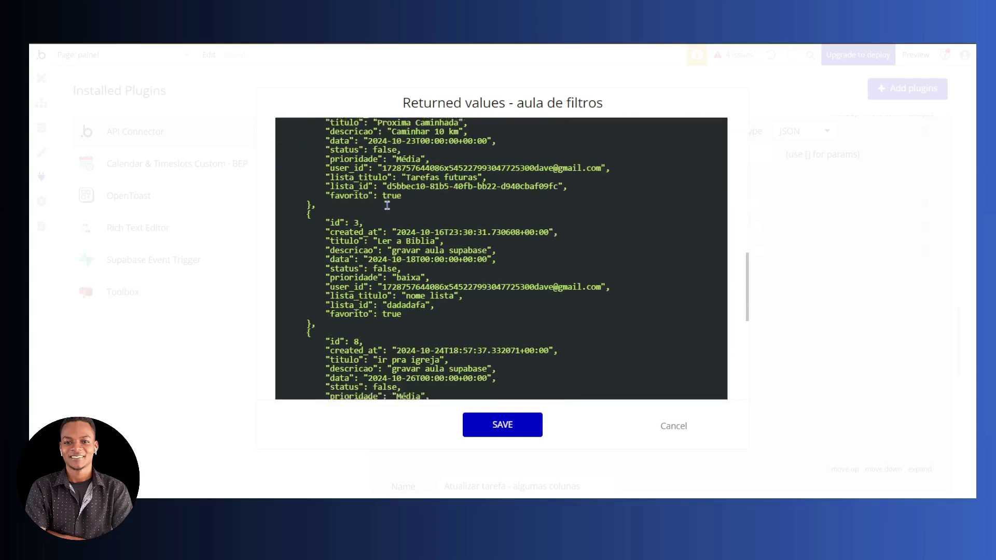
scroll(400, 288, up, 6)
scroll(400, 287, up, 9)
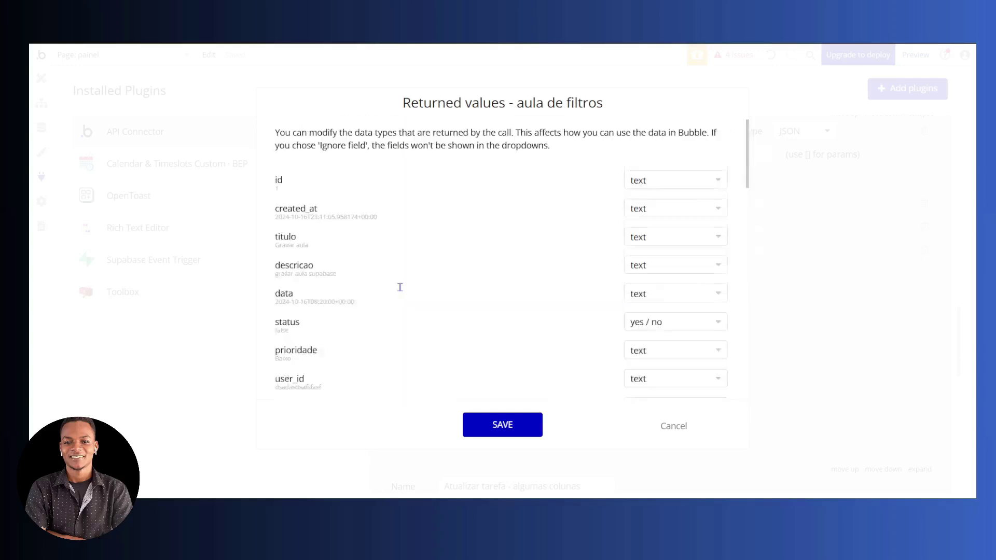
scroll(400, 287, down, 16)
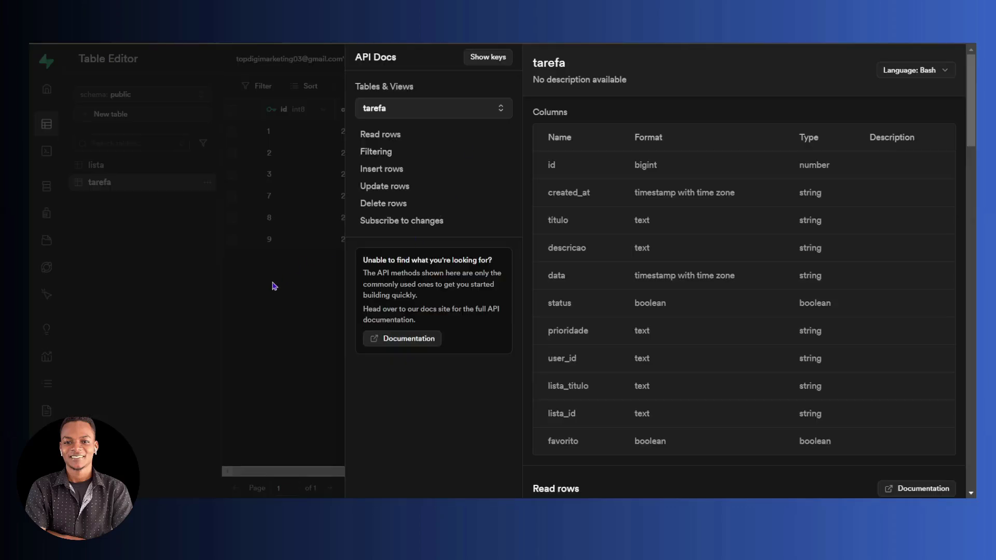
- Close the tarefa API documentation in Supabase and write ?select= on a new line below the title of the Filtros no Supabase document
click(274, 285)
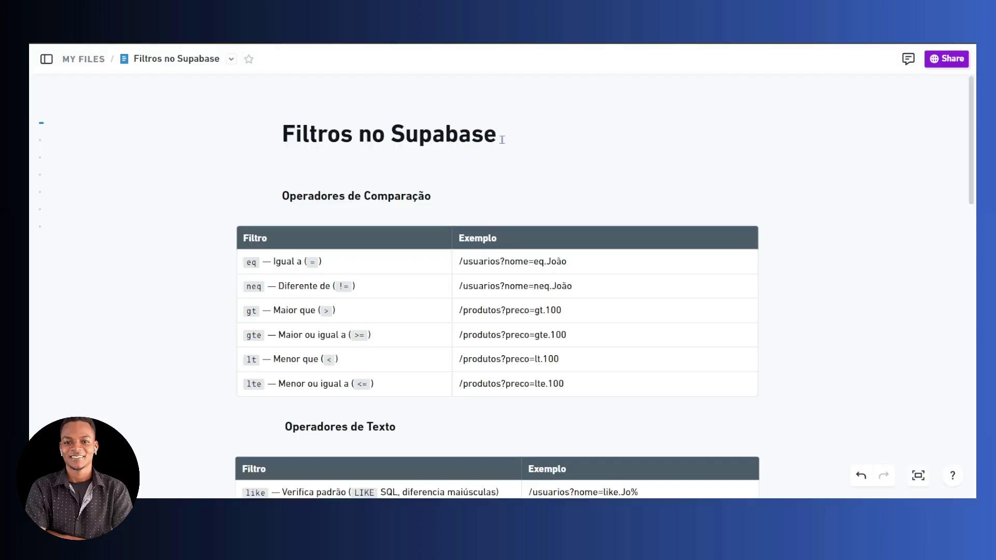
key(Return)
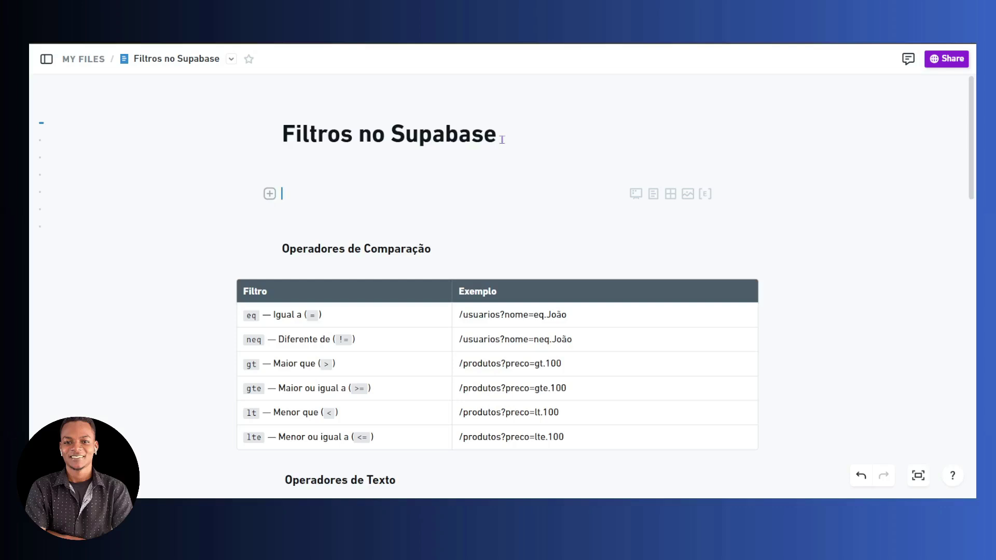
key(slash)
key(Escape)
text(?)
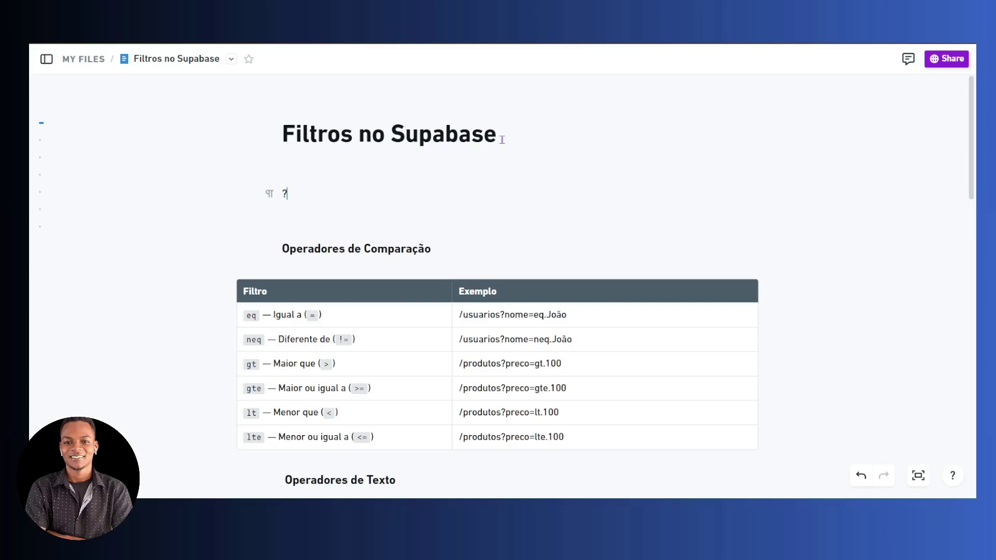
text(select)
text(=)
- Check the tarefa table's columns in Supabase, and reinitialize the aula de filtros call in Bubble and save its returned values
key(alt+Tab)
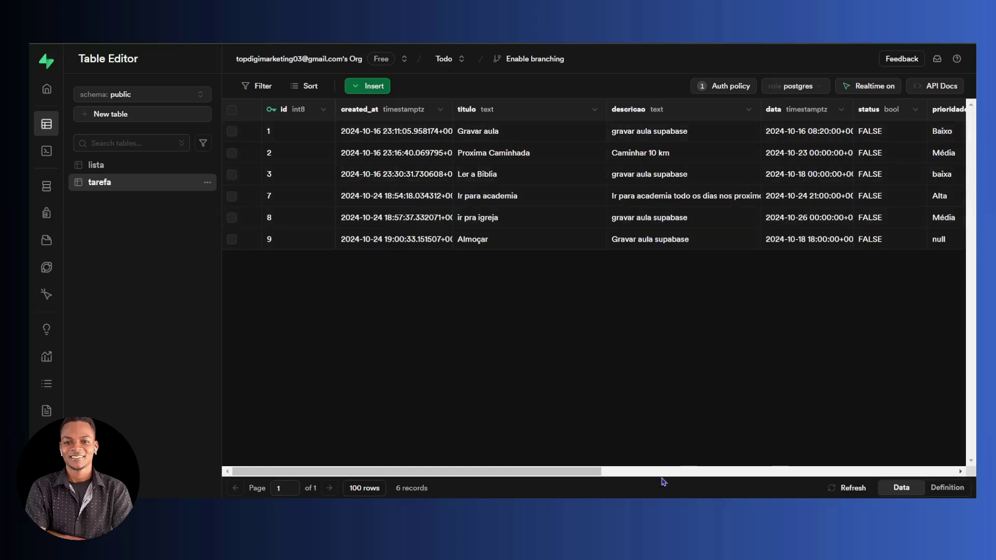
drag(581, 471, 320, 388)
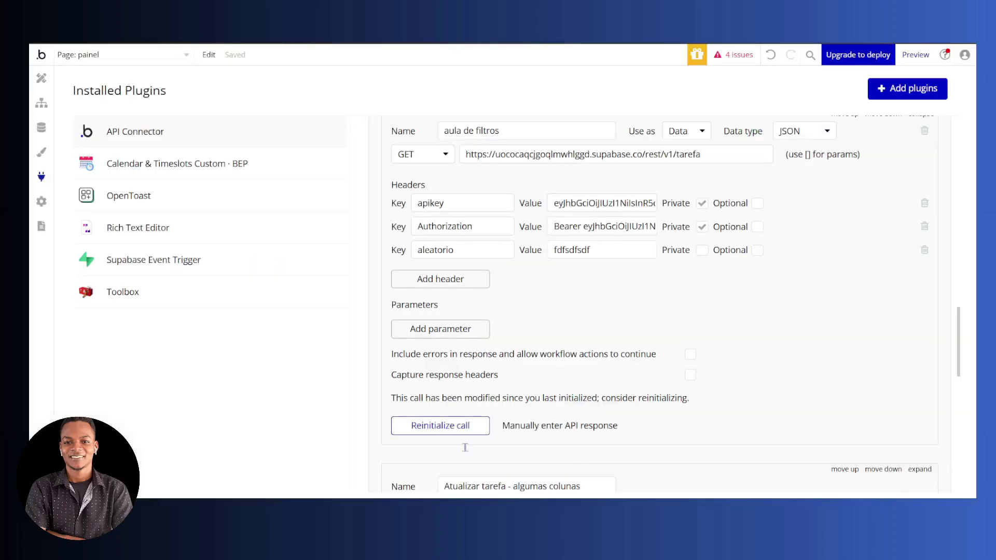
click(456, 426)
scroll(423, 383, down, 3)
scroll(423, 385, up, 3)
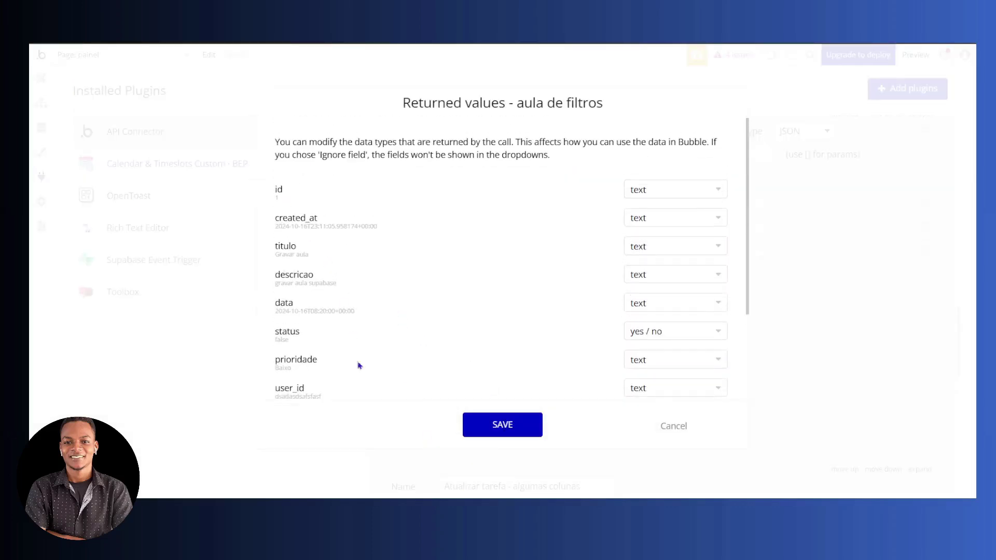
click(506, 427)
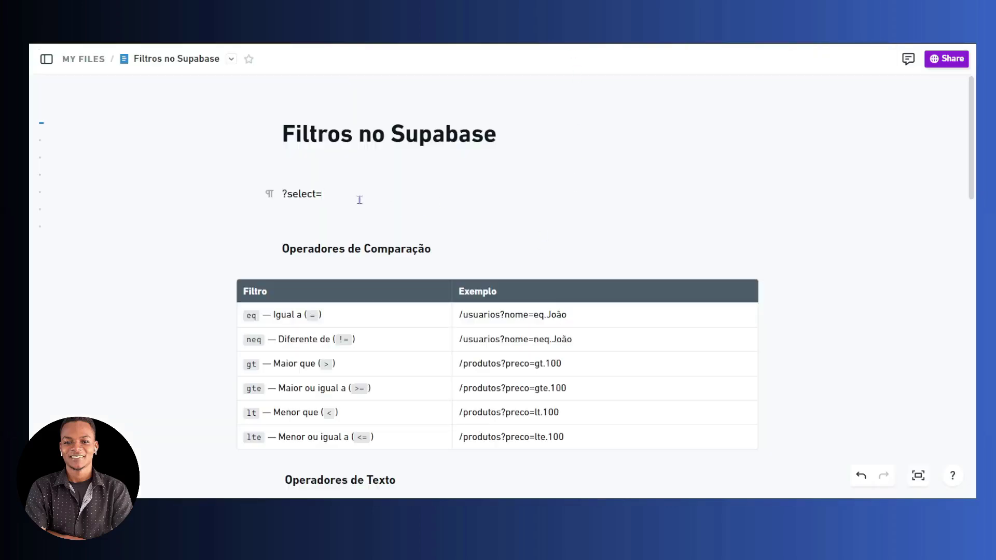
- Complete the select line in the Filtros no Supabase document as ?select=id,created_at,titulo and copy it
text(id,created_at,titulo)
drag(418, 193, 281, 194)
key(ctrl+c)
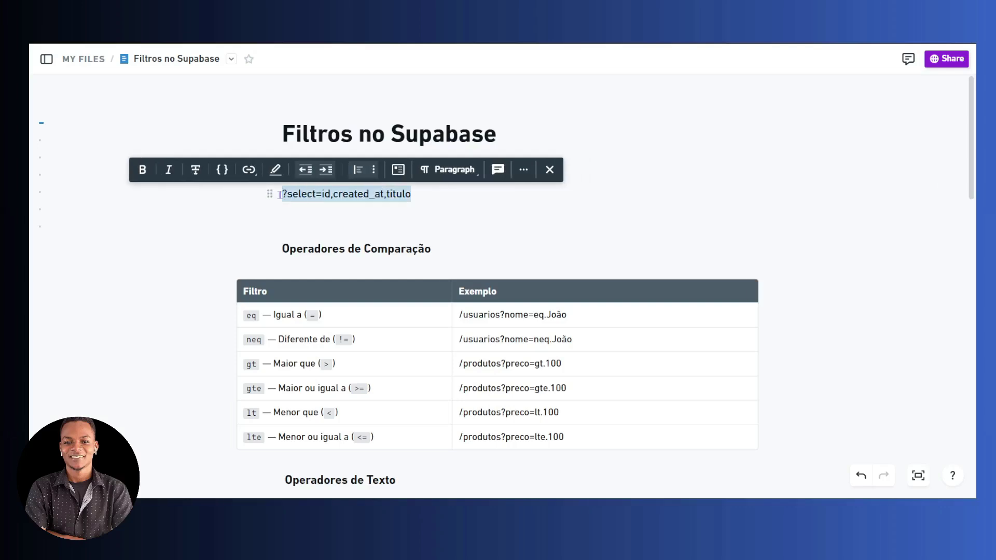
- Append the copied ?select=id,created_at,titulo to the end of the aula de filtros call's URL in Bubble
key(ctrl+Tab)
click(727, 151)
key(ctrl+v)
click(778, 310)
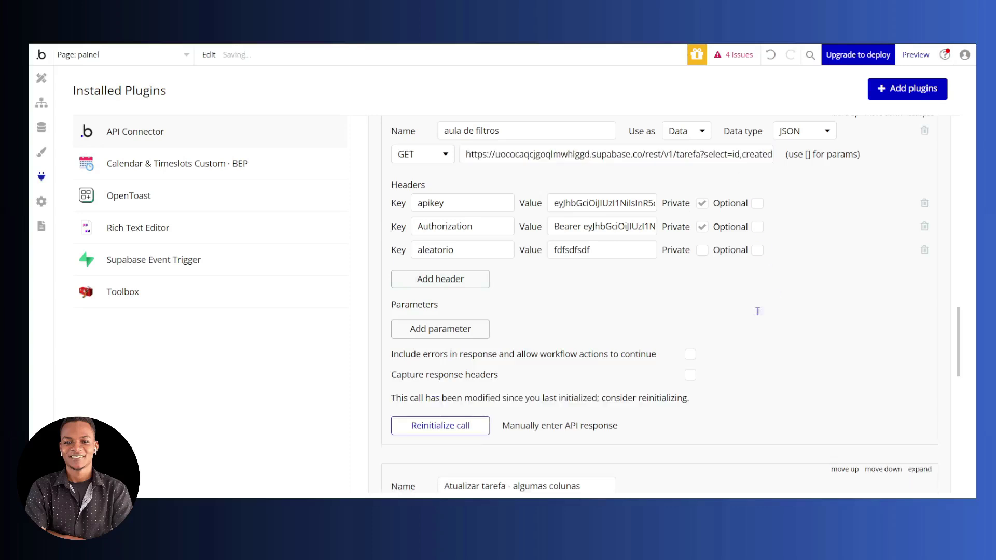
- Reinitialize the aula de filtros call and inspect the raw data returned for the selected columns
click(471, 432)
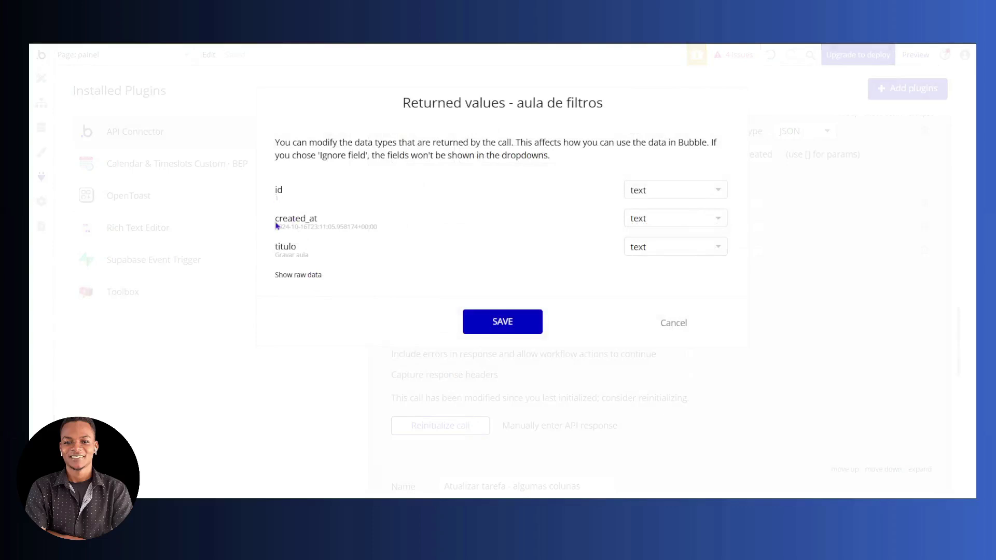
click(303, 275)
scroll(396, 285, down, 5)
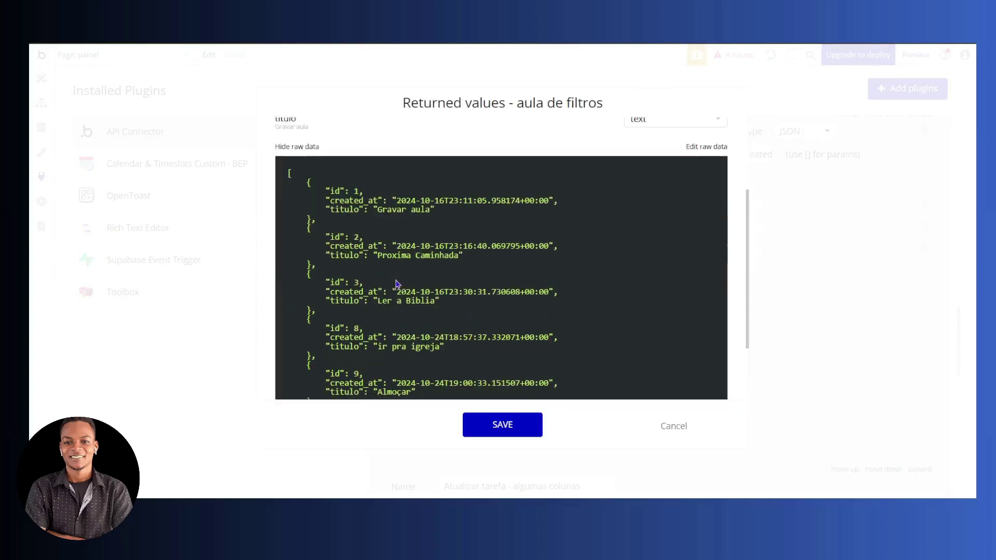
scroll(392, 294, up, 3)
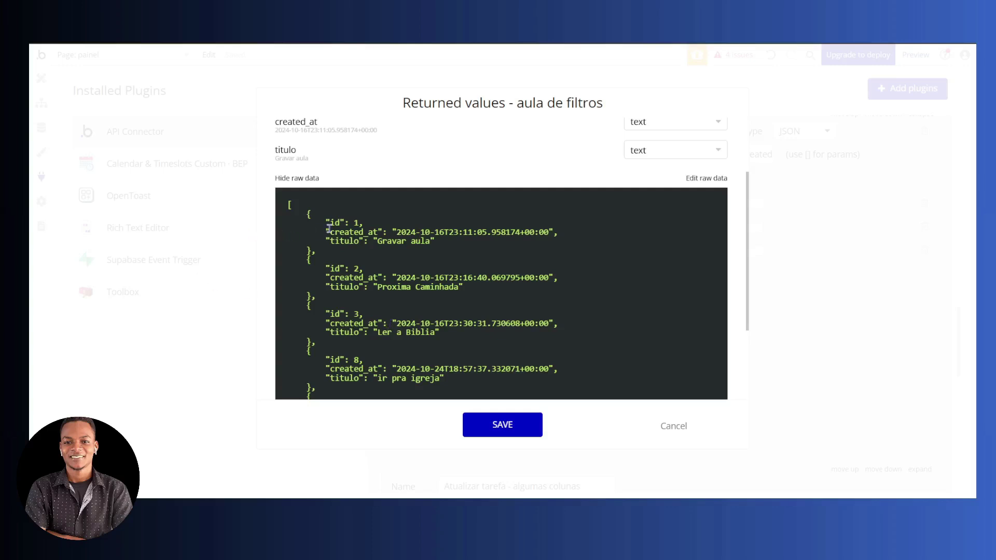
drag(329, 221, 364, 225)
- Return to the Filtros no Supabase document and try appending & to the end of the ?select=id,created_at,titulo line
key(alt+Tab)
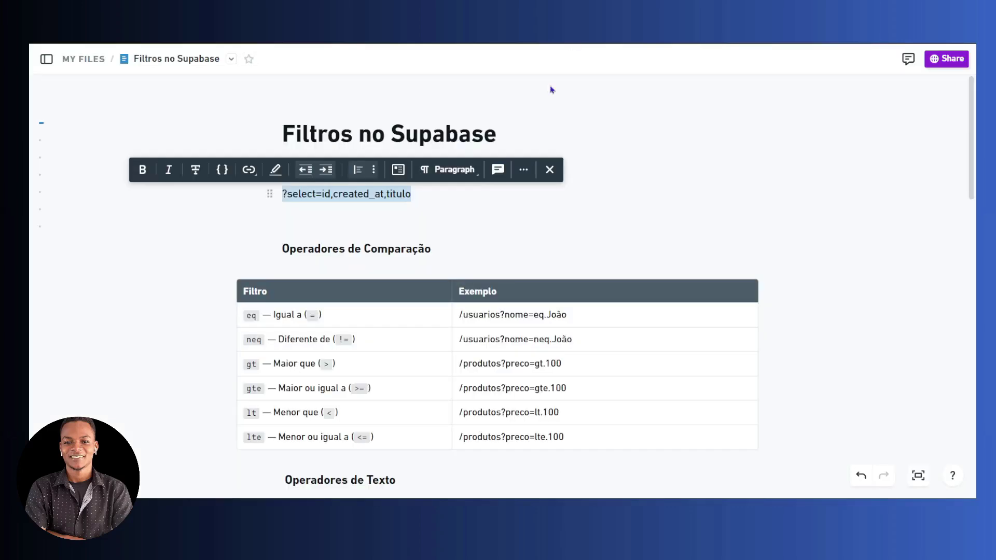
drag(294, 229, 287, 217)
click(333, 231)
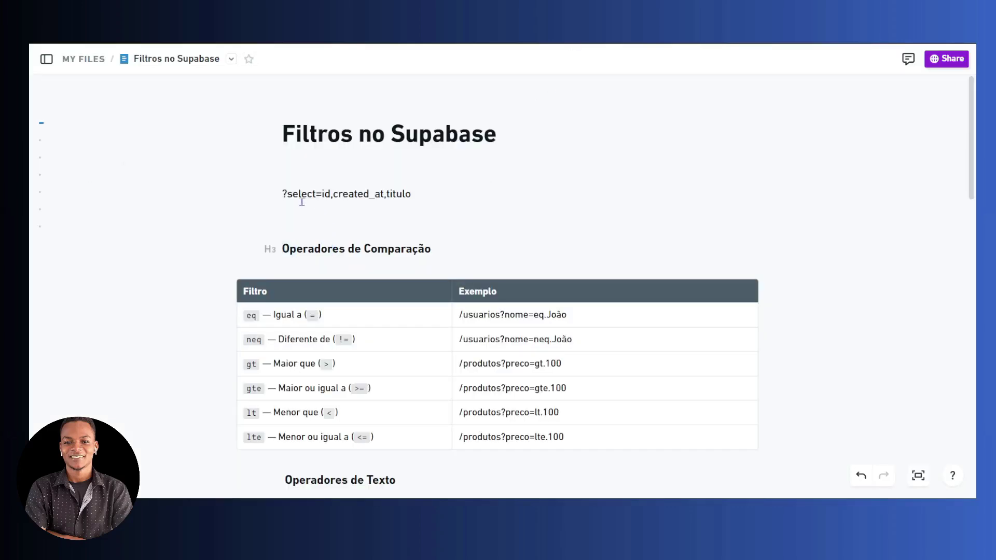
drag(287, 194, 279, 191)
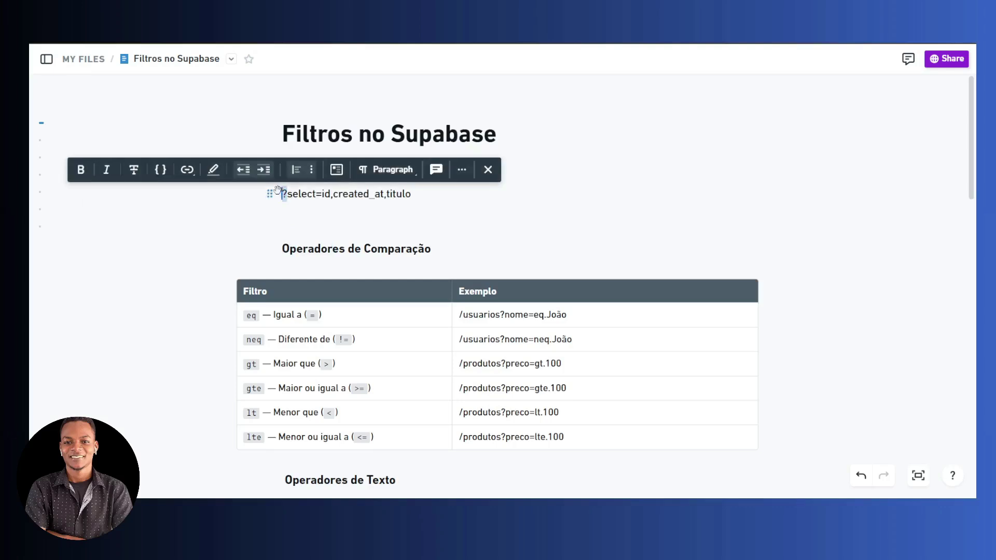
click(419, 222)
key(BackSpace)
text(&)
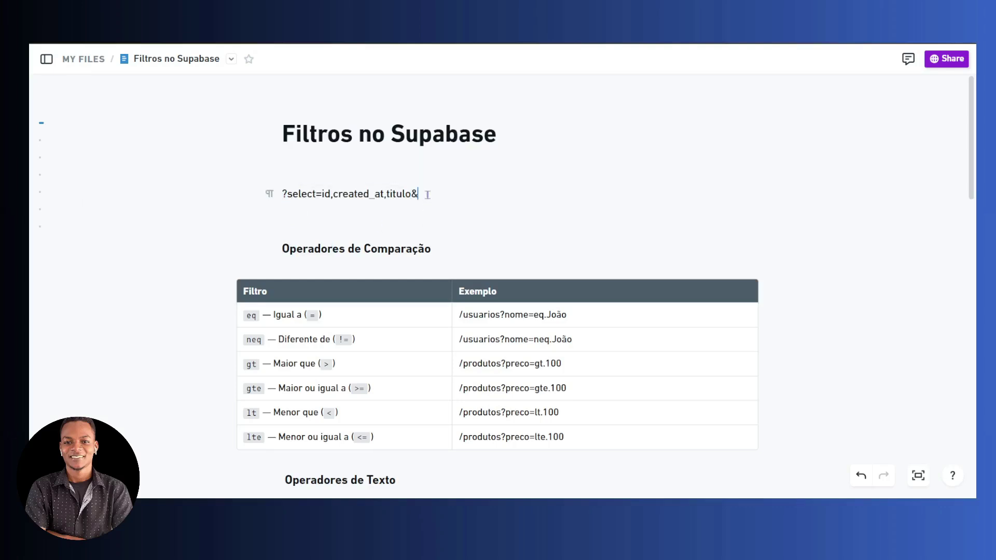
key(BackSpace)
- Review the comparison, text, interval and array operator tables with their examples in the Filtros no Supabase document
key(ctrl+Tab)
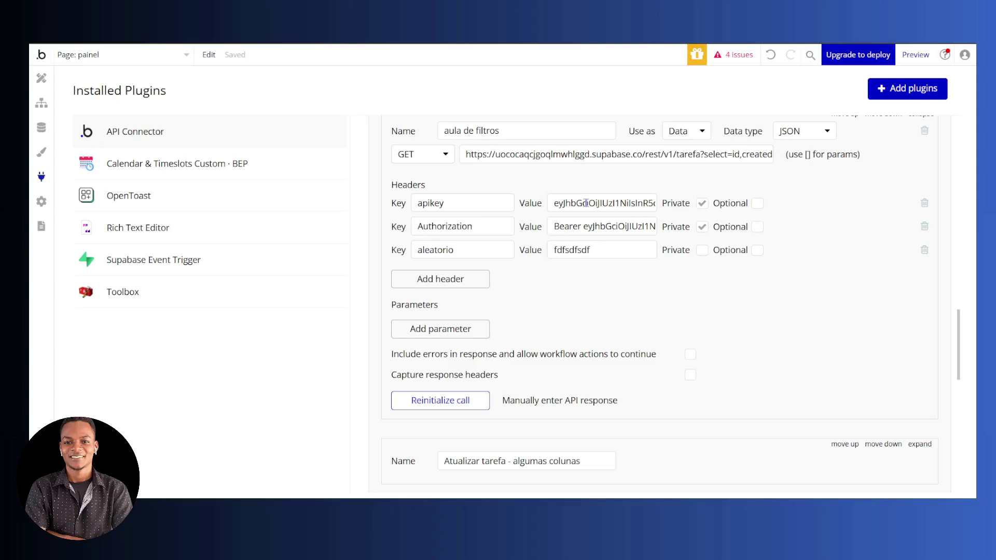
key(ctrl+Tab)
scroll(516, 263, down, 4)
scroll(512, 284, up, 2)
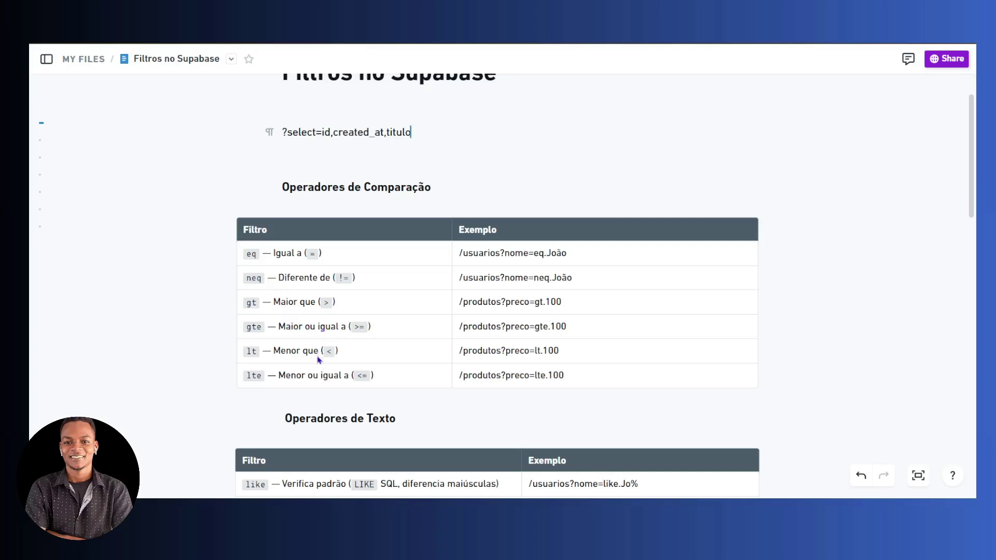
scroll(379, 389, down, 3)
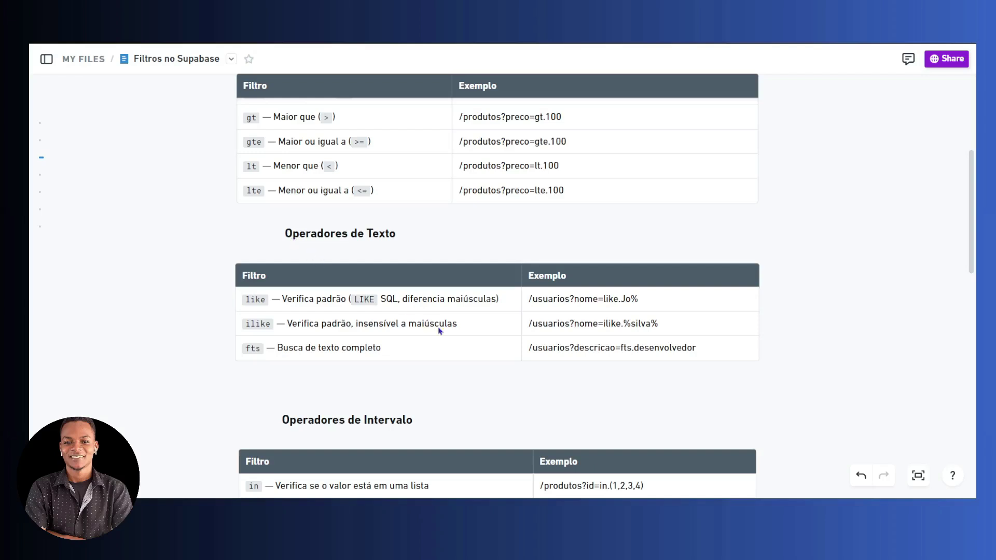
scroll(450, 350, down, 3)
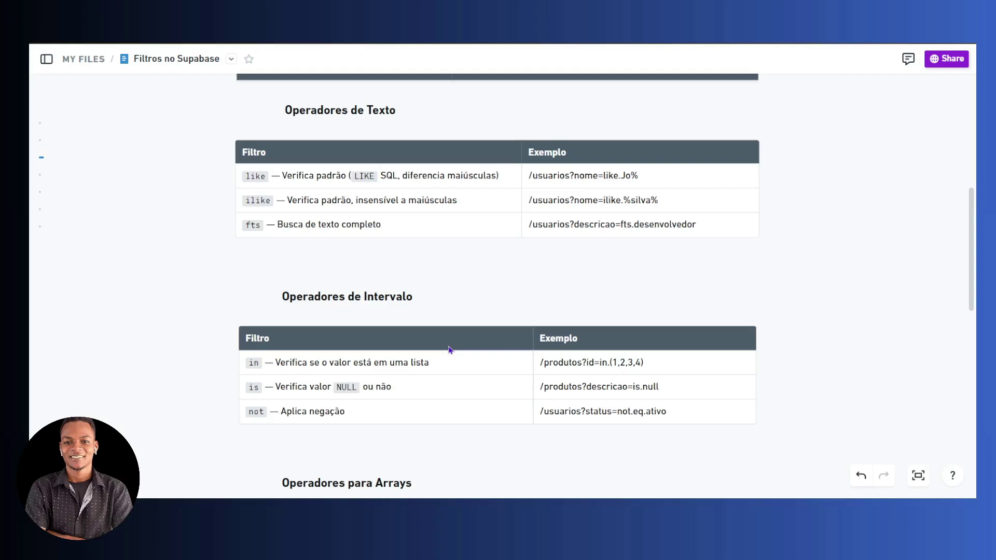
scroll(483, 328, down, 4)
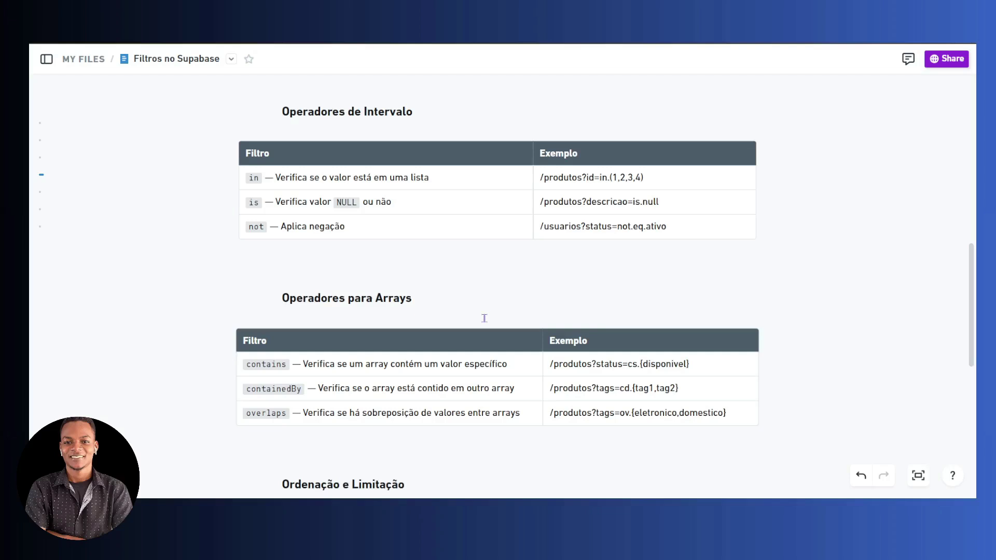
scroll(484, 318, up, 6)
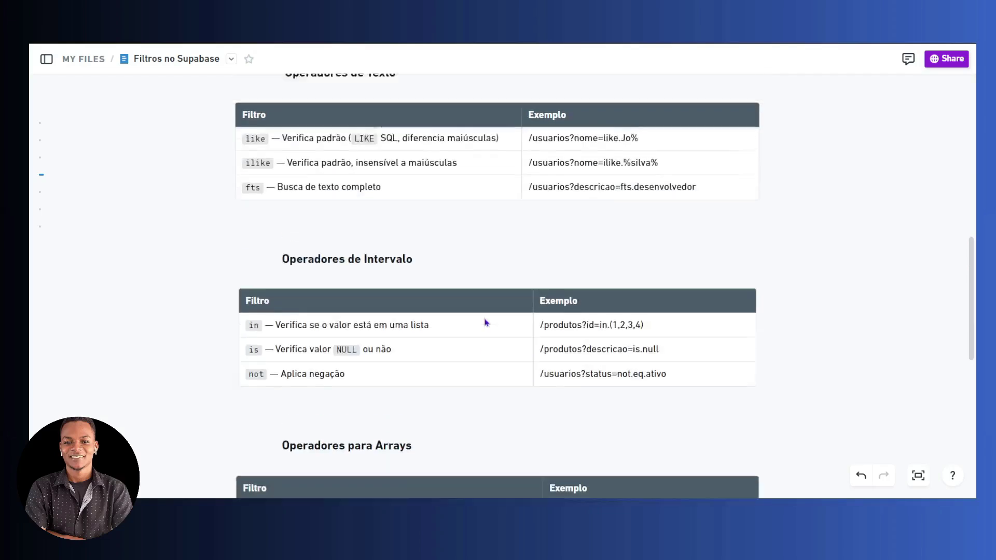
scroll(486, 323, up, 4)
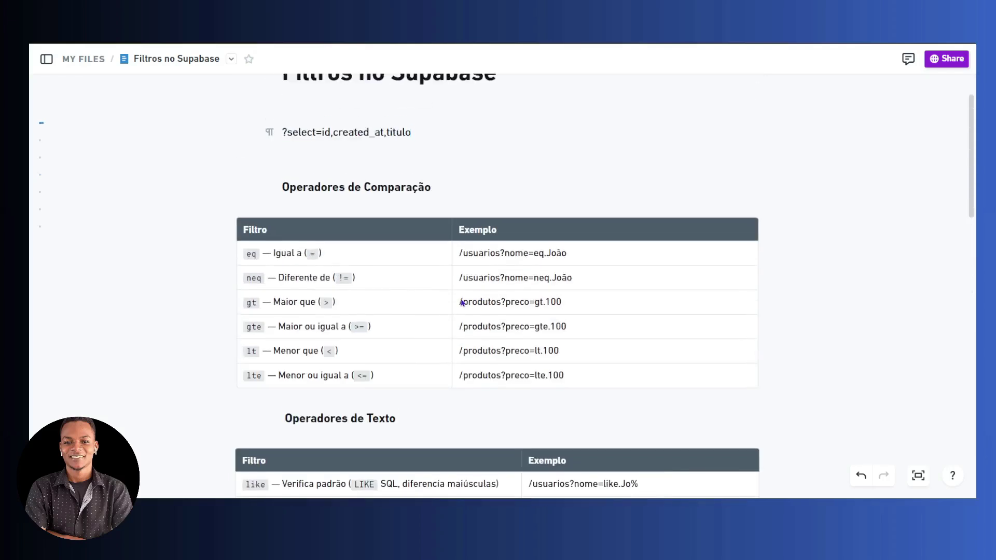
scroll(363, 295, down, 7)
scroll(364, 299, down, 4)
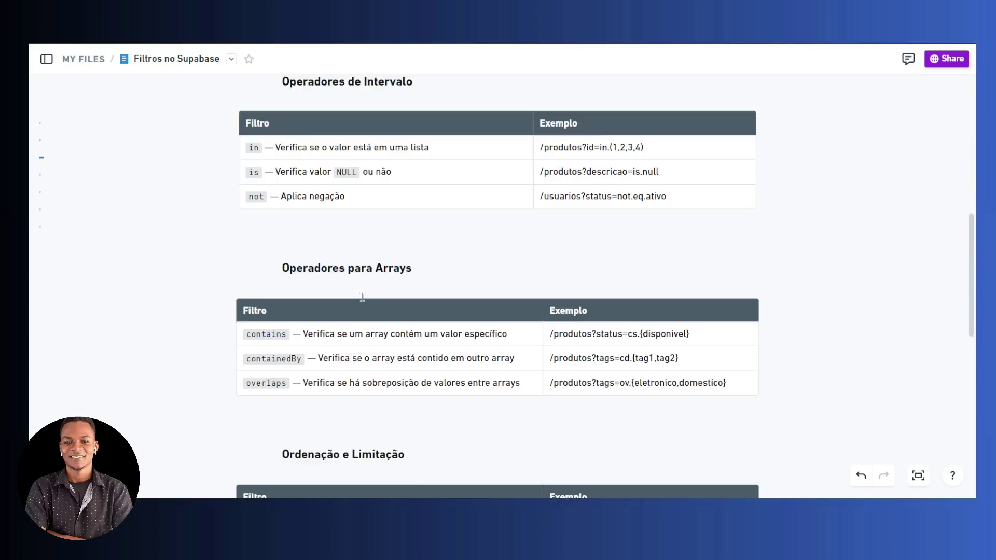
scroll(373, 316, up, 3)
scroll(372, 313, up, 1)
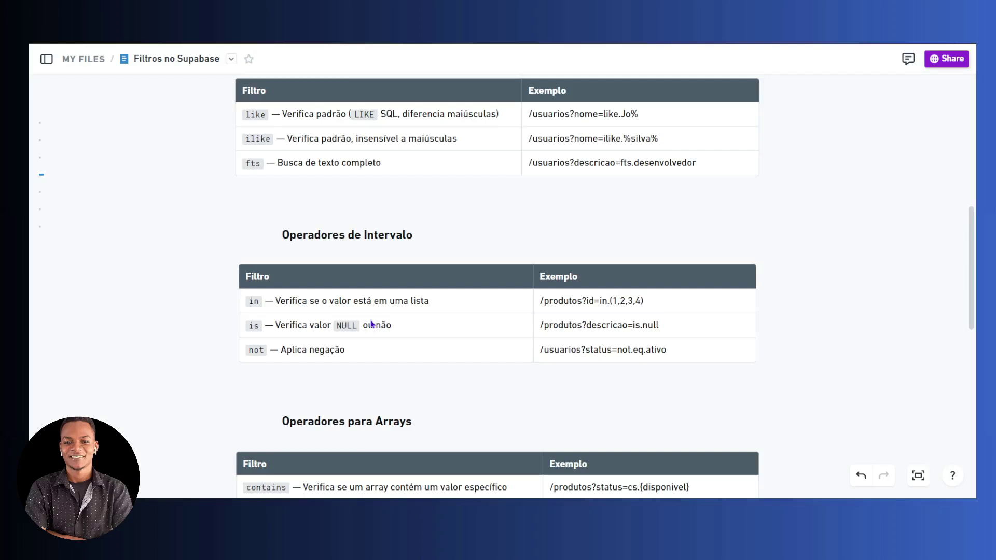
scroll(372, 324, up, 9)
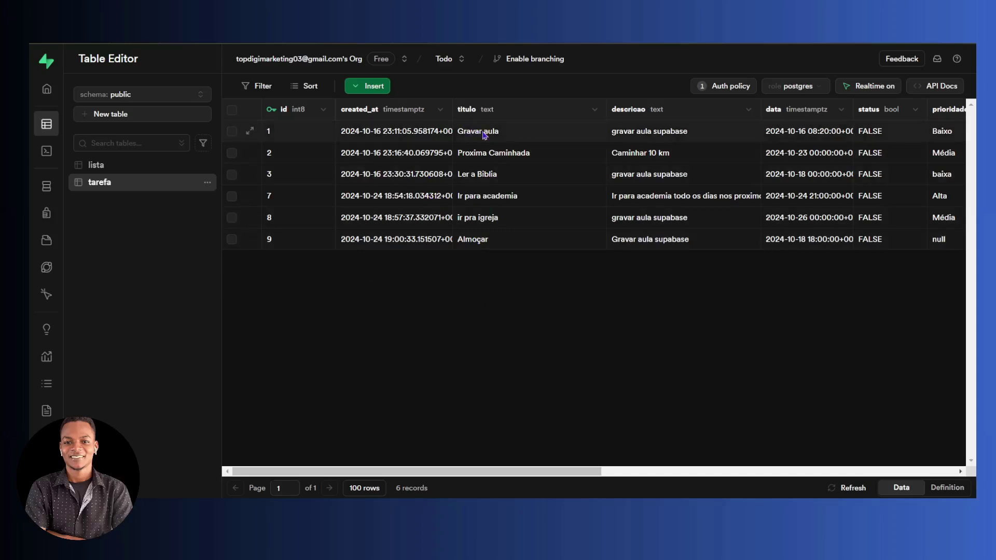
- Switch to Bubble and append &titulo=eq to the end of the aula de filtros call's URL
key(ctrl+Tab)
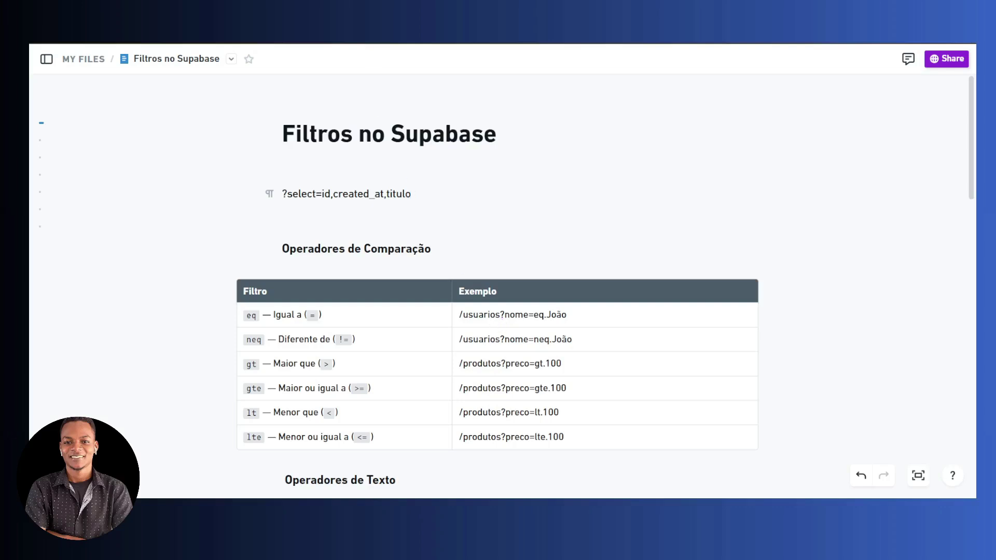
key(alt+Tab)
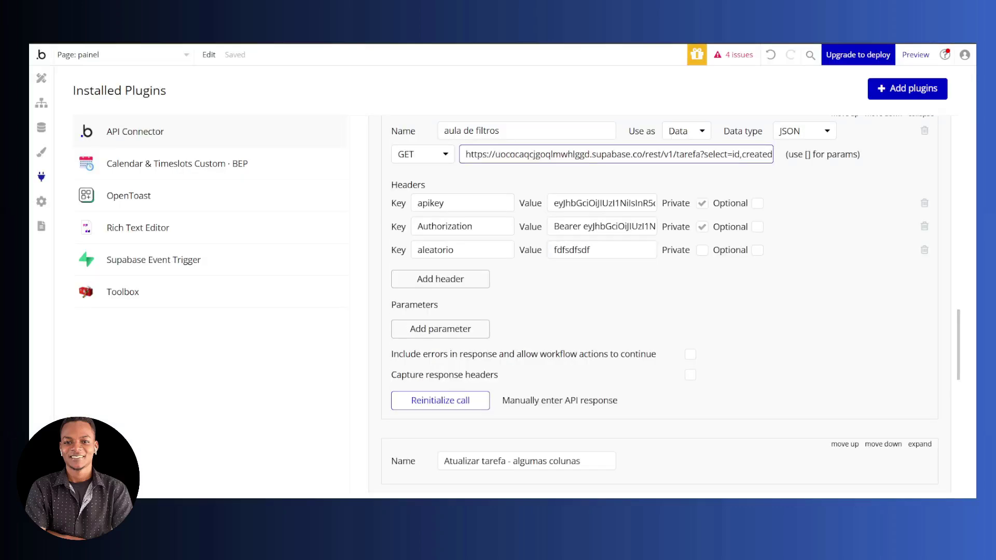
double_click(705, 157)
key(alt+Tab)
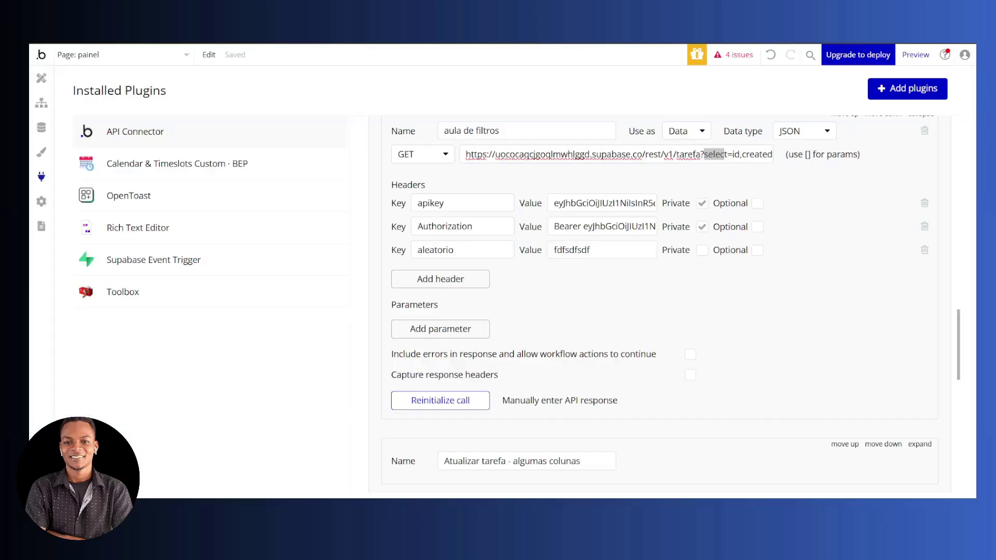
click(747, 158)
text(created_at,titulo)
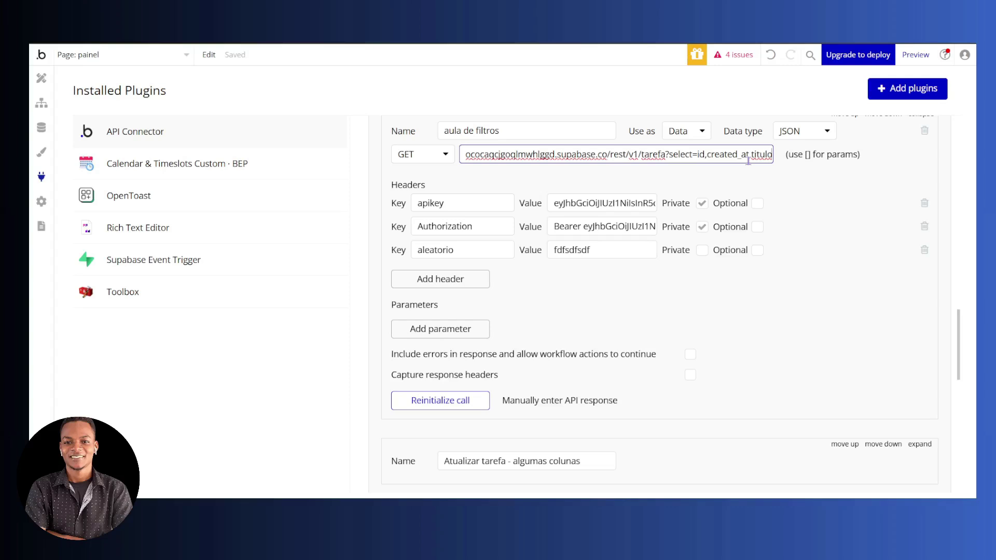
text(&)
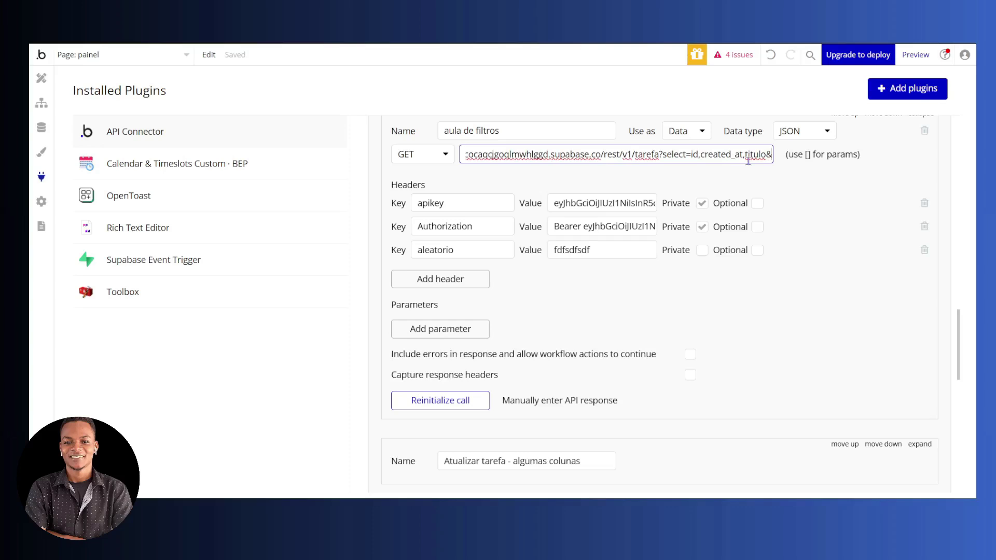
text(titulo)
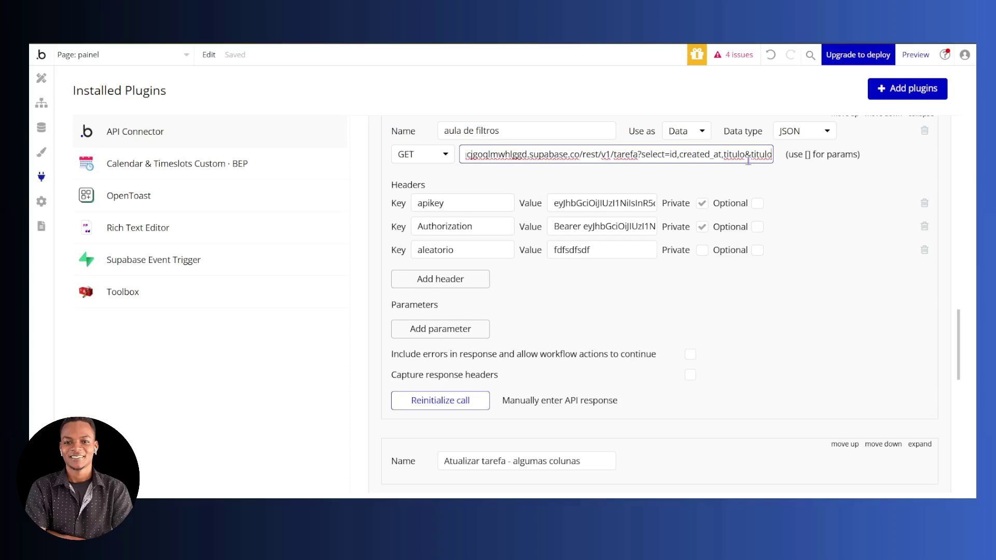
text(=)
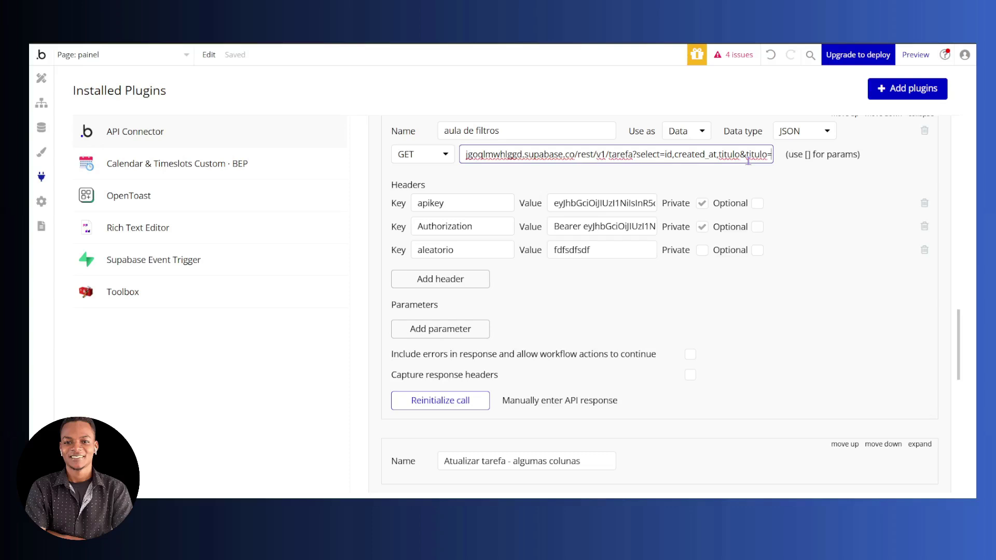
text(eq)
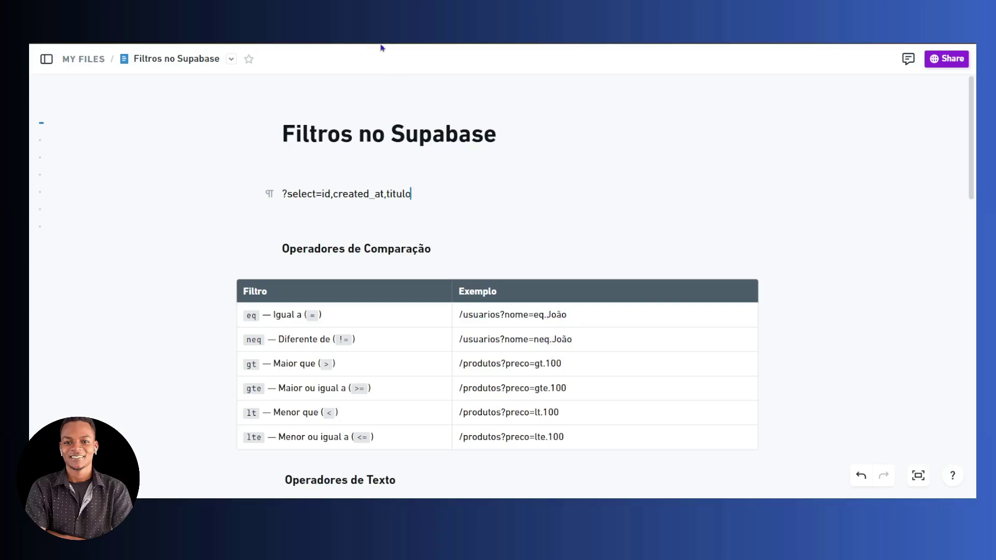
- Complete the titulo filter in the aula de filtros call's URL with .Gravar aula
click(366, 21)
click(280, 21)
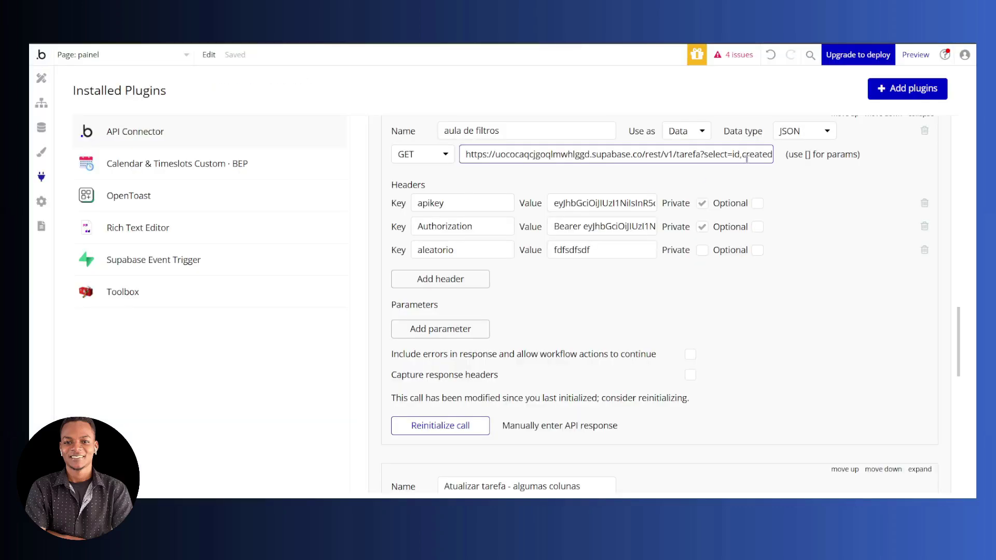
text(_at,titulo&titulo=eq)
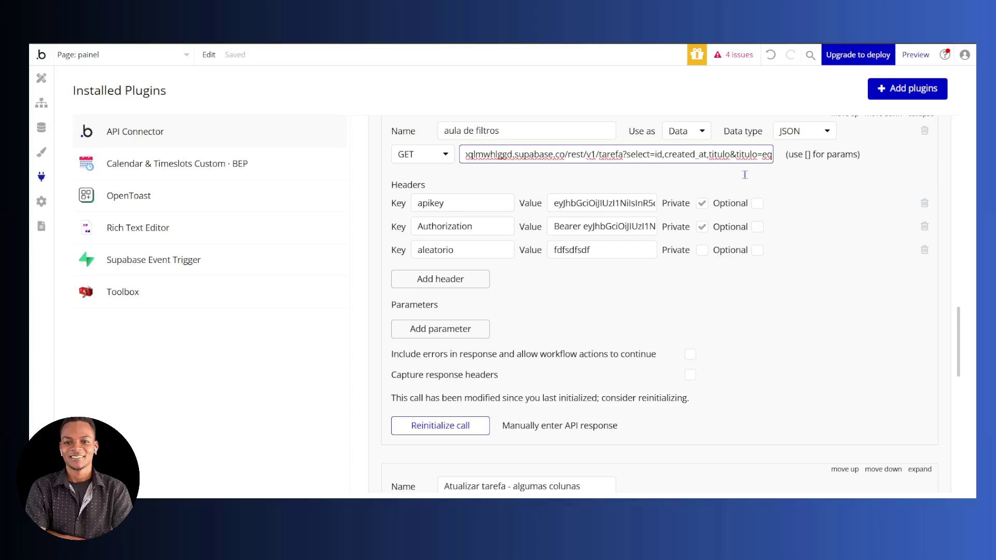
text(.Gravar)
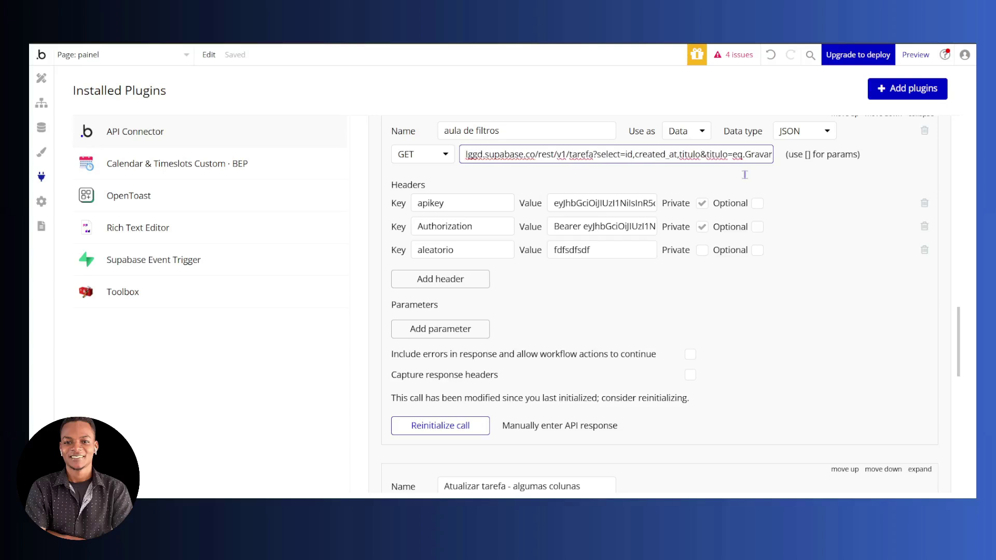
text( aula)
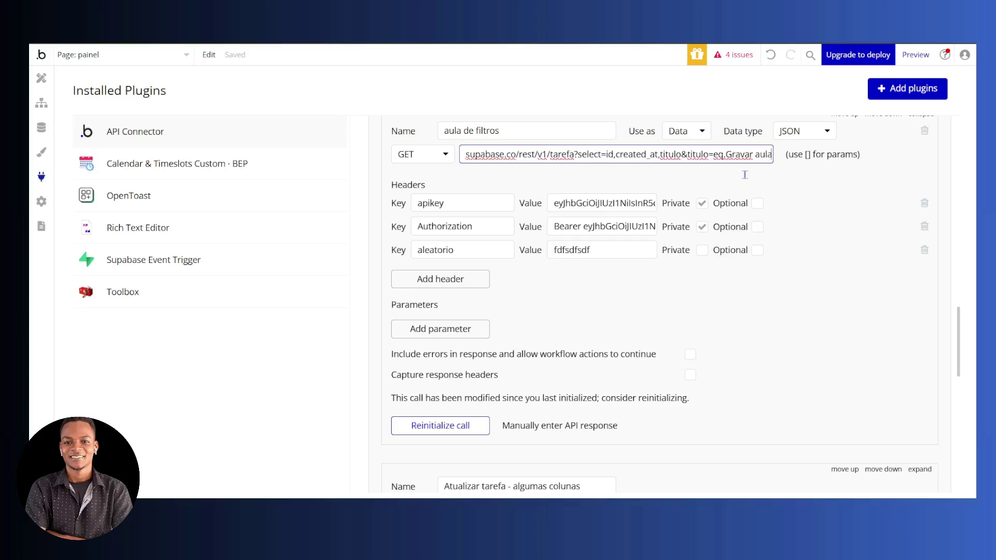
- Reinitialize the aula de filtros call and show the raw data returned for the titulo filter
click(448, 423)
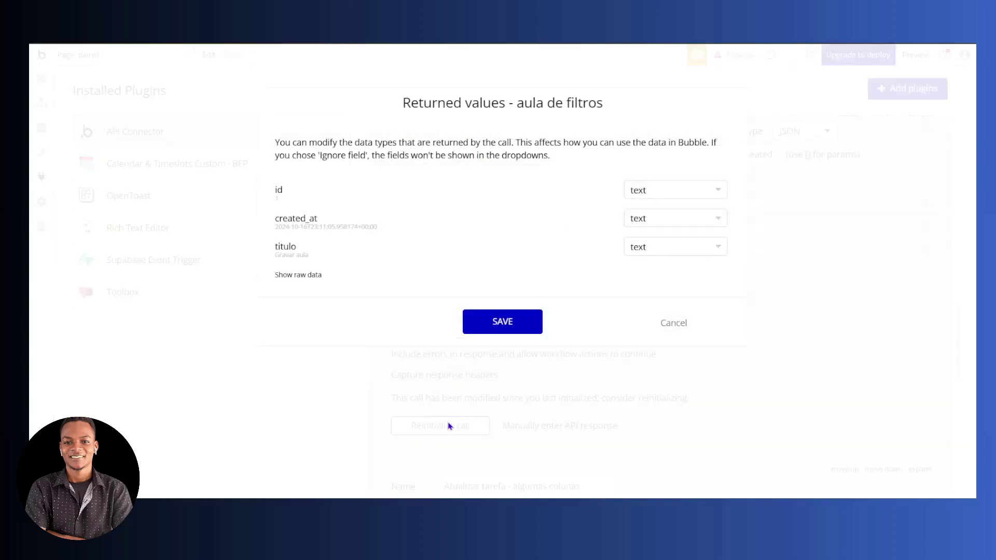
click(298, 276)
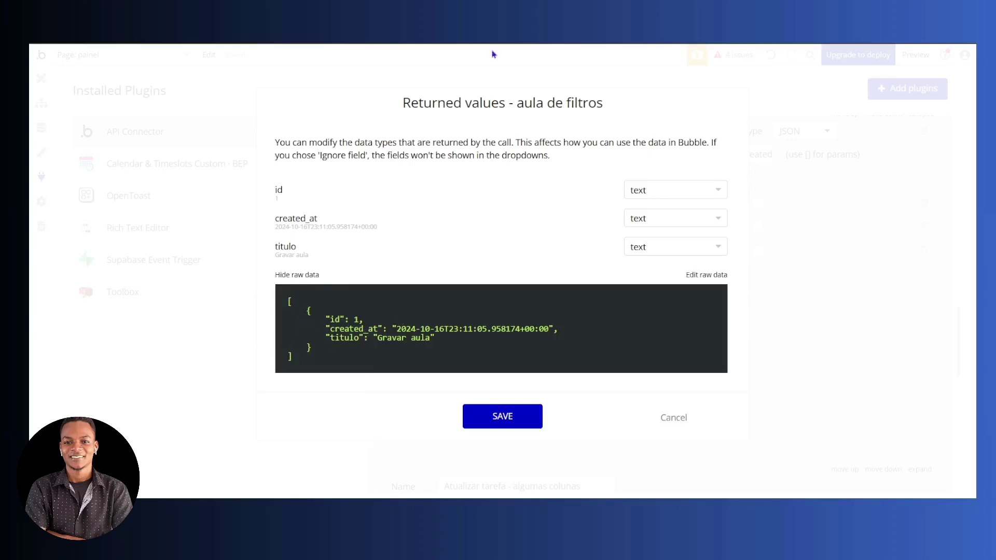
- In the Filtros no Supabase document, add the line &id=eq.7 below ?select=id,created_at,titulo and copy it
click(490, 21)
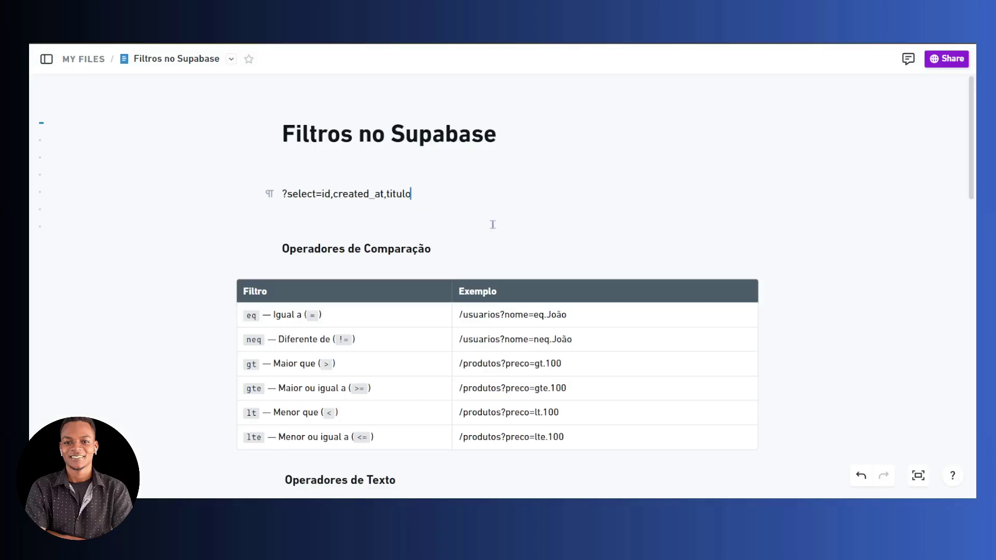
key(Return)
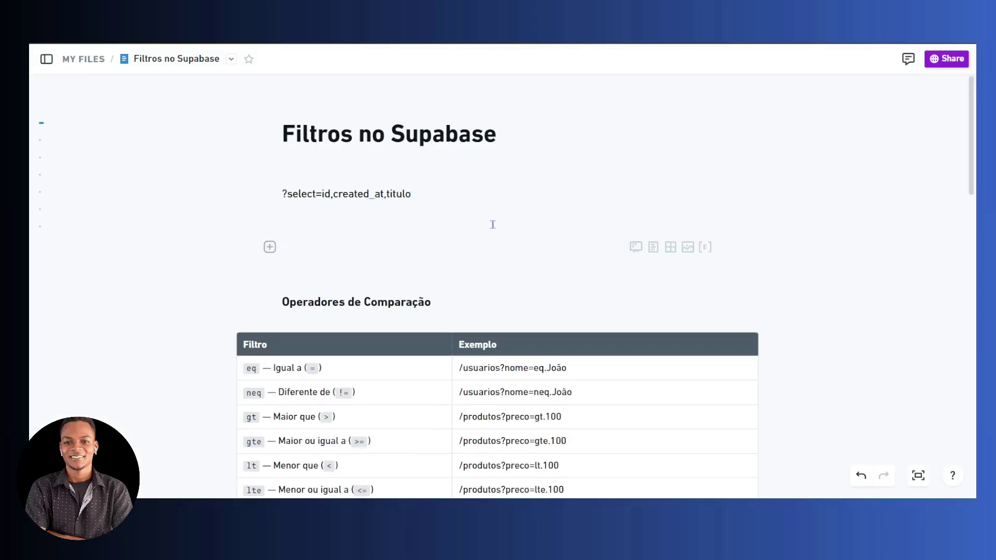
text(&)
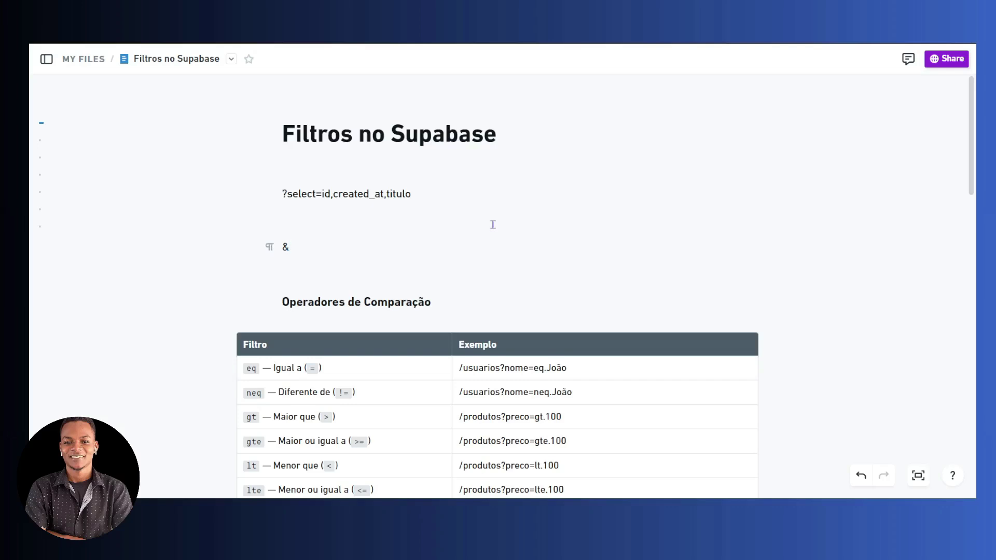
text(id)
text(=eq.7)
drag(324, 248, 282, 247)
key(ctrl+c)
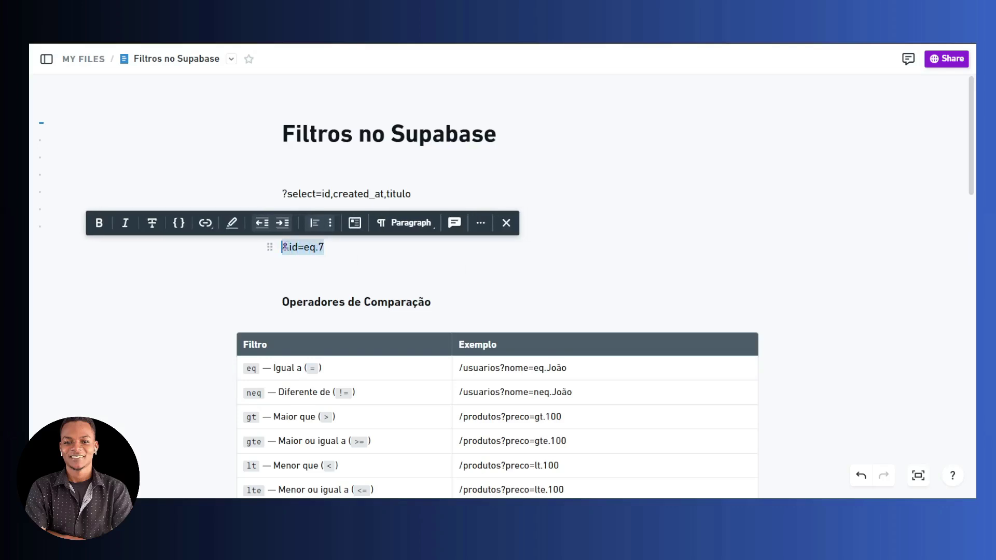
- Return to Bubble, cancel the returned values and replace the titulo filter in the call's URL with the copied &id=eq.7
key(alt+Tab)
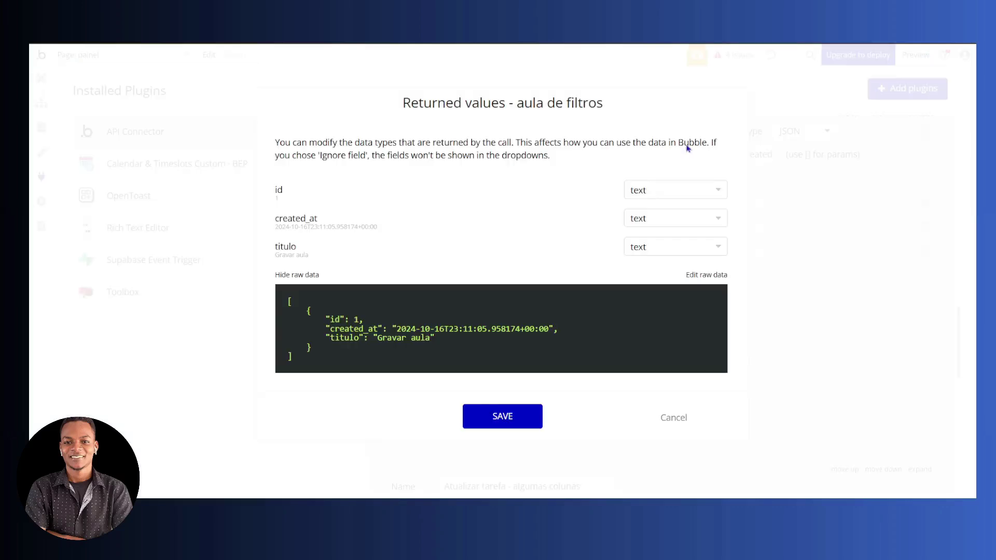
click(675, 419)
click(739, 155)
key(Right)
key(Right)
key(Right)
key(Right)
key(Right)
key(Right)
key(Right)
key(Right)
key(Right)
key(Right)
key(Right)
key(Right)
key(Right)
key(Right)
key(Right)
key(Right)
key(Right)
key(Right)
key(Right)
key(Right)
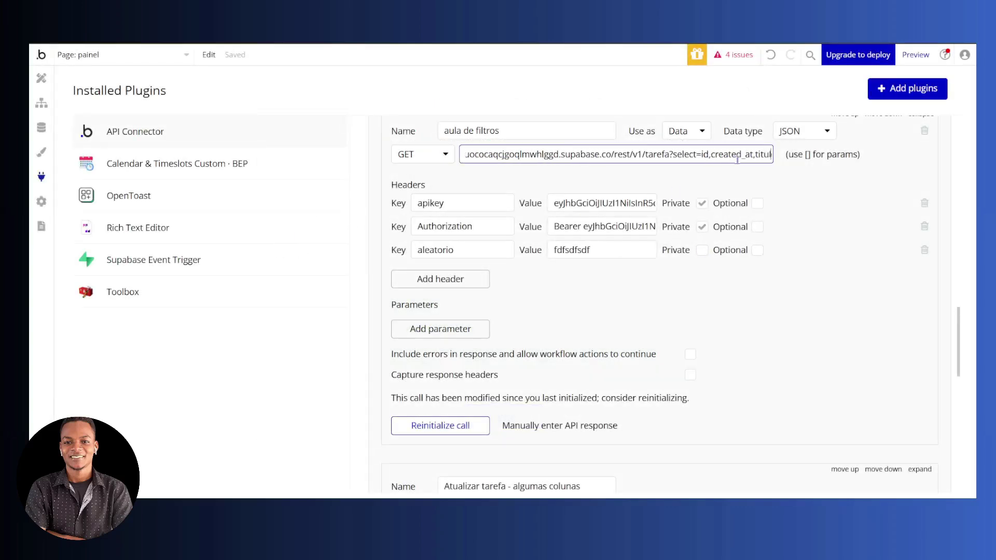
key(Left)
key(Left)
key(Left)
key(Left)
key(Left)
key(Left)
key(Left)
key(Left)
key(Left)
key(Left)
key(Left)
key(Left)
key(Left)
key(Left)
key(Left)
key(Left)
key(Left)
key(Left)
key(Left)
key(Left)
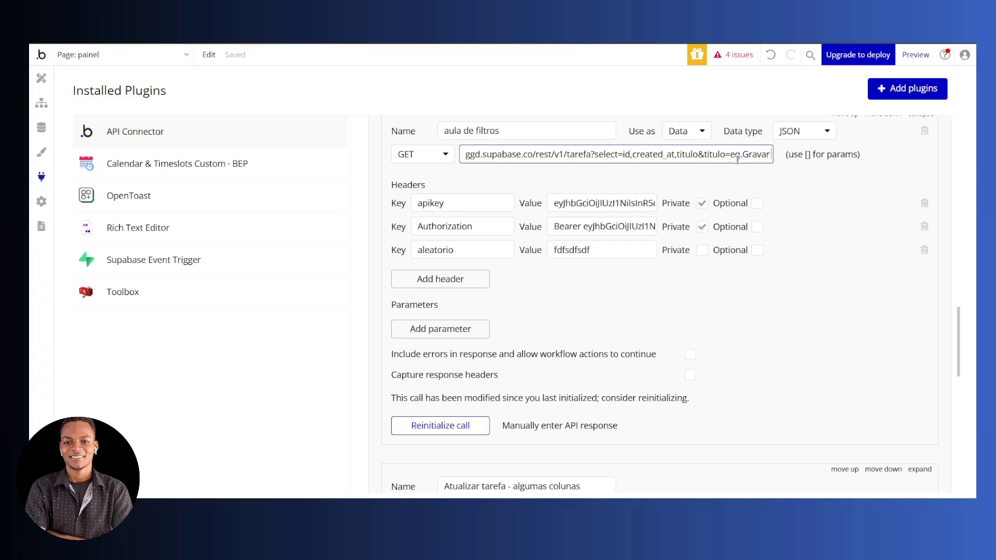
key(Left)
key(Left)
key(Left)
key(Left)
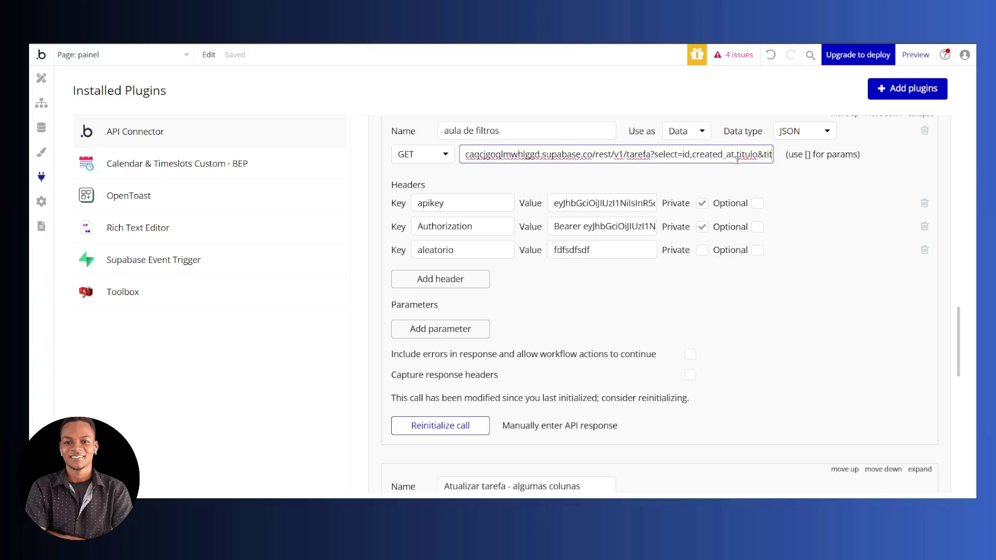
key(BackSpace)
key(BackSpace)
key(ctrl+v)
- Reinitialize the aula de filtros call, inspect the raw data for the id filter and save the returned values
click(474, 428)
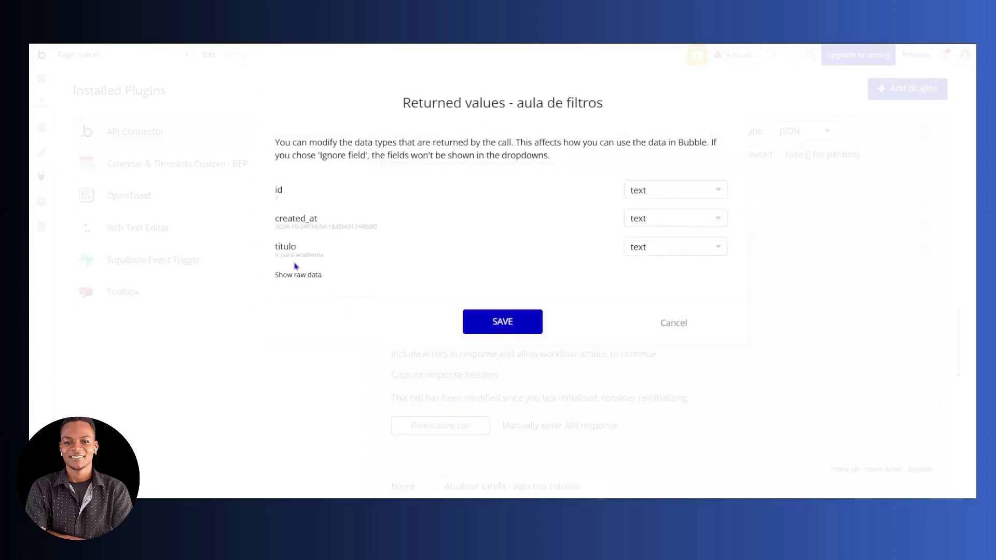
drag(276, 255, 322, 263)
click(311, 275)
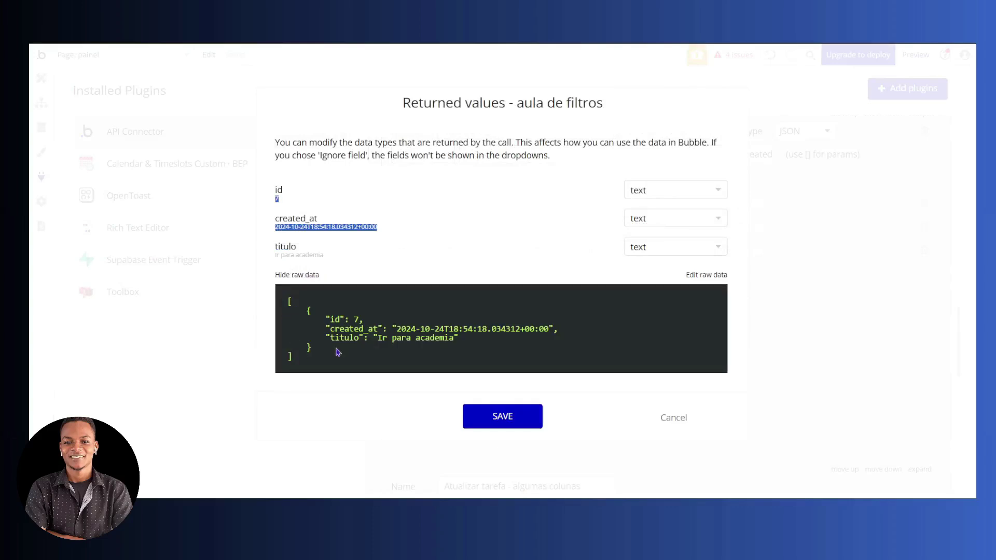
click(475, 416)
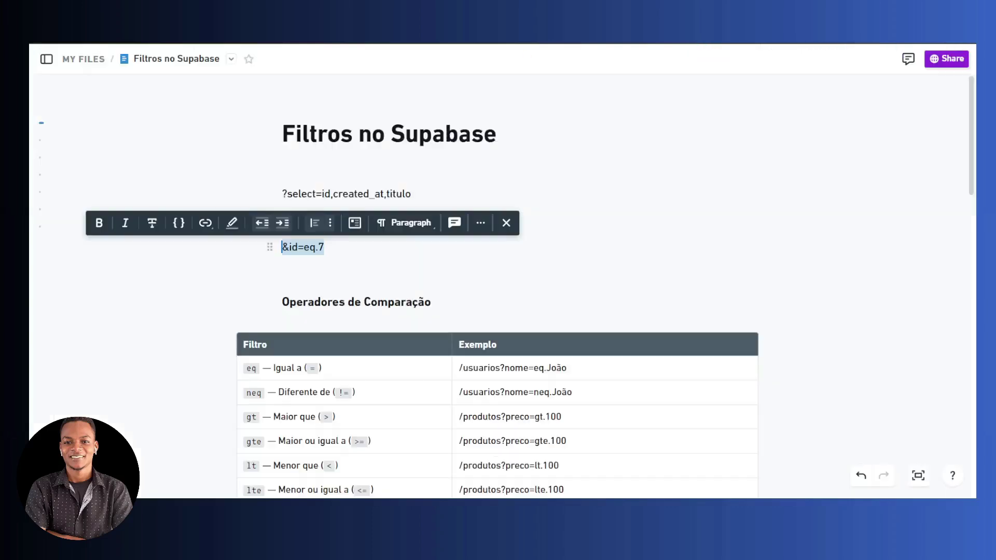
- Review the operator tables in the Filtros no Supabase document and the columns of the tarefa table in Supabase
scroll(338, 255, down, 4)
scroll(397, 332, down, 9)
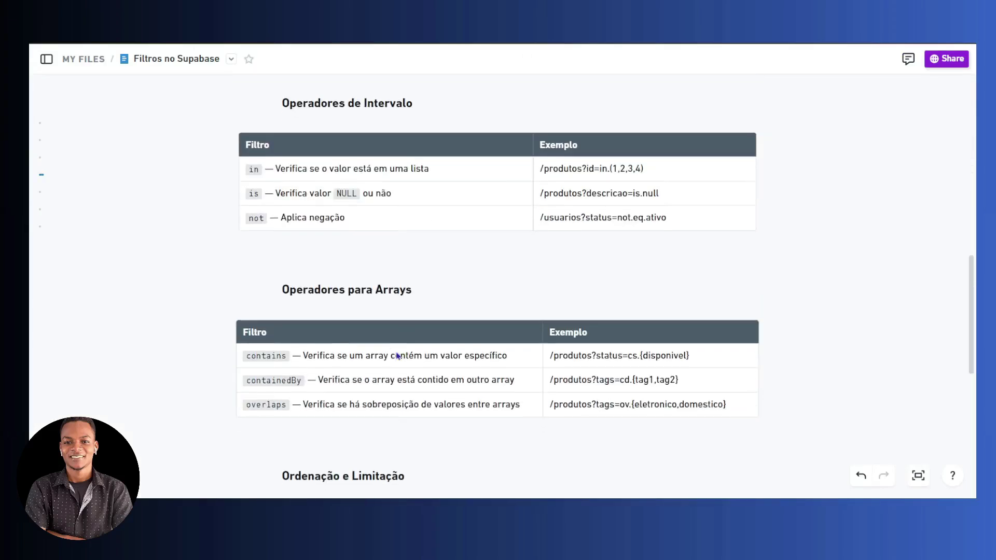
scroll(423, 272, up, 8)
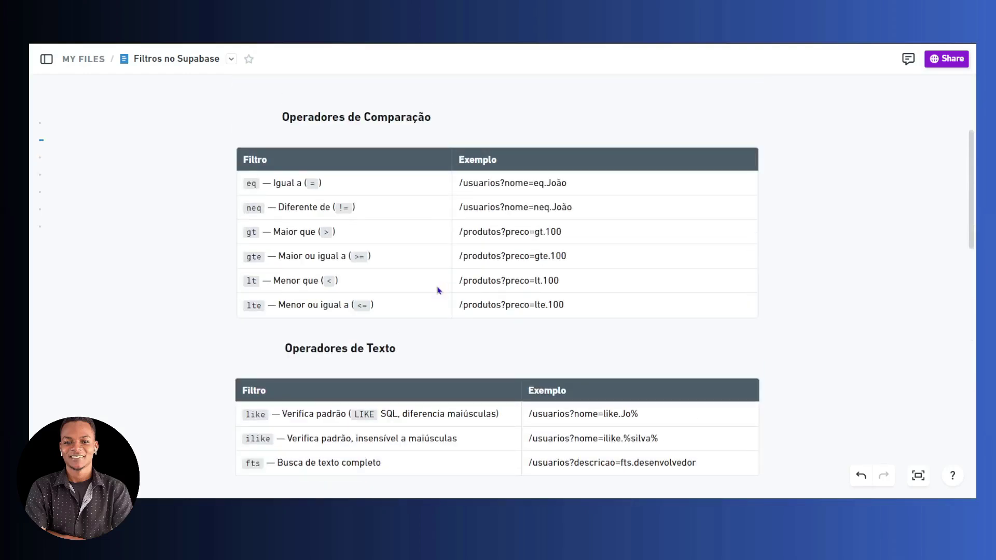
click(436, 340)
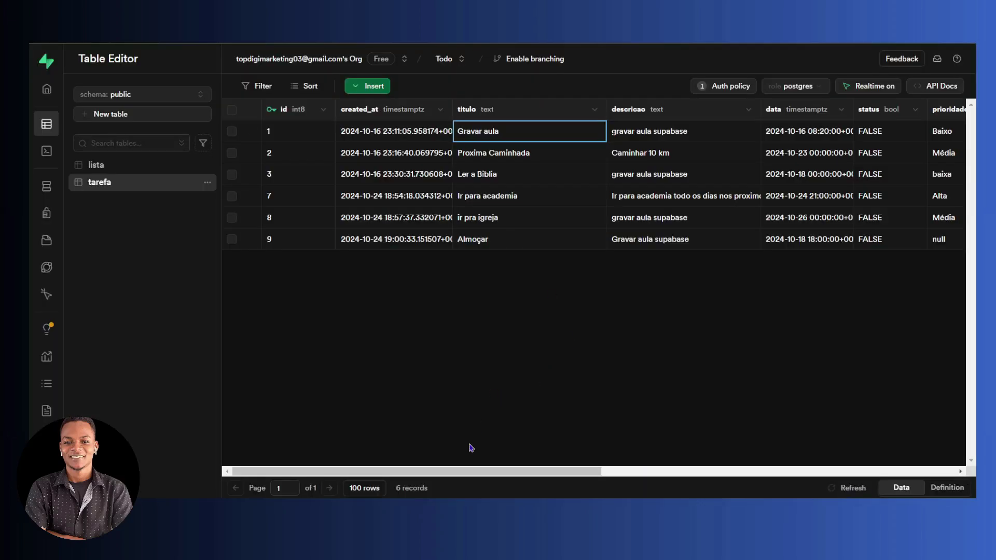
mouse_move(508, 468)
mouse_down()
mouse_move(546, 467)
mouse_move(508, 468)
mouse_up()
click(550, 45)
scroll(490, 230, up, 1)
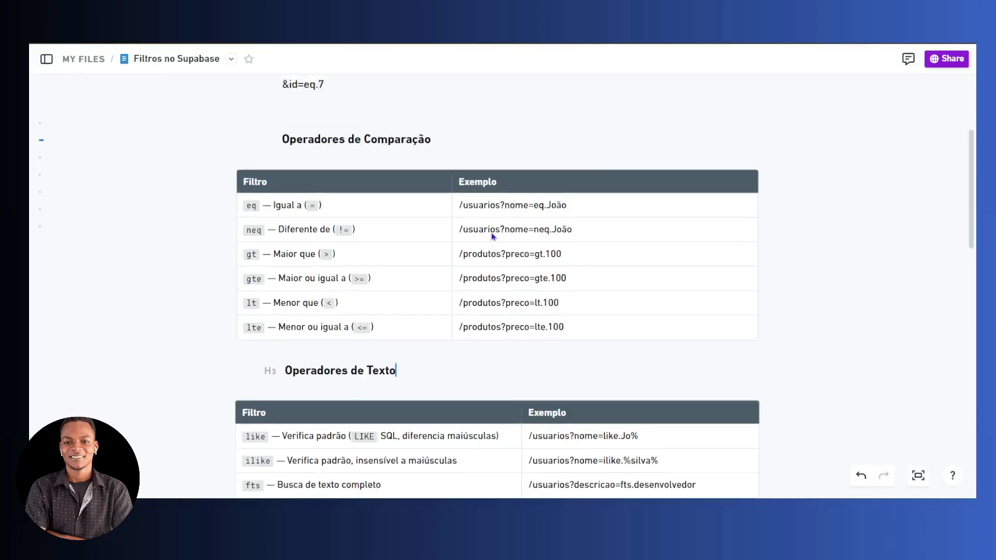
- Add the line &created_at=gte.2024-10-24 00:00 below &id=eq.7 in the Filtros no Supabase document and select it
scroll(484, 241, up, 1)
click(330, 186)
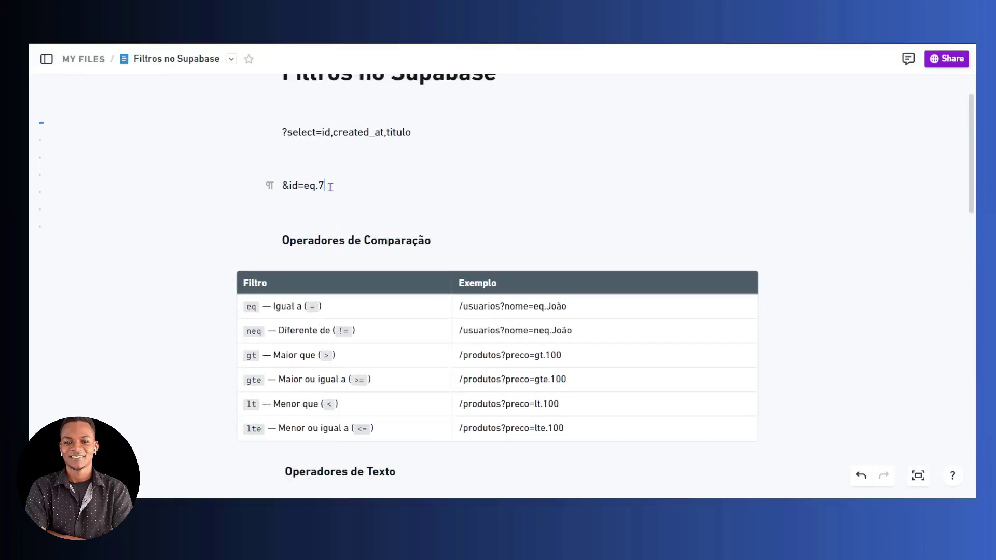
key(Return)
key(Return)
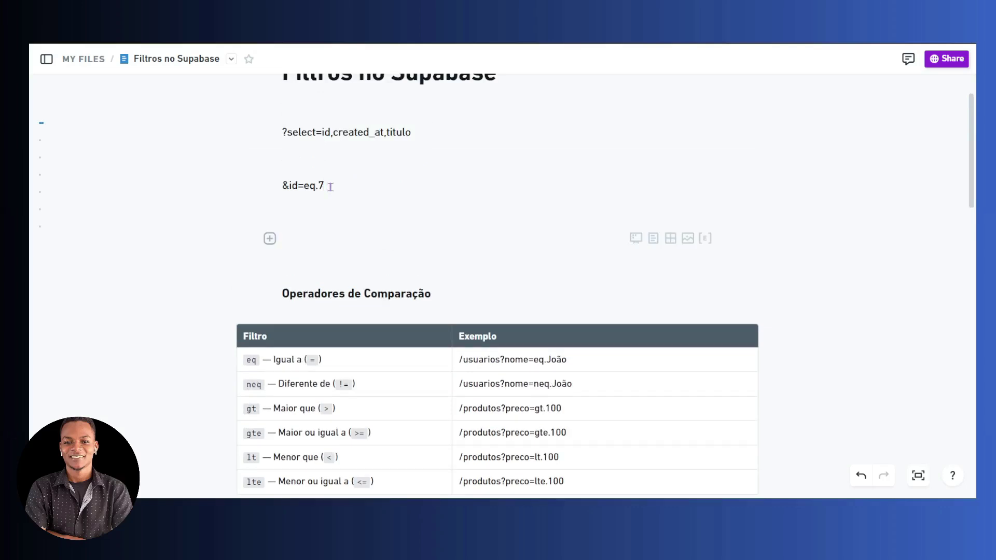
text(&)
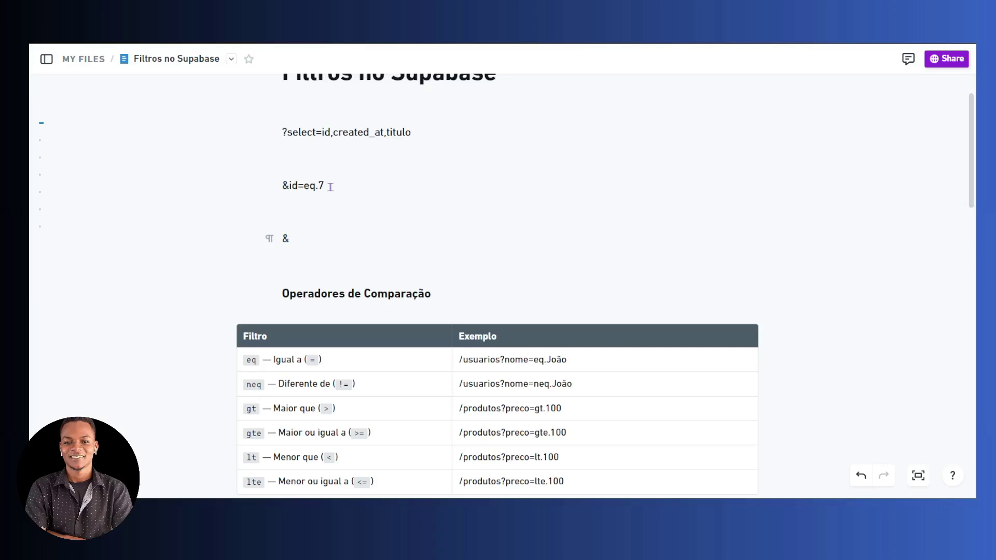
text(created_at=)
scroll(327, 192, down, 1)
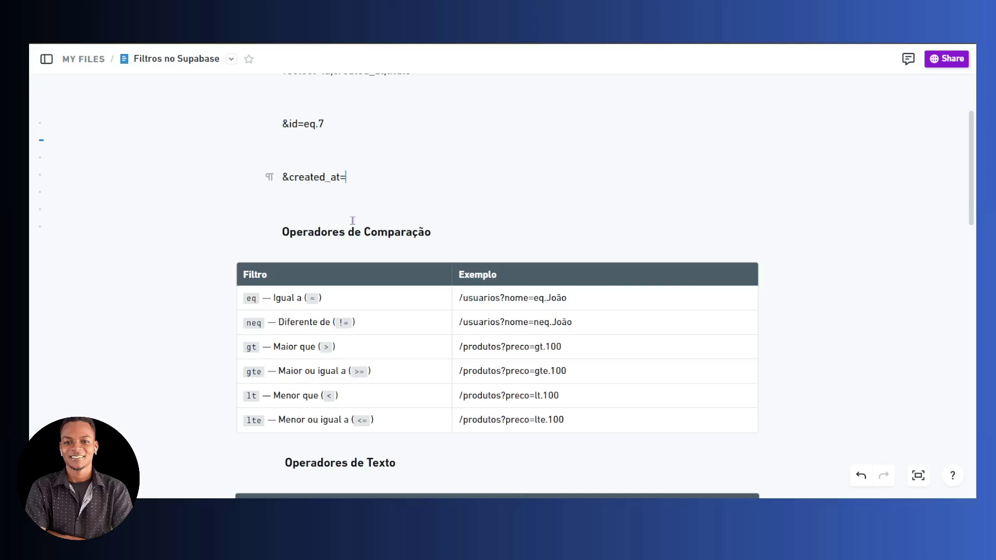
text(gte.)
text(2024-10-24 00:00)
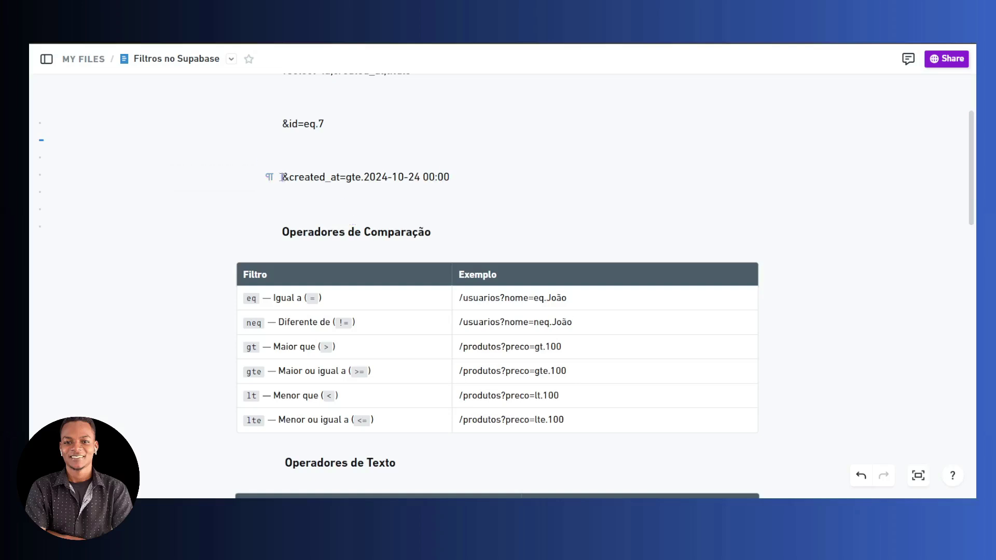
drag(282, 177, 449, 177)
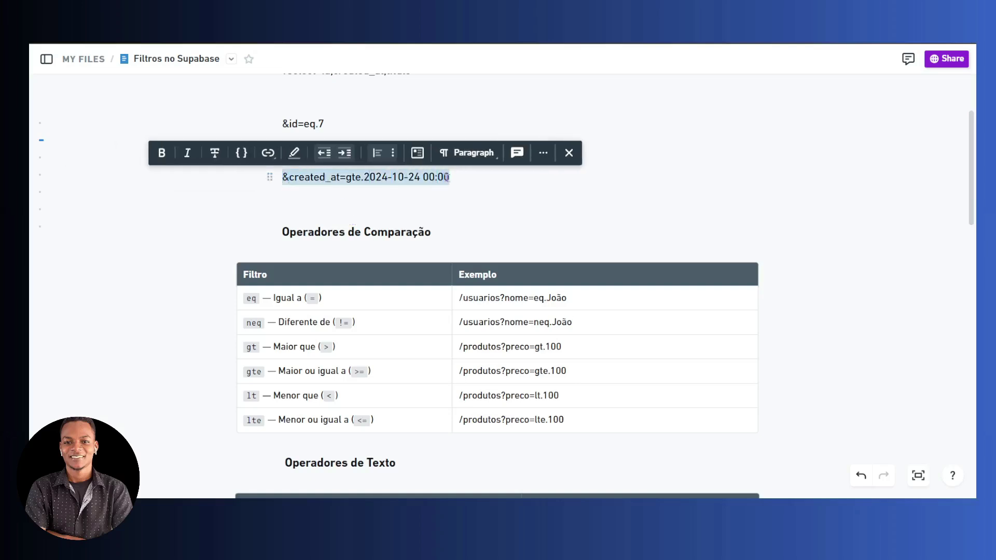
- Switch to Bubble and replace &id=eq.7 in the aula de filtros call's URL with the copied &created_at=gte.2024-10-24 00:00
key(ctrl+Tab)
click(733, 154)
key(Right)
key(Right)
key(Right)
key(Right)
key(Right)
key(Right)
key(Right)
key(Right)
key(Right)
key(Right)
key(Right)
key(Right)
key(Right)
key(Right)
key(Right)
key(Right)
key(Right)
key(Right)
key(Right)
key(Right)
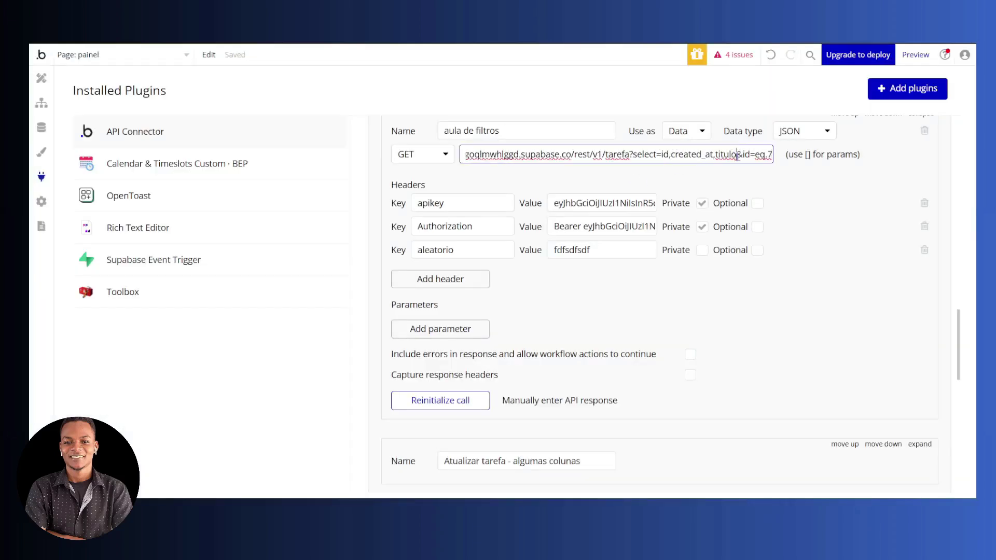
drag(737, 154, 787, 154)
key(ctrl+v)
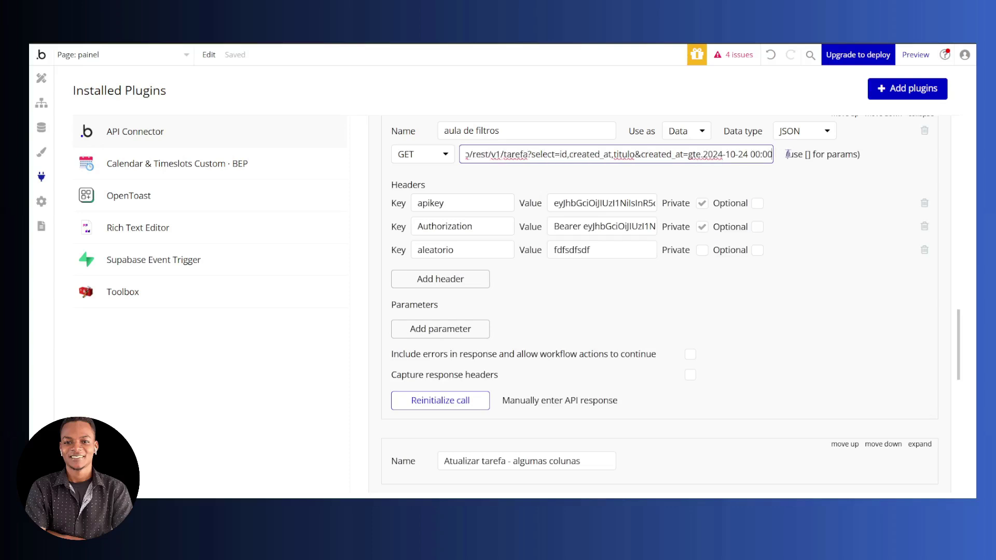
- Reinitialize the aula de filtros call and inspect the raw data for the created_at filter
click(461, 390)
click(455, 434)
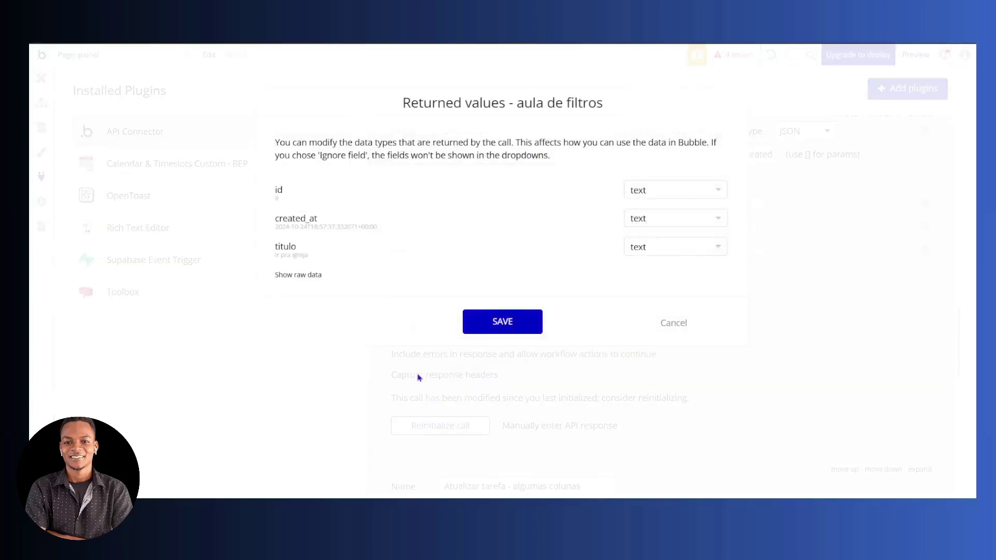
click(303, 275)
scroll(384, 243, down, 2)
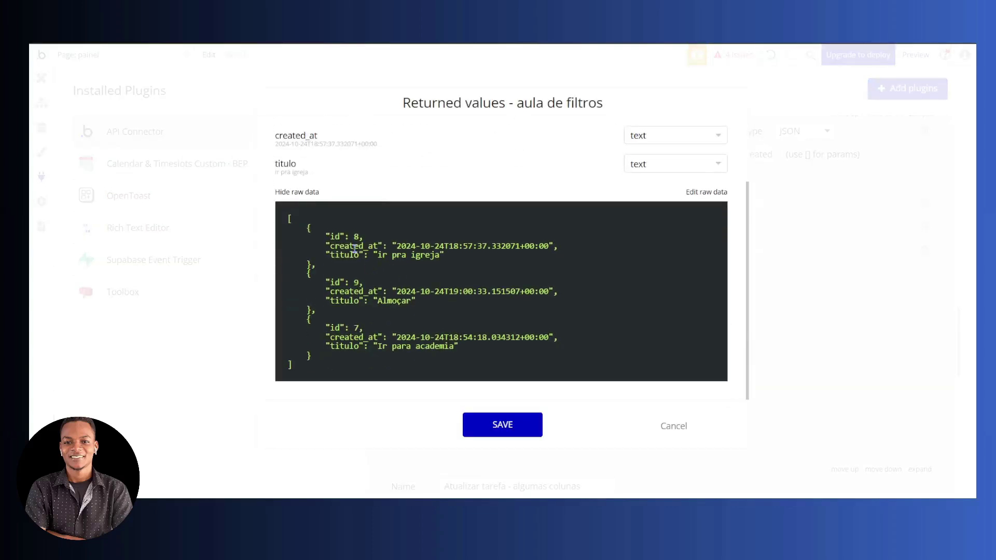
drag(386, 258, 435, 258)
drag(382, 302, 411, 301)
- Check the created_at values of the tarefa table in Supabase, and review the Operadores de Texto table in the Filtros no Supabase document
click(435, 21)
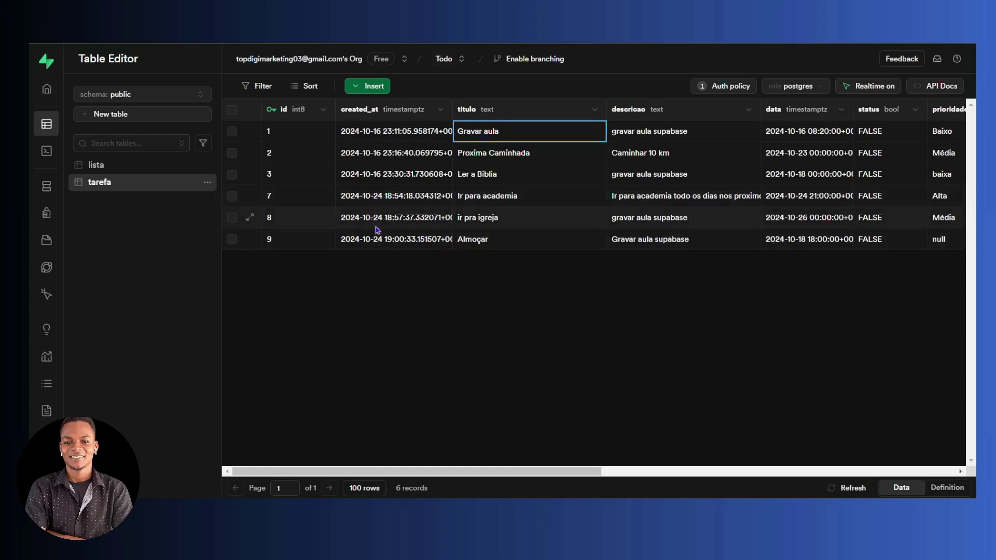
click(498, 21)
click(527, 233)
scroll(541, 217, down, 1)
scroll(542, 218, down, 5)
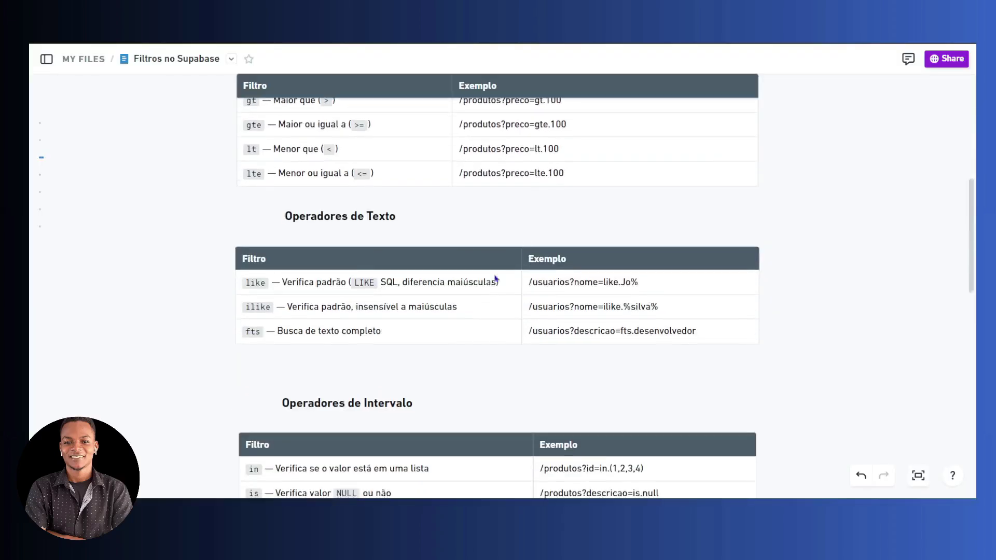
drag(293, 219, 386, 224)
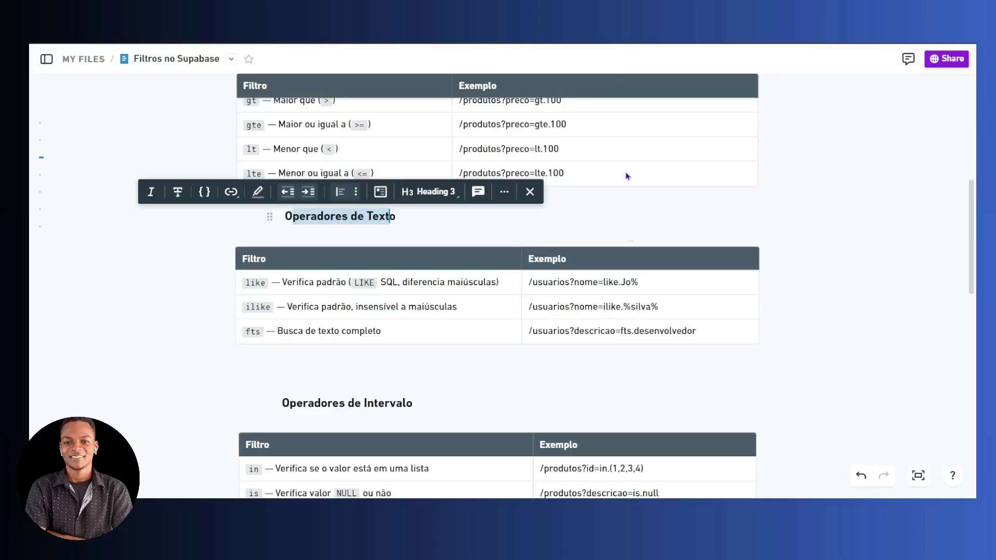
click(577, 388)
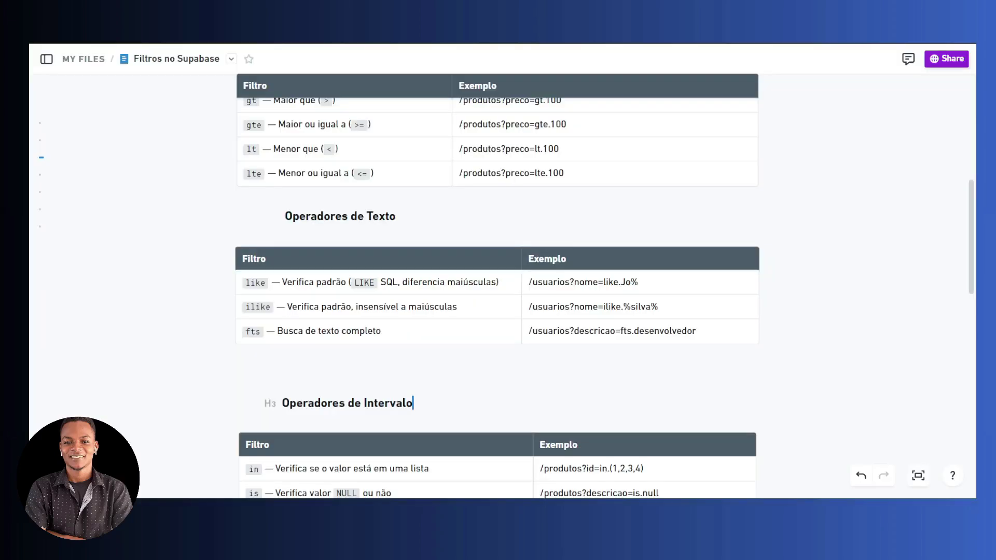
- Add the line &titulo=like.Pro% below the created_at filter in the Filtros no Supabase document and copy it
scroll(478, 118, up, 4)
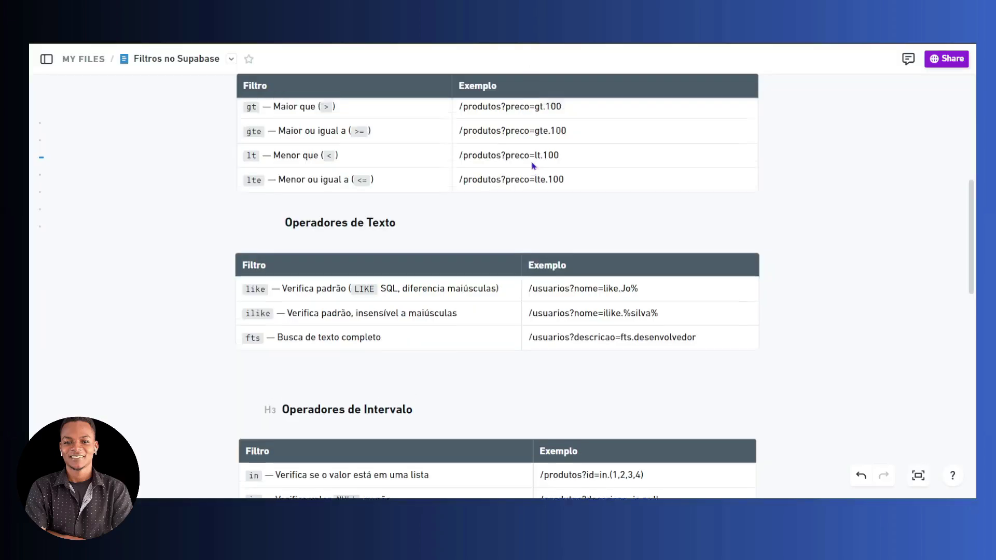
click(477, 117)
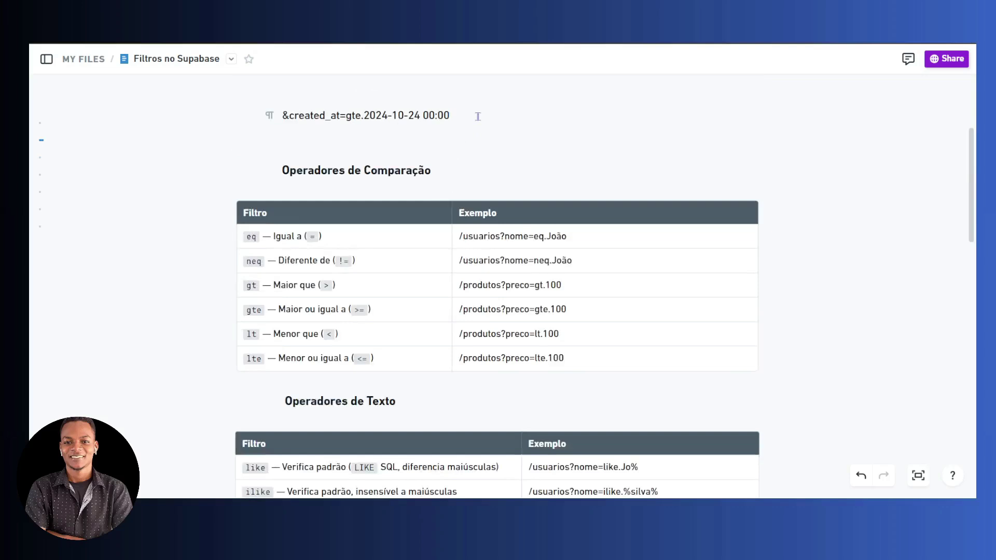
key(Return)
text(&)
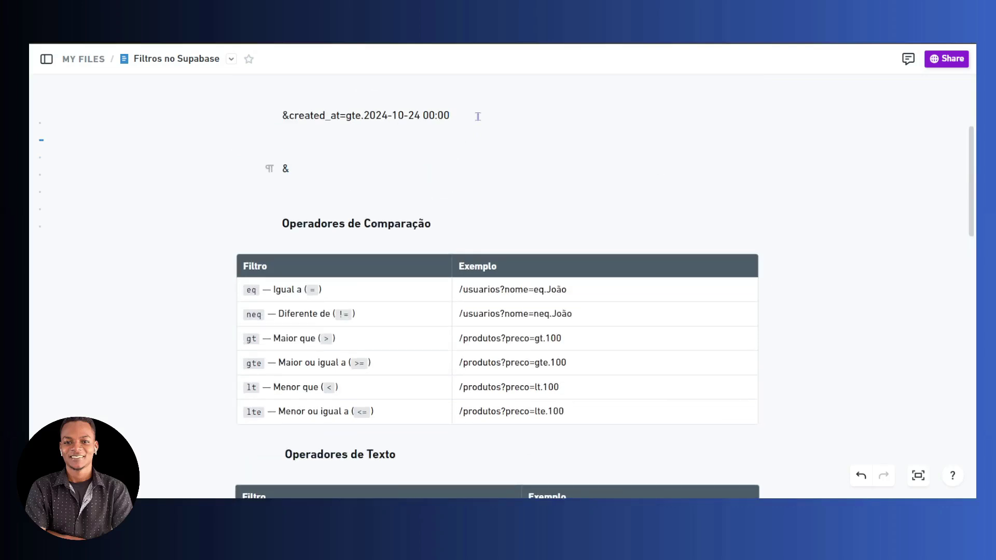
text(titul)
key(BackSpace)
text(lo=like)
scroll(280, 315, down, 3)
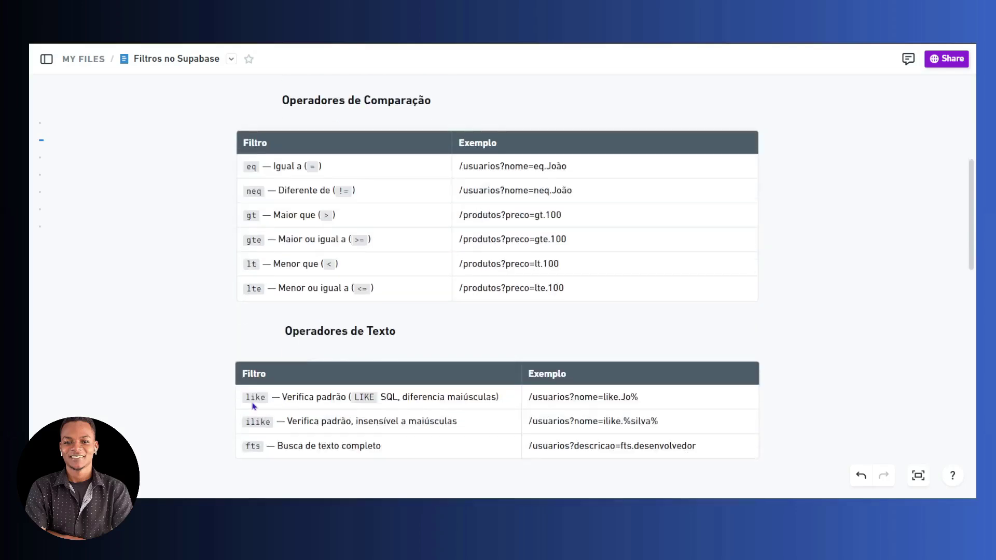
scroll(439, 347, up, 3)
text(.pro)
key(BackSpace)
key(BackSpace)
key(BackSpace)
text(Pro)
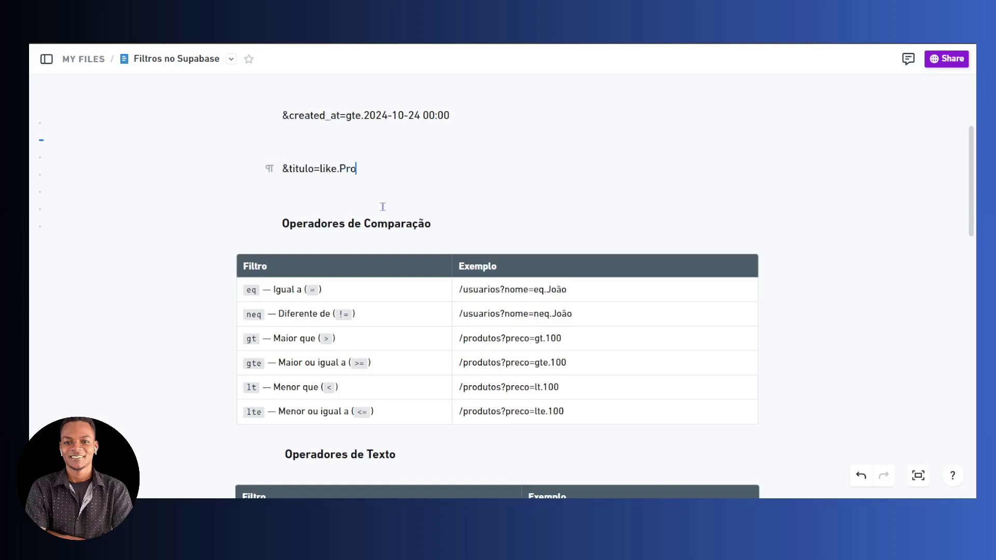
text(%)
drag(372, 171, 285, 168)
key(ctrl+c)
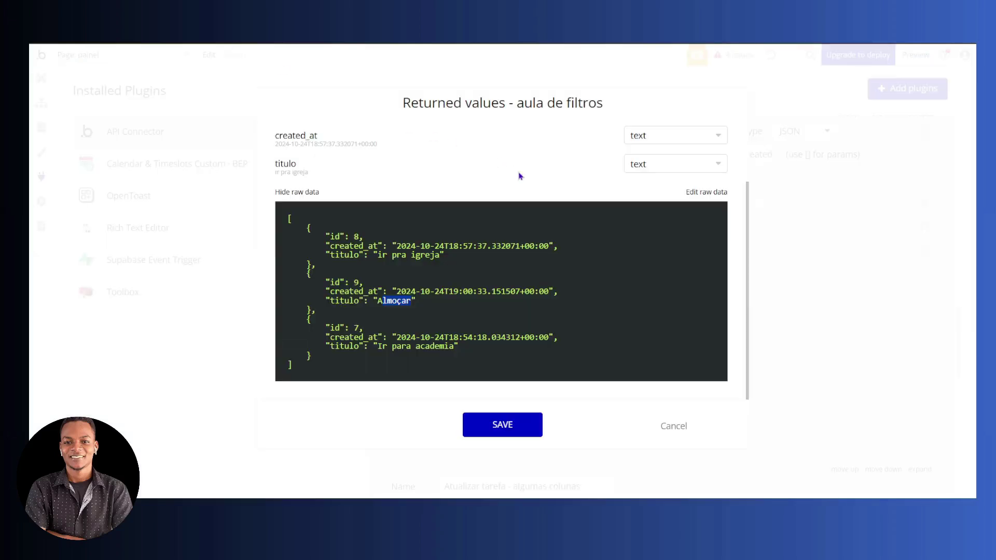
- In Bubble, cancel the returned values and replace the created_at filter in the aula de filtros URL with the copied &titulo=like.Pro%
click(669, 430)
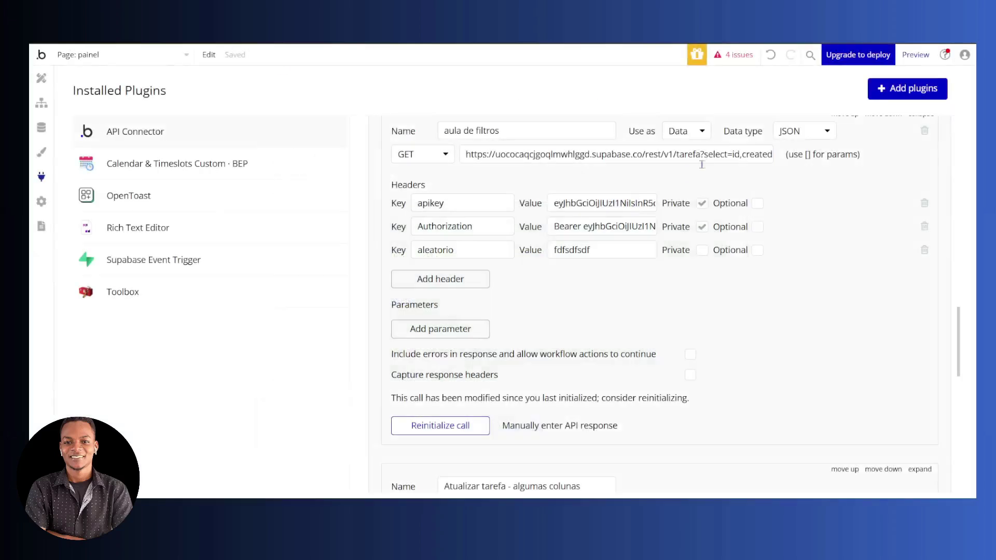
key(Right)
key(Right)
key(Right)
key(Right)
key(Right)
key(Right)
key(Right)
key(Right)
key(Right)
key(Right)
key(Right)
key(Right)
key(Right)
key(Right)
key(Right)
key(Right)
key(Right)
key(Right)
key(Right)
key(Right)
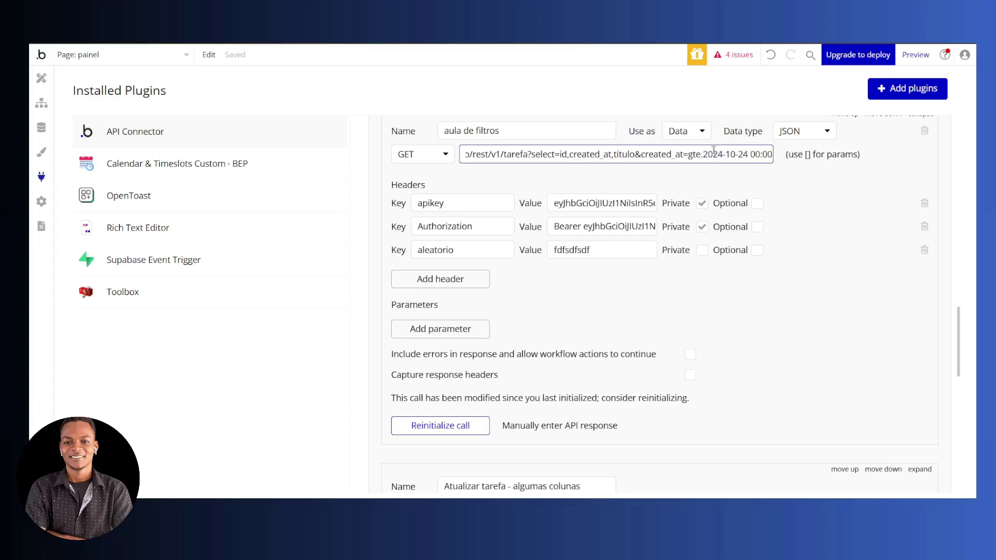
click(689, 157)
drag(637, 154, 779, 152)
key(ctrl+v)
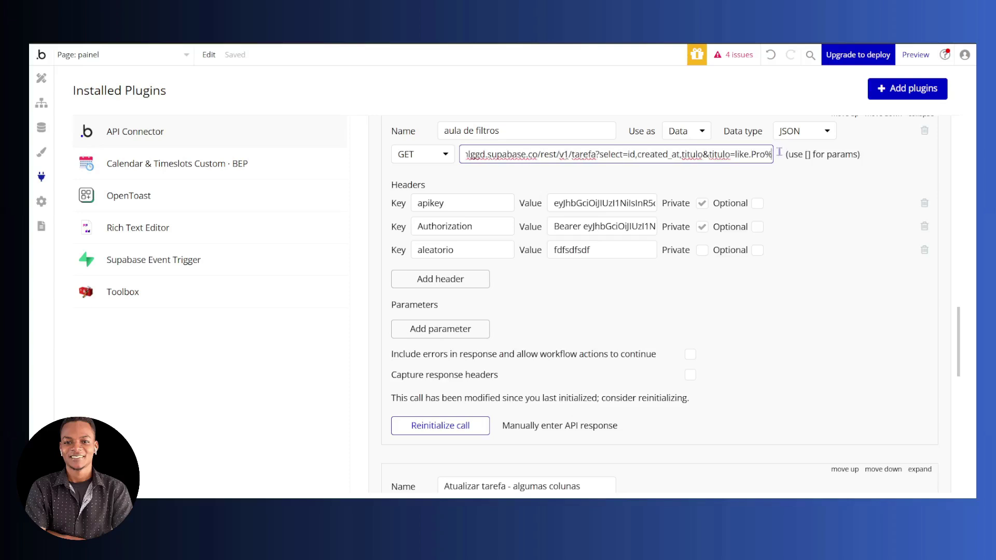
- Reinitialize the aula de filtros call and check the start of the returned titulo value against the like filter
scroll(519, 311, down, 2)
click(449, 304)
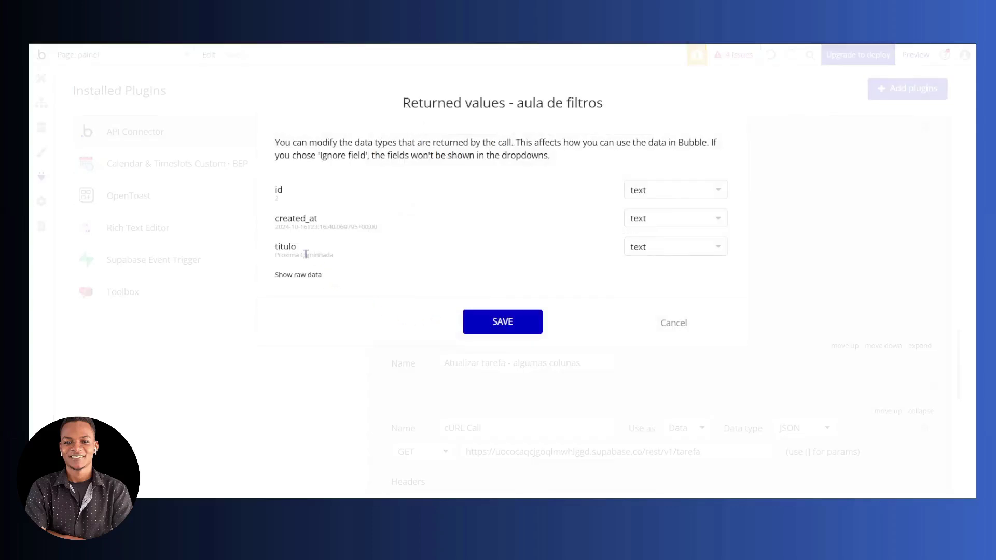
drag(275, 254, 287, 255)
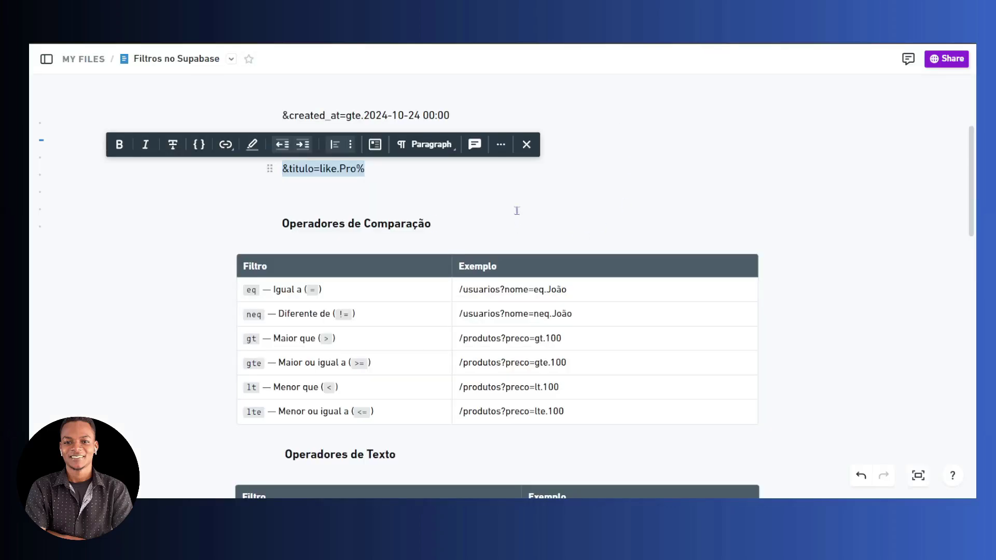
- Review the fts and ilike rows of the Operadores de Texto table in the Filtros no Supabase document
scroll(516, 211, down, 5)
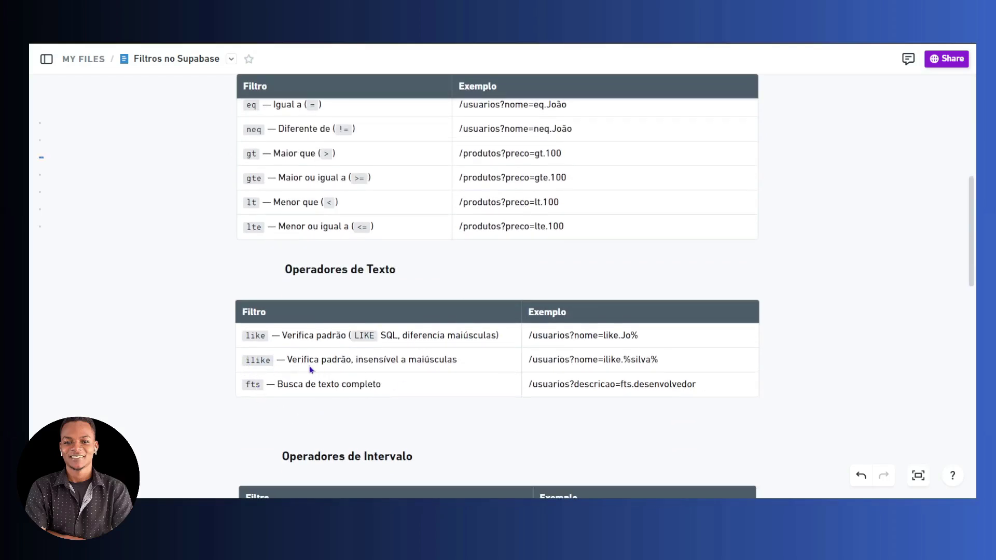
triple_click(333, 386)
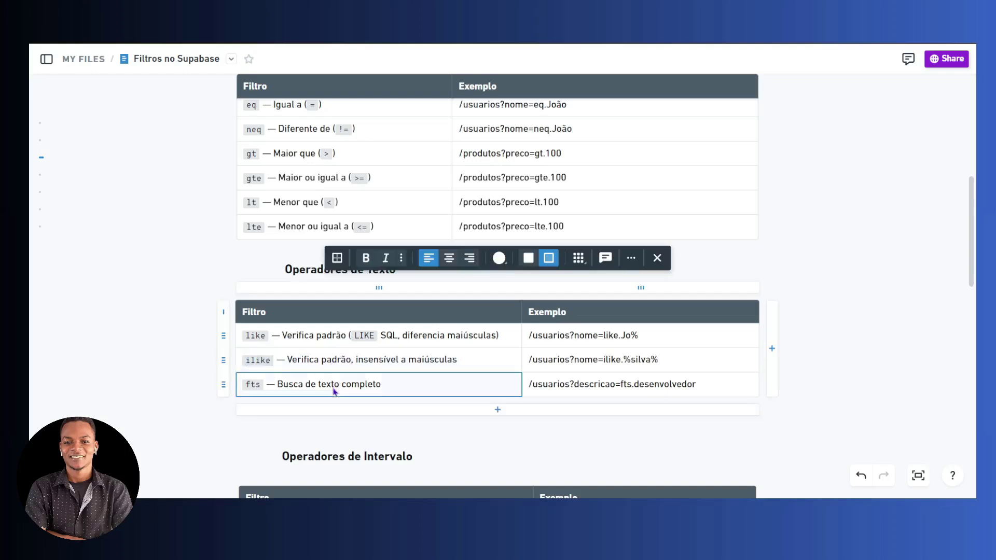
triple_click(357, 364)
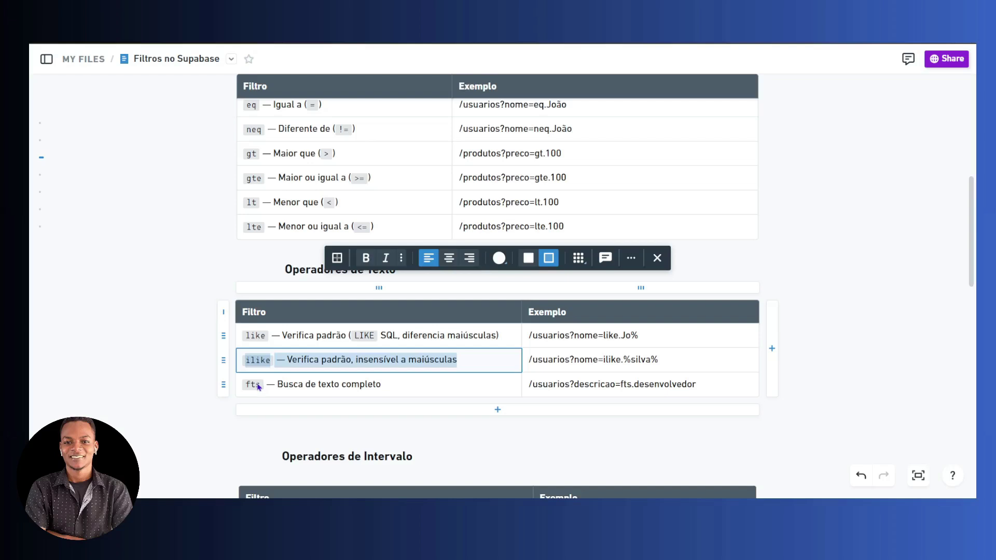
click(223, 436)
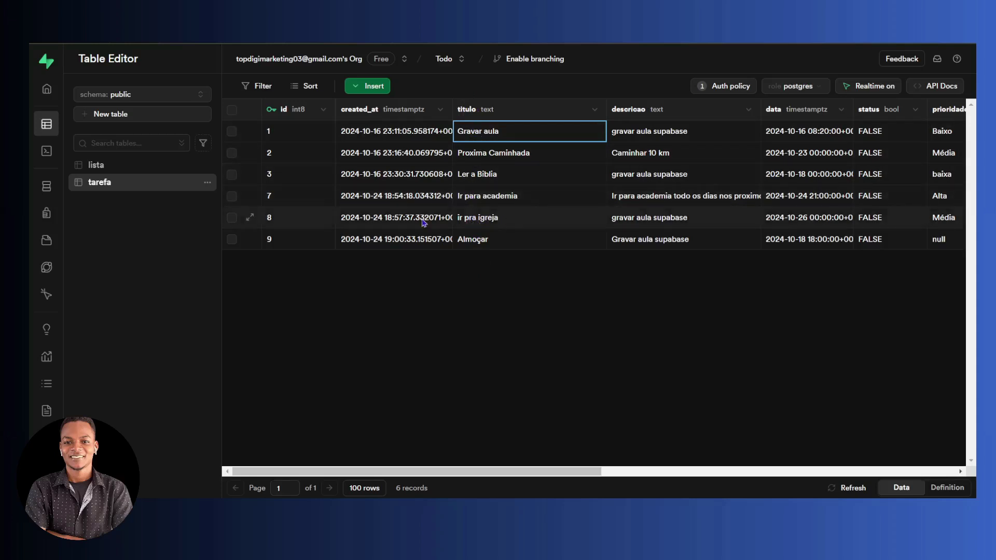
- Inspect the titulo cells of rows 7 and 8 in Supabase's tarefa table, leaving their values unedited
click(469, 202)
double_click(469, 201)
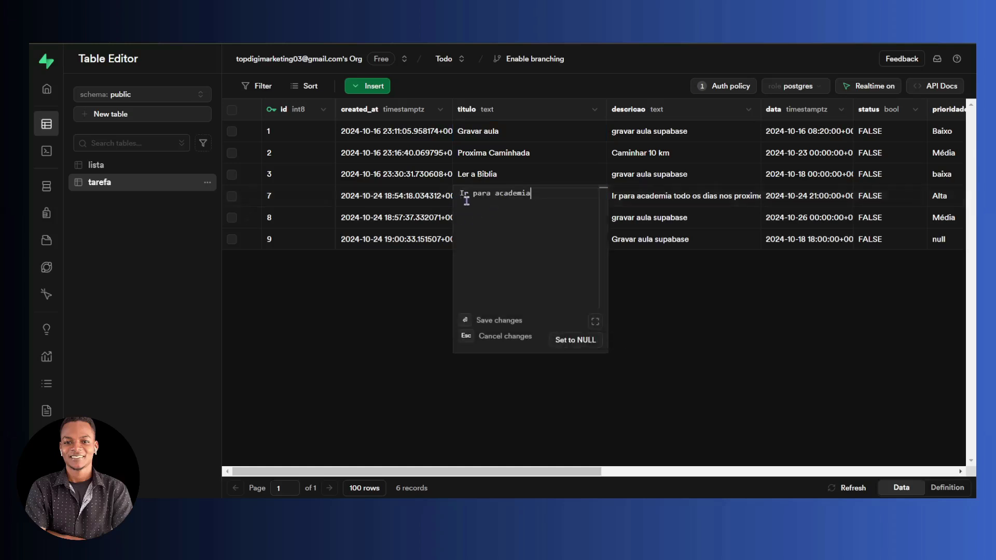
click(427, 277)
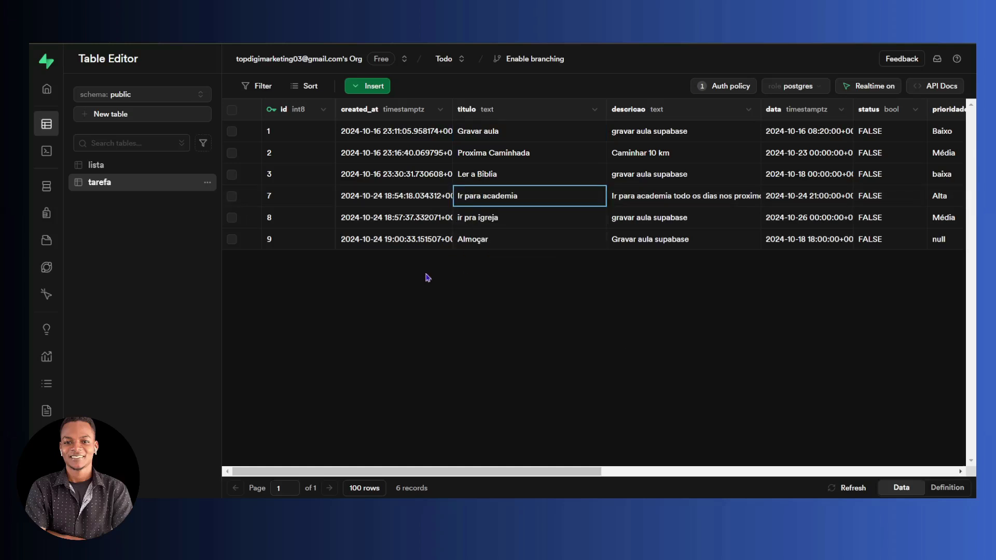
click(466, 218)
double_click(465, 219)
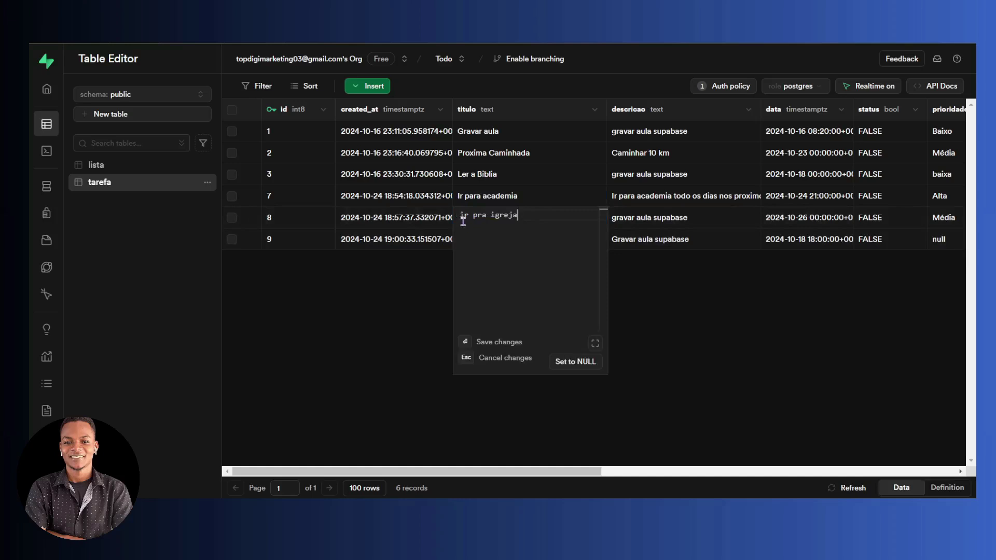
click(390, 296)
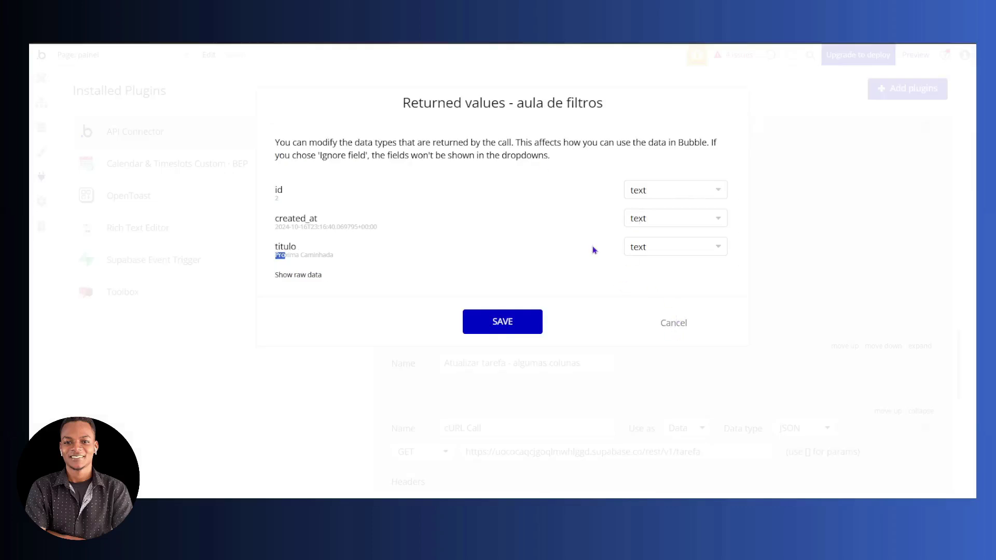
- Cancel the returned values in Bubble, then add and copy the line &titulo=ilike.%ir% below the like filter in the Filtros no Supabase document
click(670, 328)
scroll(598, 195, up, 3)
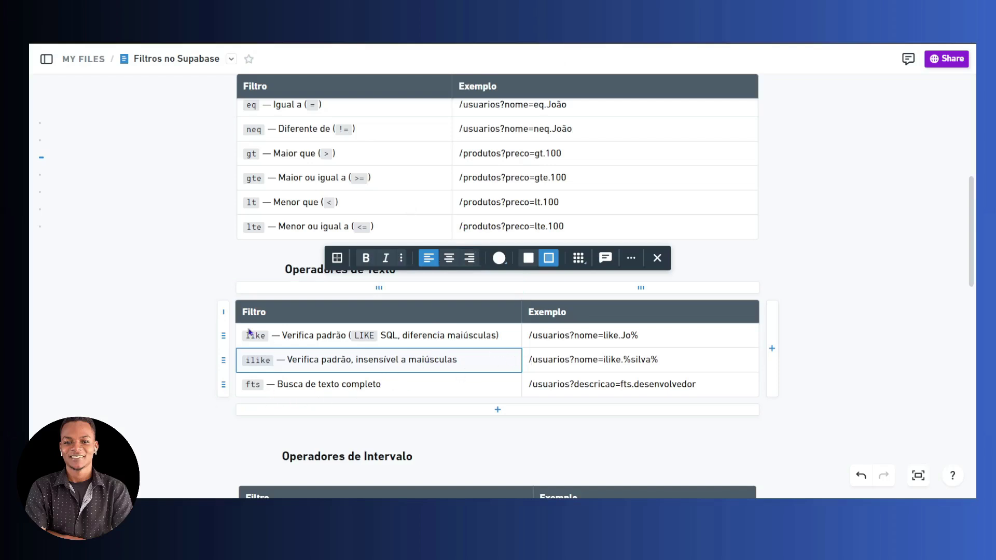
scroll(249, 332, up, 3)
click(378, 114)
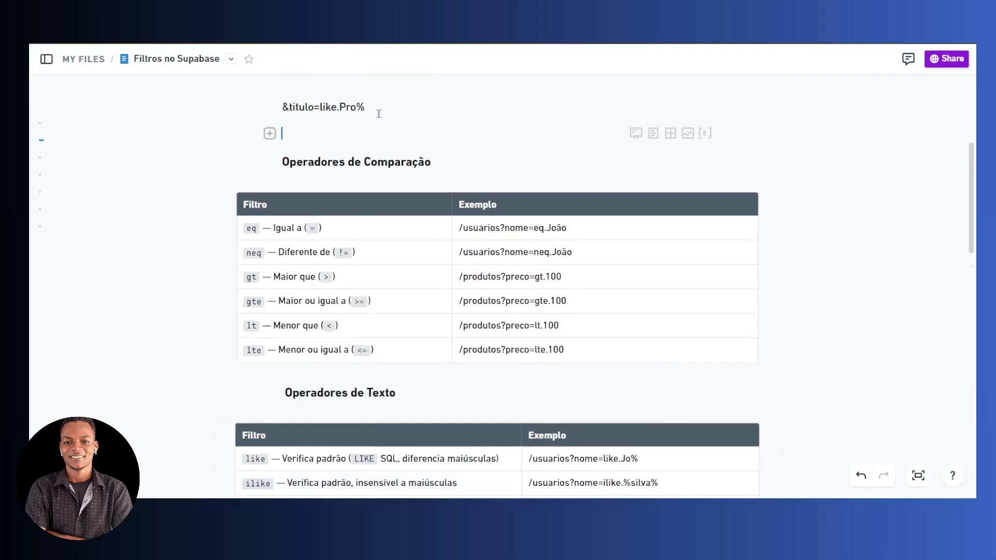
text(&)
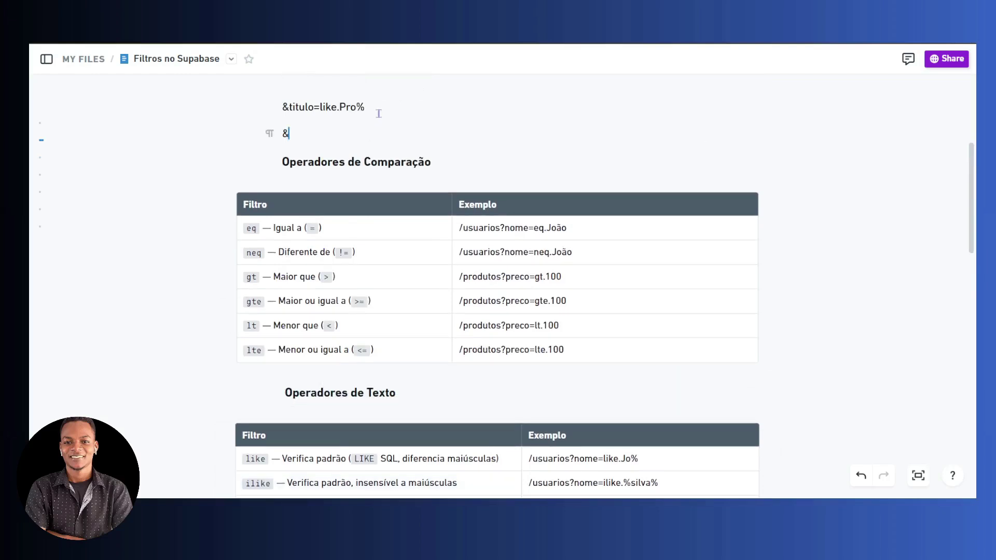
text(titulo)
text(=ilike)
text(.%%)
text(ir)
key(shift+Right)
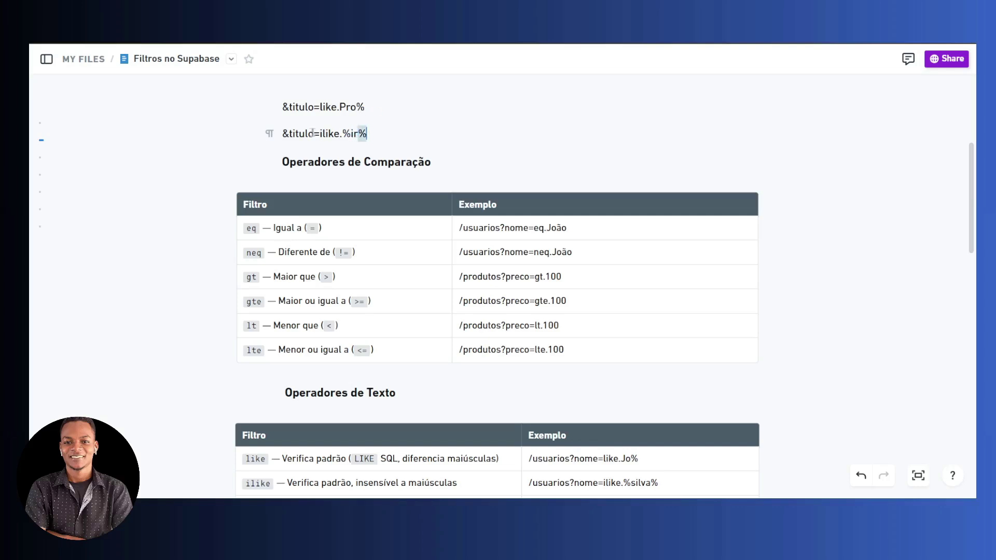
triple_click(313, 133)
key(ctrl+c)
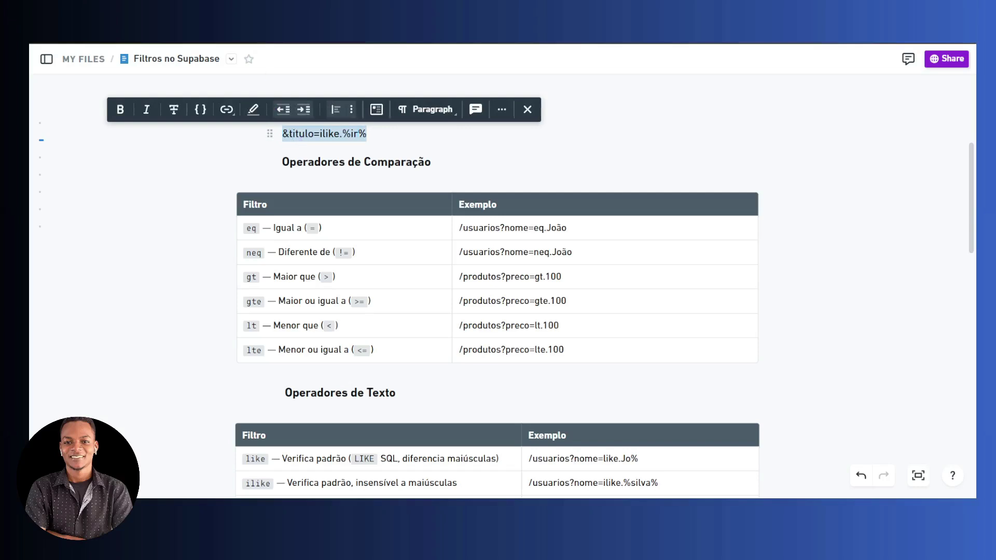
- Switch to Bubble and replace the like filter in the aula de filtros URL with the copied &titulo=ilike.%ir%
key(alt+Tab)
click(724, 216)
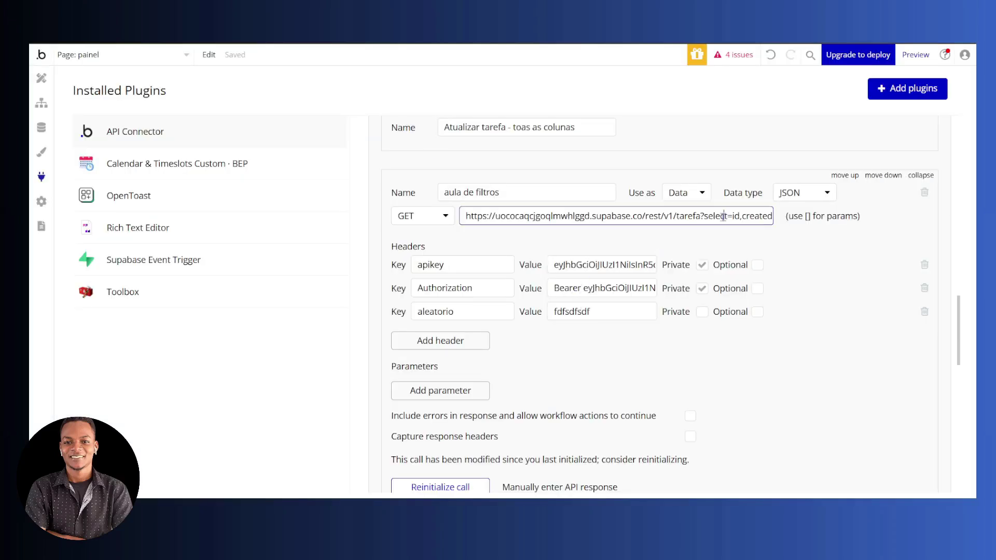
key(Right)
key(Right)
key(Right)
key(Right)
key(Right)
key(Right)
key(Right)
key(Right)
key(Right)
key(Right)
key(Right)
key(Right)
key(Right)
key(Right)
key(Right)
key(Right)
key(Right)
key(Right)
key(Right)
key(Right)
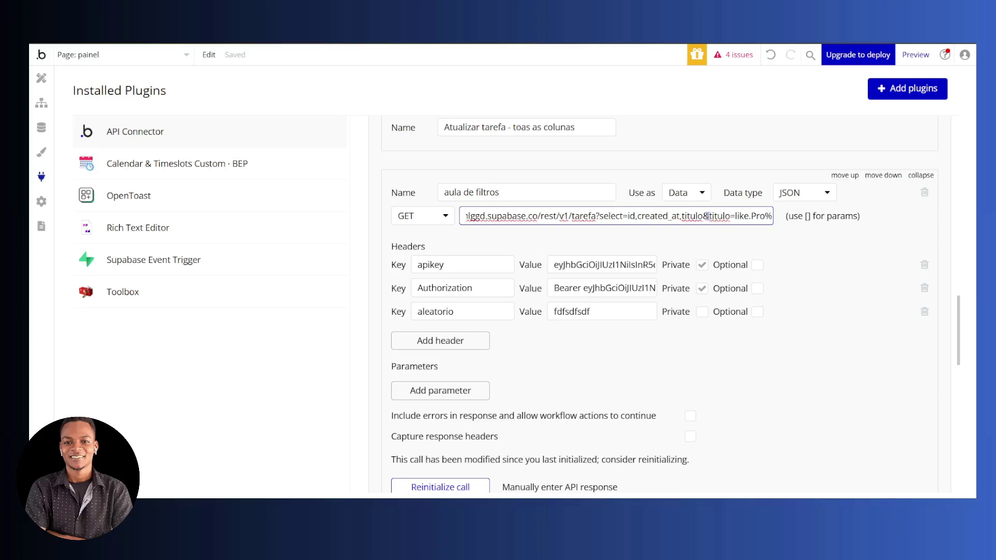
drag(704, 216, 786, 212)
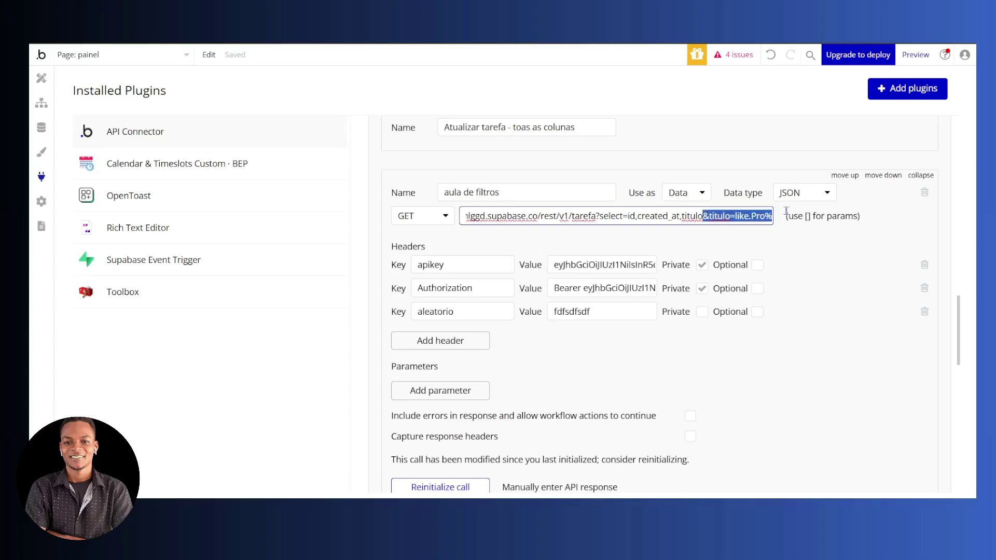
key(ctrl+v)
- Reinitialize the aula de filtros call, examine the raw data returned for the ilike.%ir% filter, and cancel without saving
click(454, 430)
scroll(454, 429, down, 1)
click(456, 425)
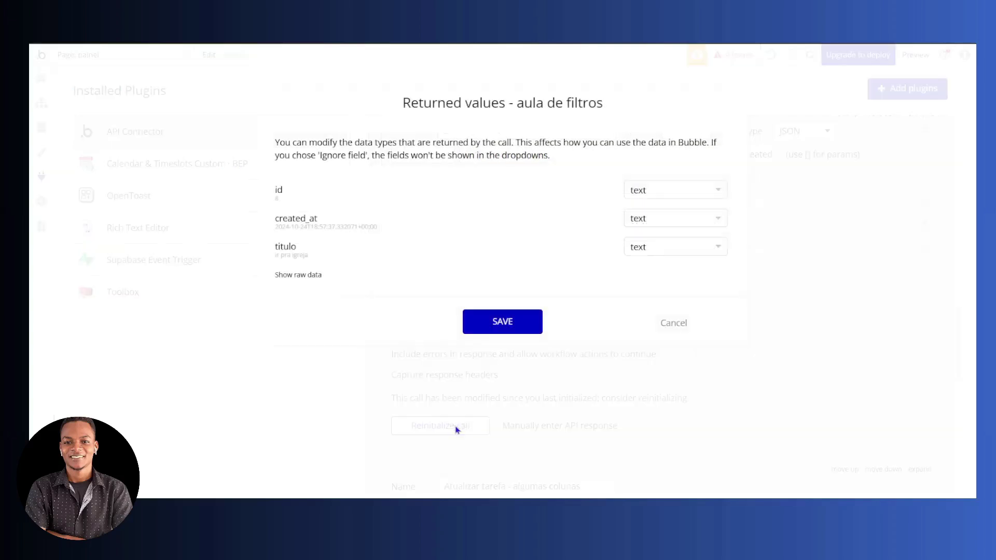
click(311, 276)
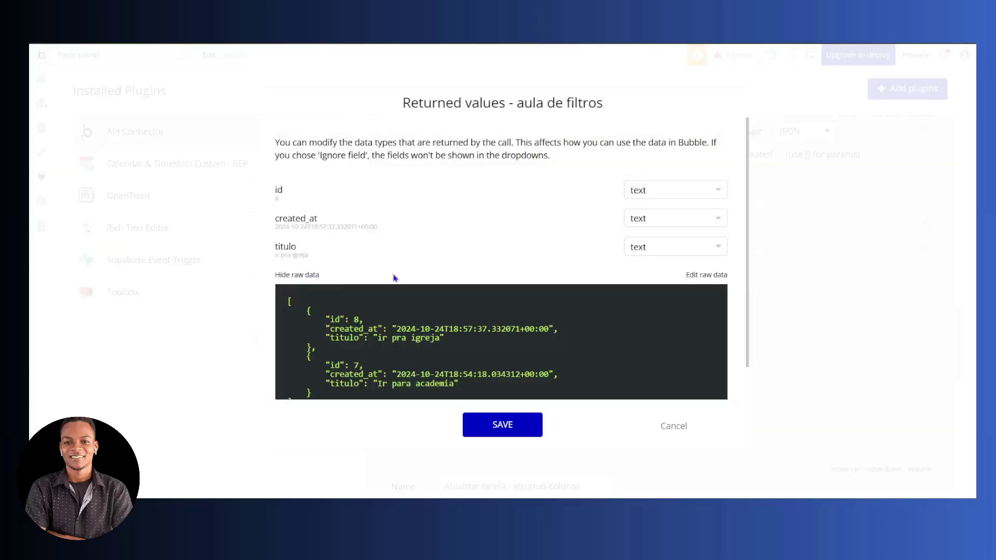
scroll(405, 279, down, 1)
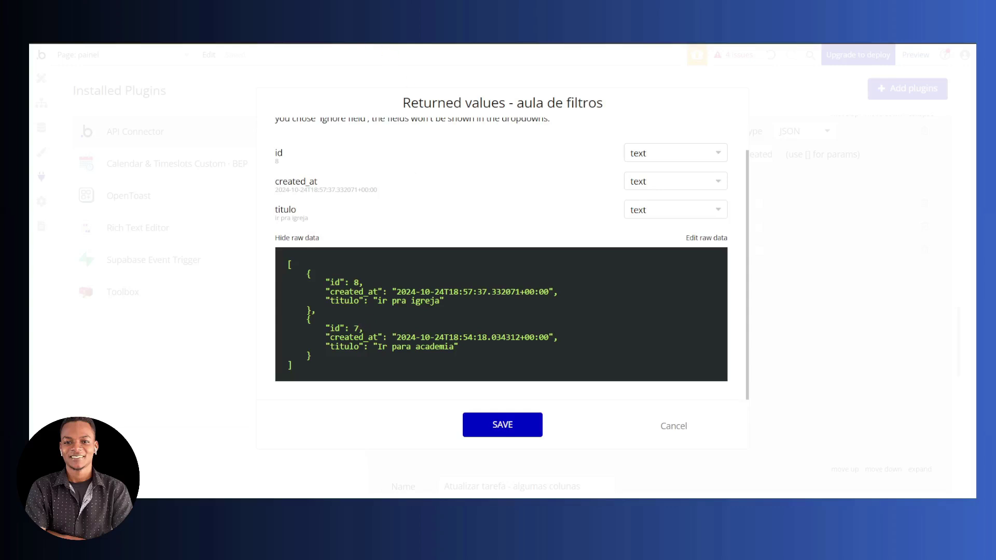
click(671, 427)
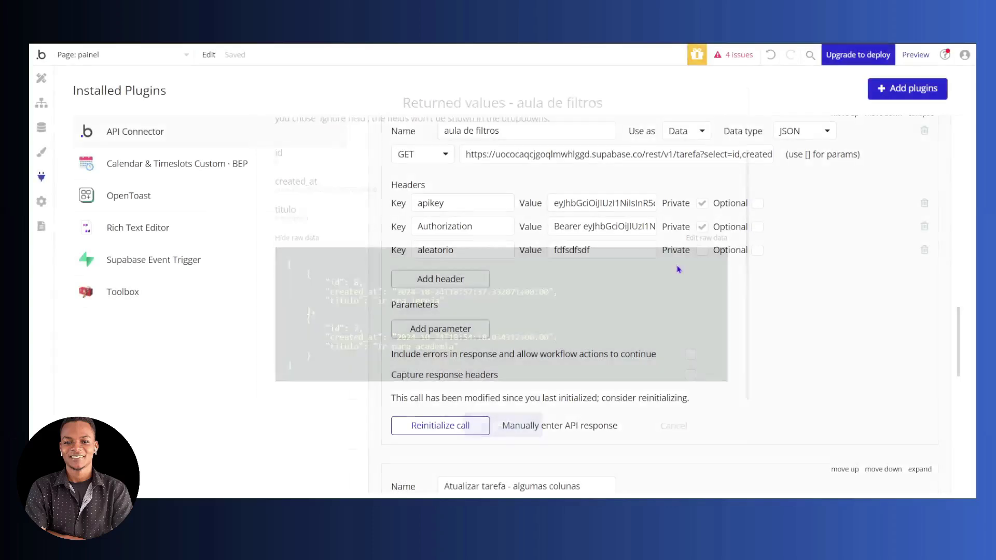
- Extend the ilike pattern at the end of the aula de filtros URL to %ir para%
click(729, 159)
key(Right)
key(Right)
key(Right)
key(Right)
key(Right)
key(Right)
key(Right)
key(Right)
key(Right)
key(Right)
key(Right)
key(Right)
key(Right)
key(Right)
key(Right)
key(Right)
key(Right)
key(Right)
key(Right)
key(Right)
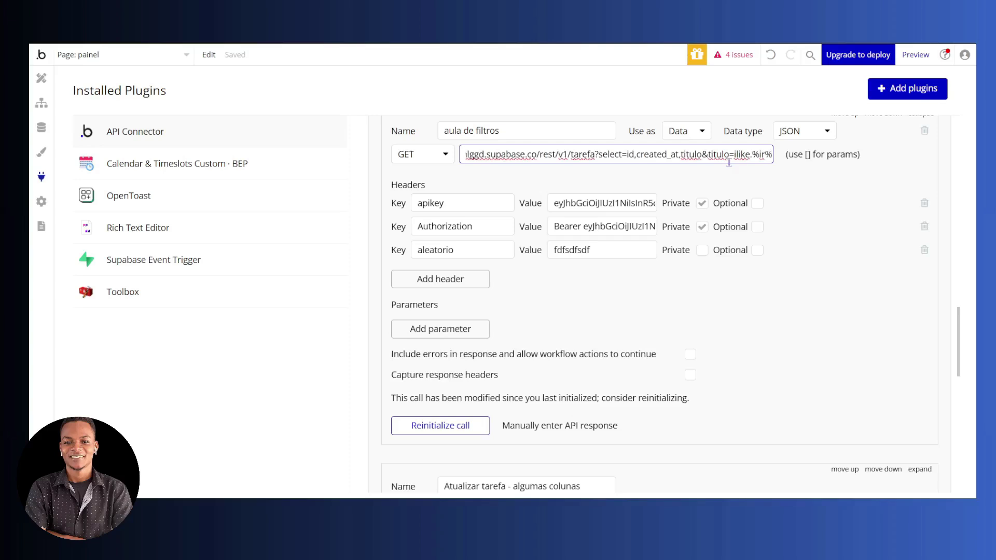
text(para)
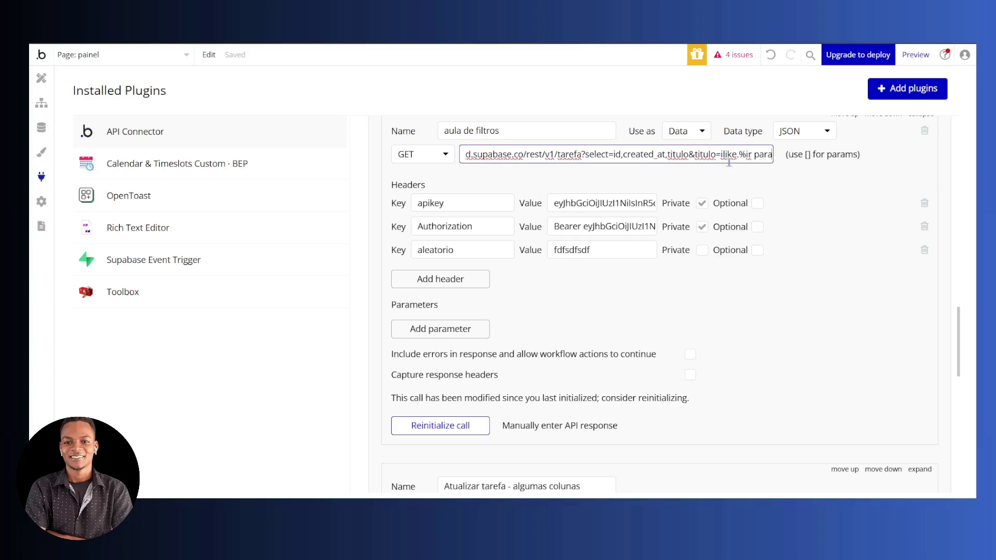
text(%)
- Reinitialize the call with the %ir para% pattern, examine the raw titulo data, and cancel the returned values
click(450, 426)
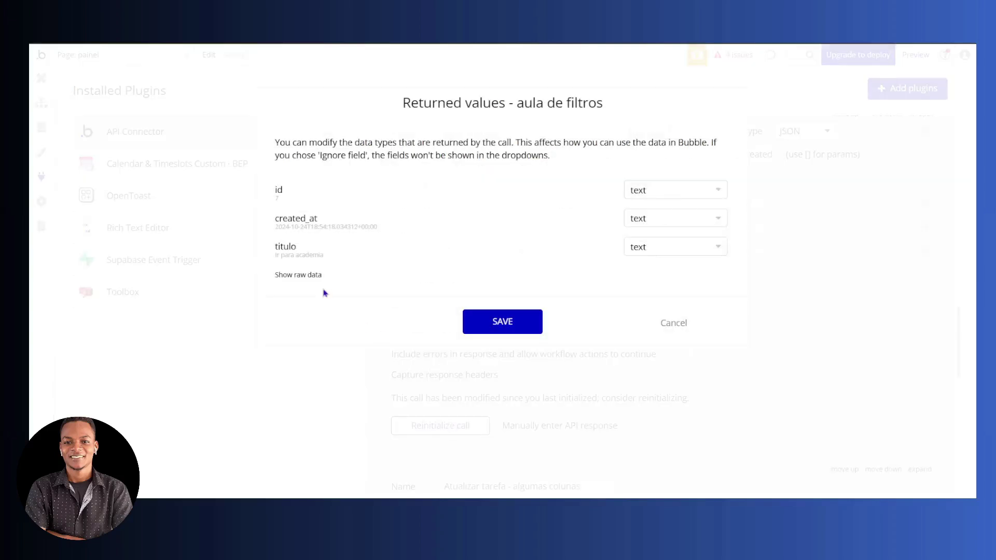
click(299, 275)
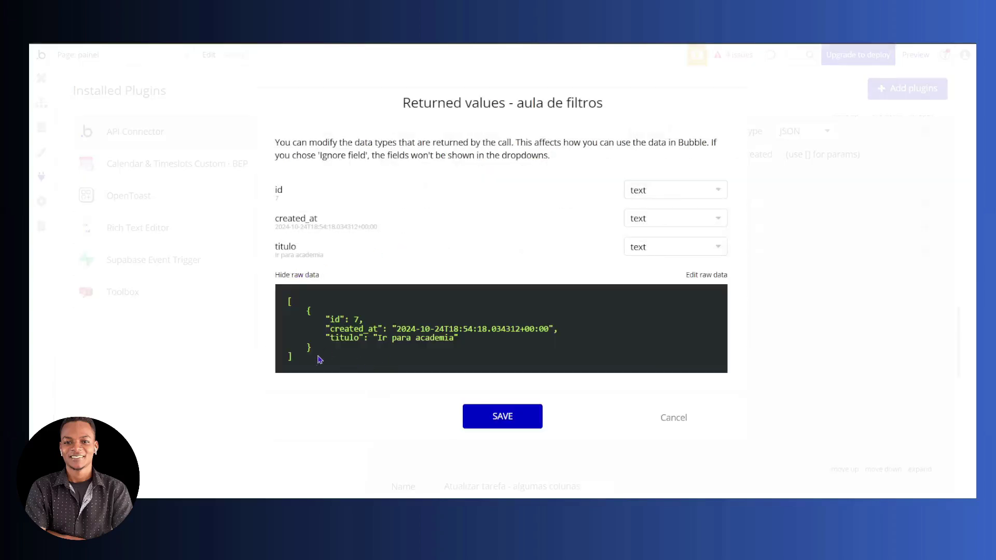
drag(391, 338, 412, 339)
click(671, 418)
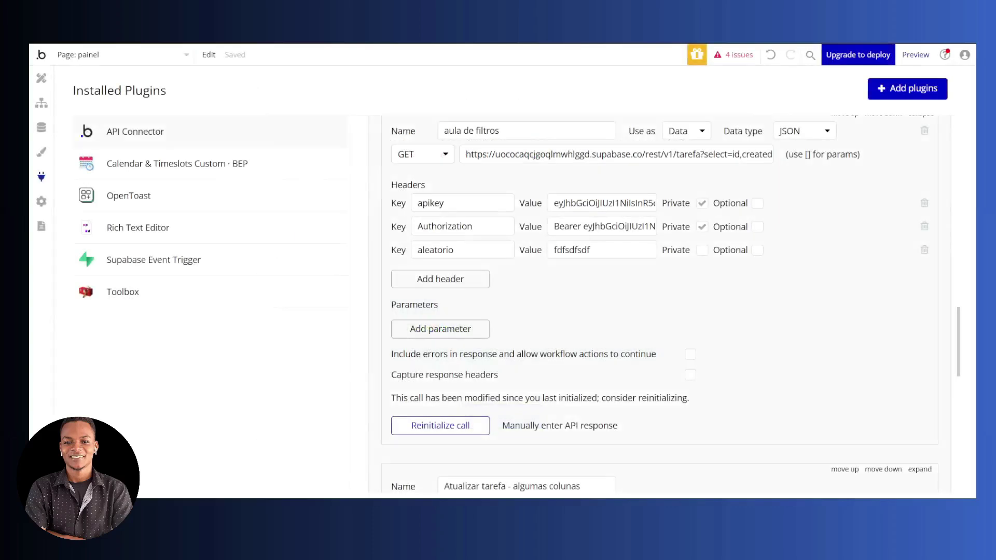
- In the Filtros no Supabase document, add the line &titulo=fts.gravar aula below the ilike filter and copy it
key(alt+Tab)
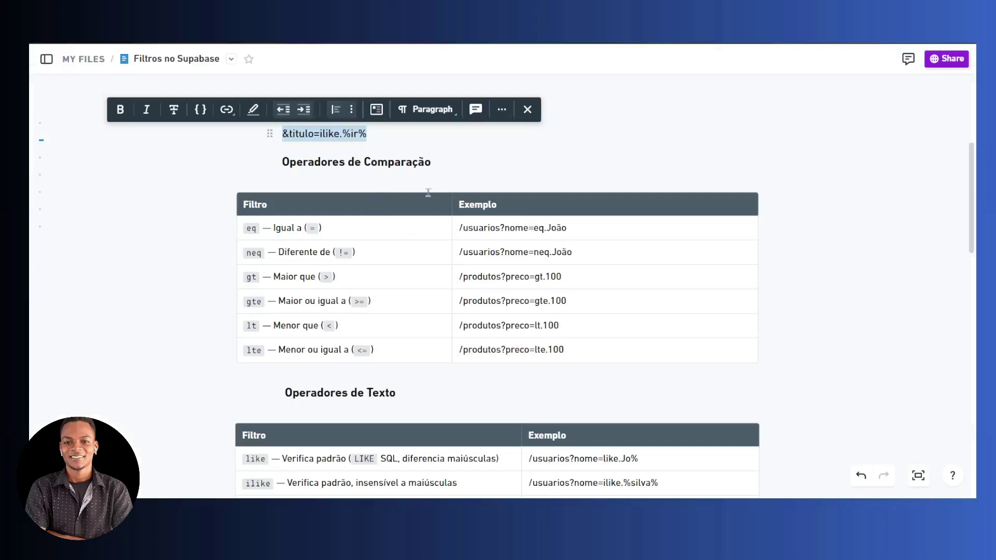
scroll(482, 337, down, 4)
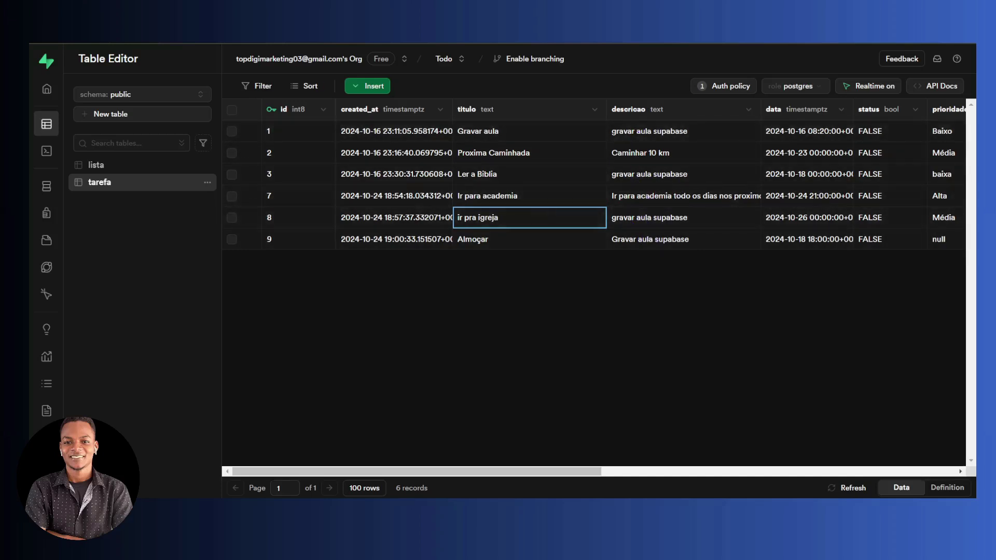
key(alt+Tab)
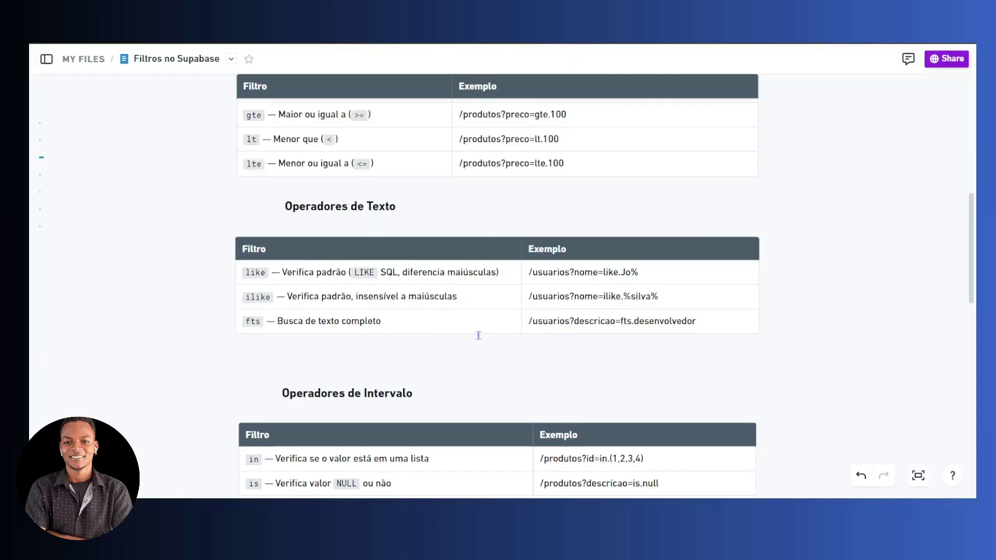
scroll(487, 326, up, 5)
scroll(487, 321, up, 1)
click(444, 274)
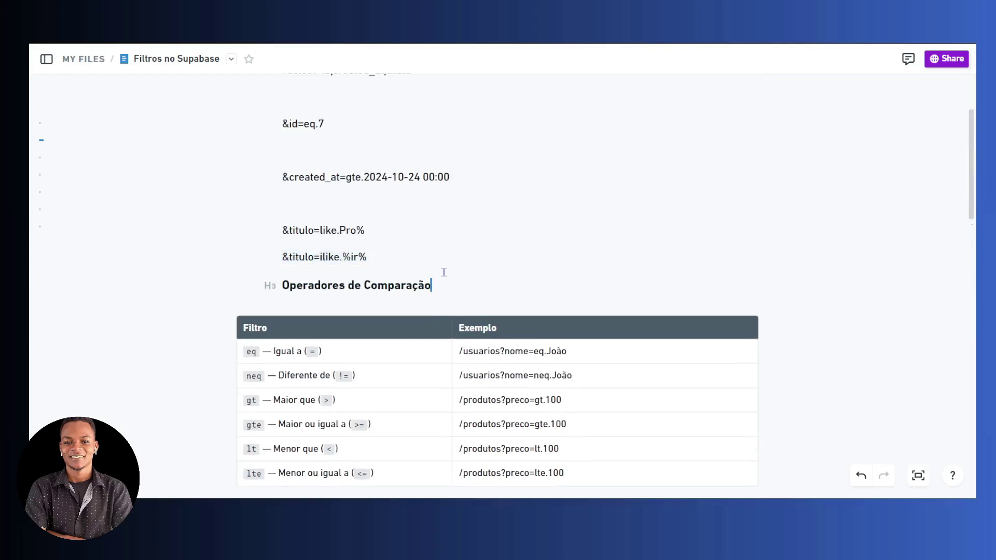
click(423, 257)
key(Return)
text(&)
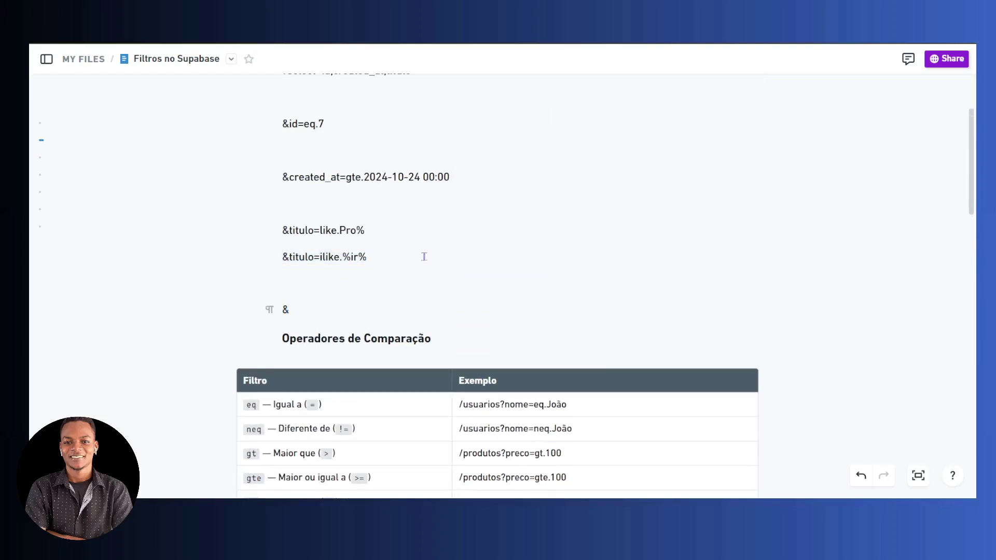
text(titulo)
text(=fts.gravar aula)
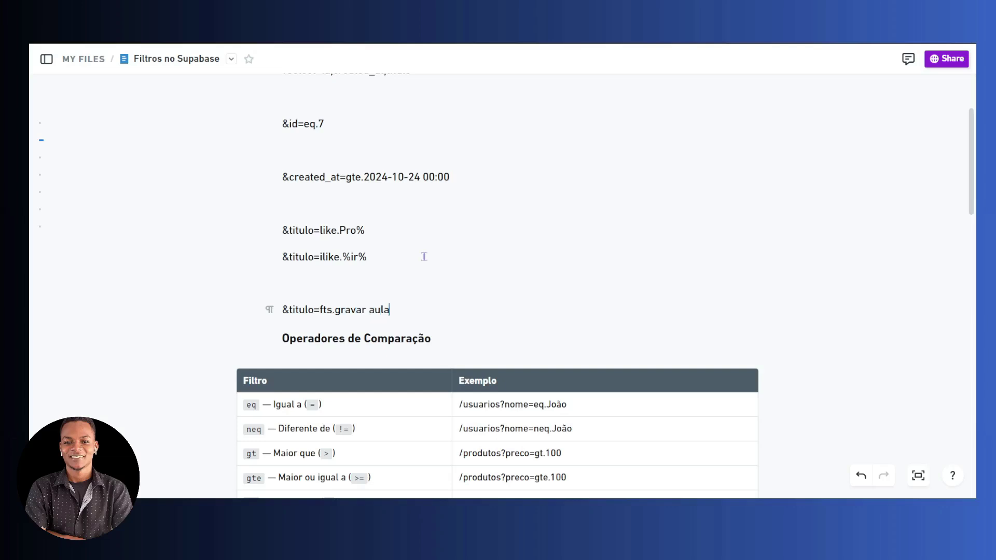
drag(390, 310, 282, 310)
key(ctrl+c)
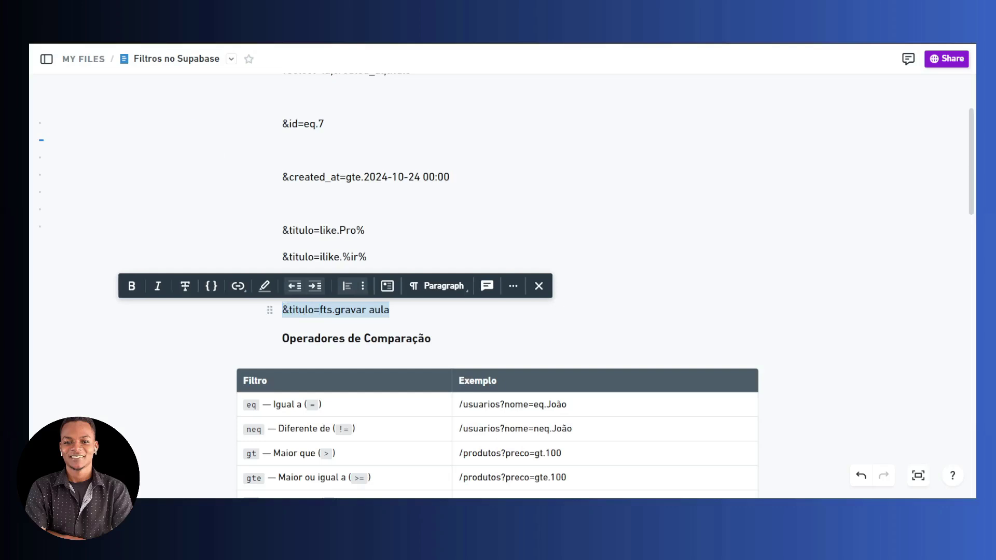
- In Bubble, replace the ilike filter in the aula de filtros URL with &titulo=fts.gravar aula and try reinitializing the call
key(alt+Tab)
click(714, 155)
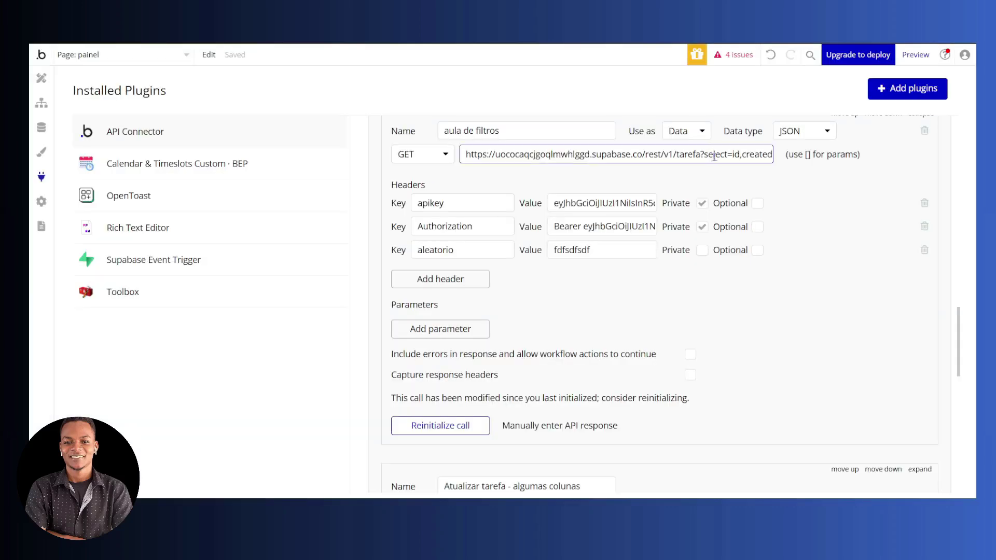
key(Right)
key(Right)
key(Right)
key(Right)
key(Right)
key(Right)
key(Right)
key(Right)
key(Right)
key(Right)
key(Right)
key(Right)
key(Right)
key(Right)
key(Right)
key(Right)
key(Right)
key(Right)
key(Right)
key(Right)
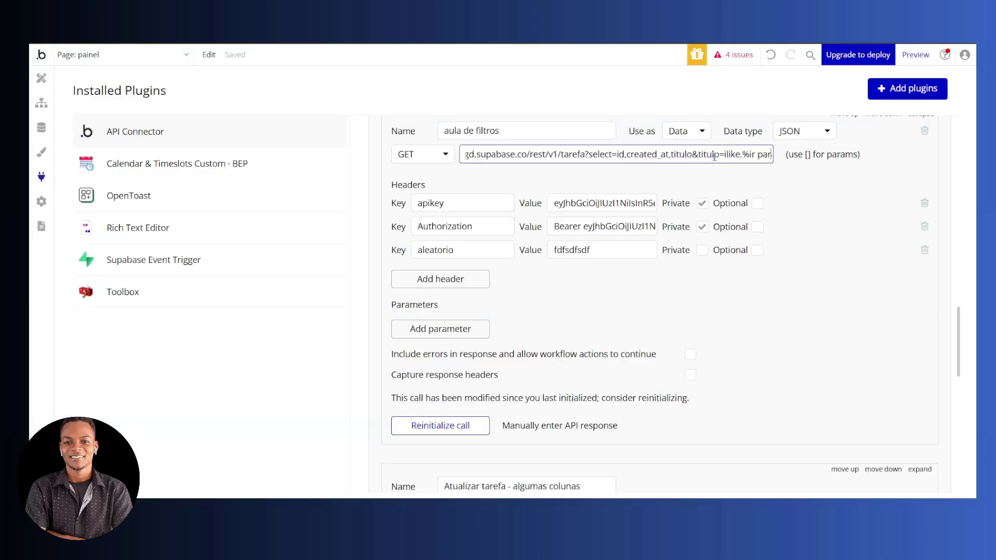
click(695, 154)
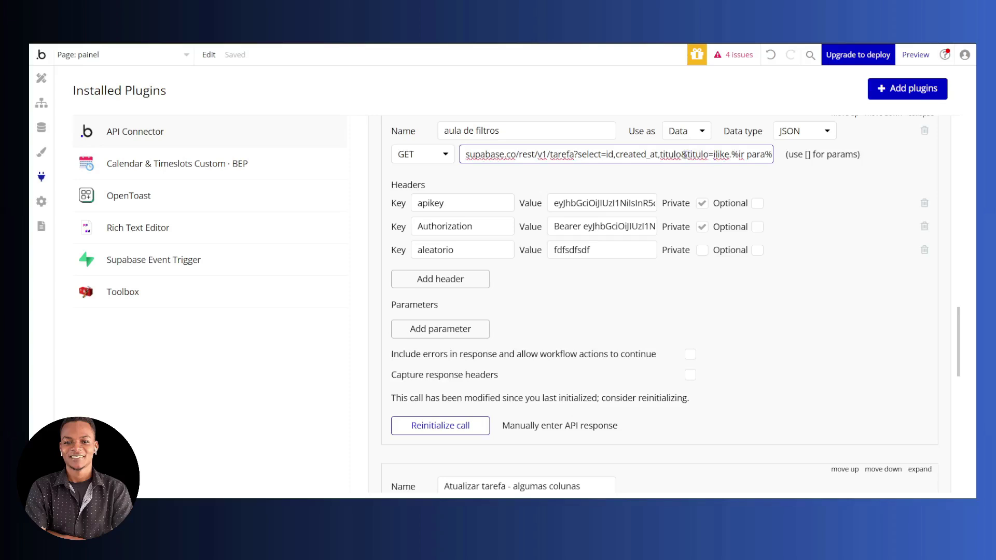
drag(681, 155, 782, 152)
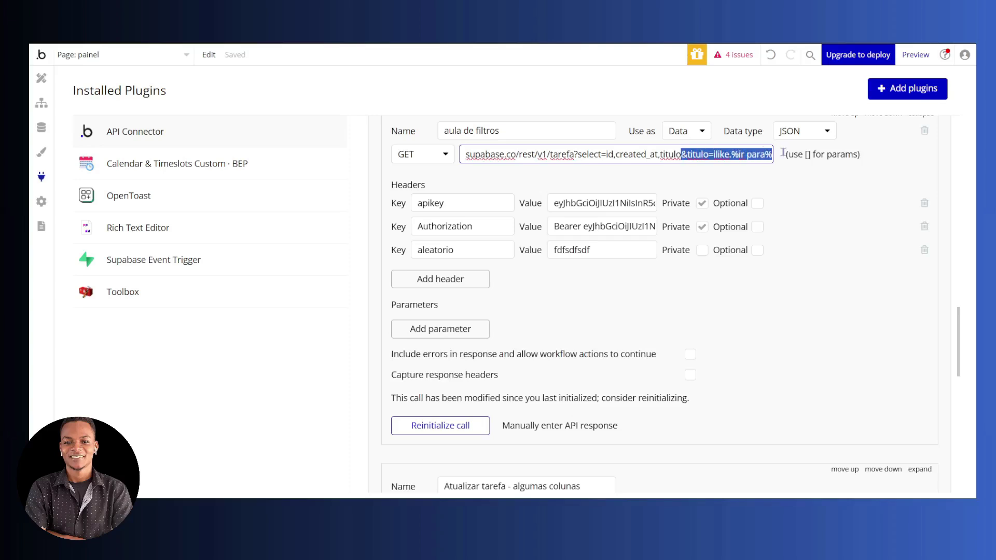
key(ctrl+v)
click(486, 422)
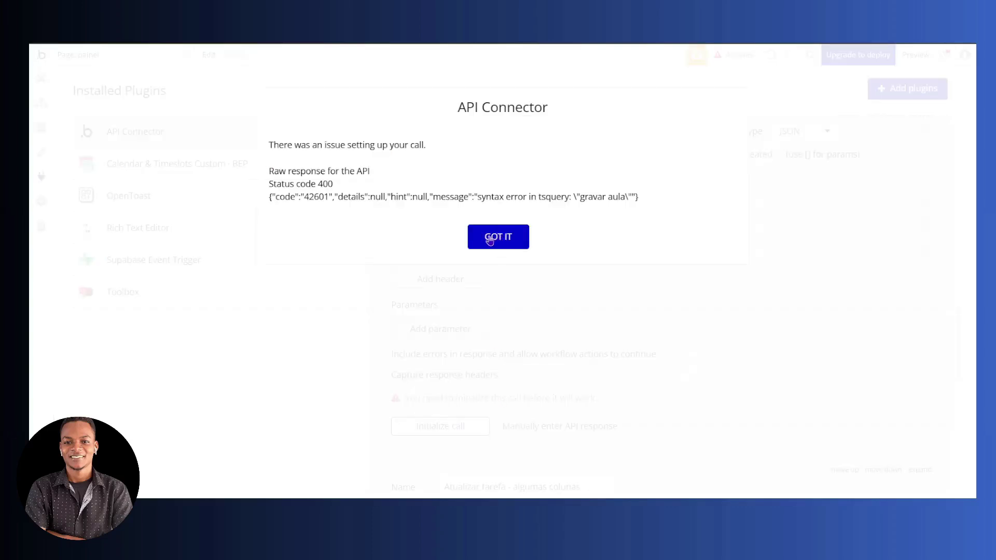
click(490, 238)
- Replace the space in the URL's fts search text with a percent sign so it reads gravar%aula
scroll(735, 178, up, 1)
click(741, 216)
text(_at,titulo&titulo=fts.gravar aula)
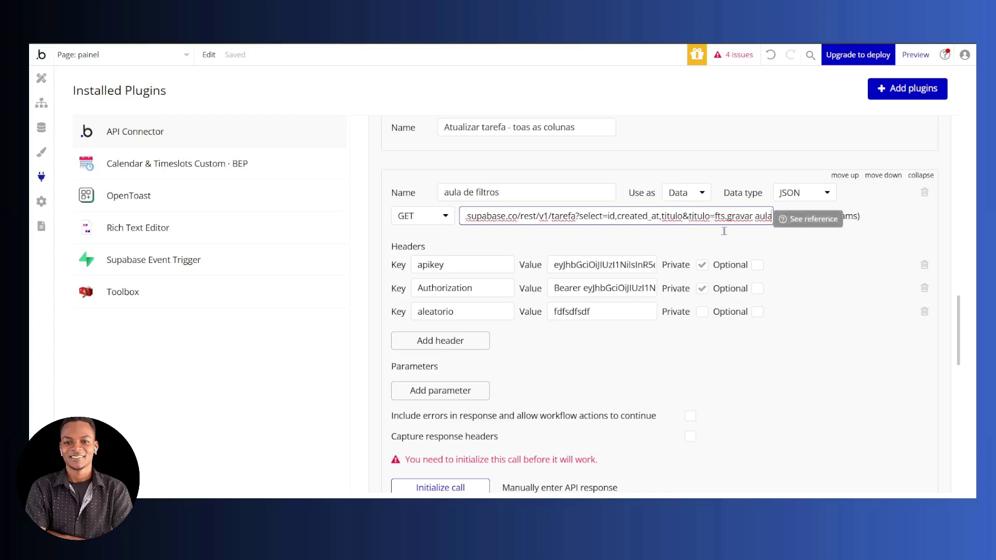
key(BackSpace)
text(%)
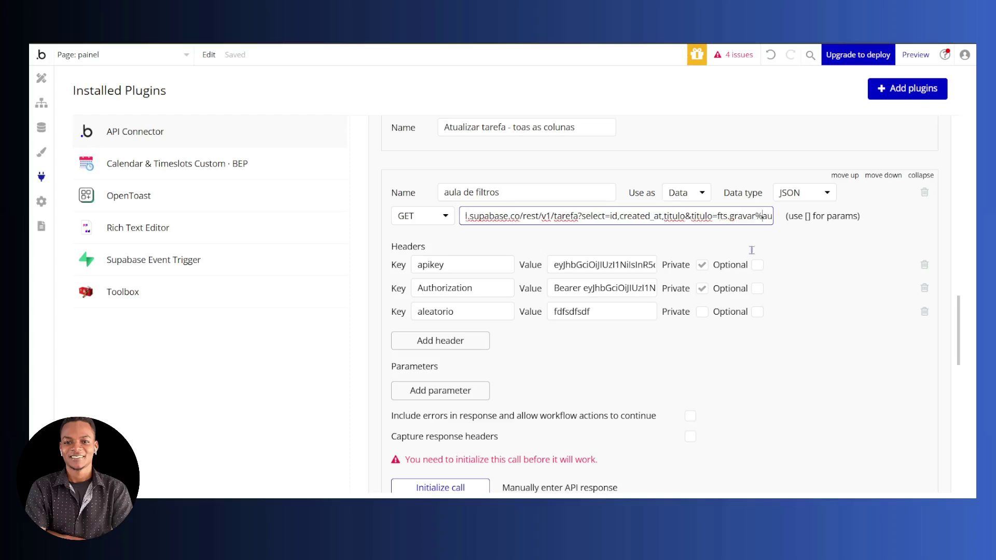
click(719, 357)
- Initialize the aula de filtros call, inspect its raw data, and save the returned values
click(441, 488)
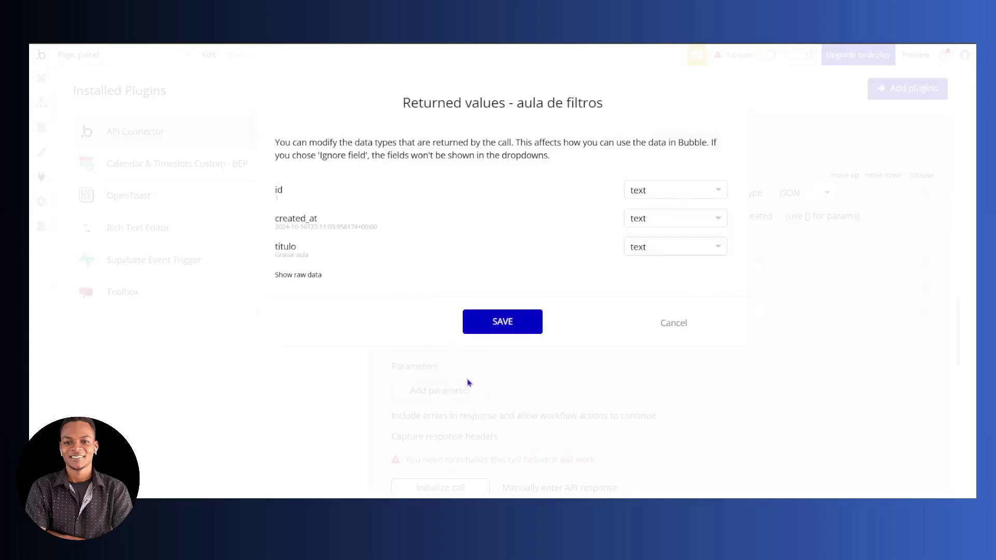
click(304, 276)
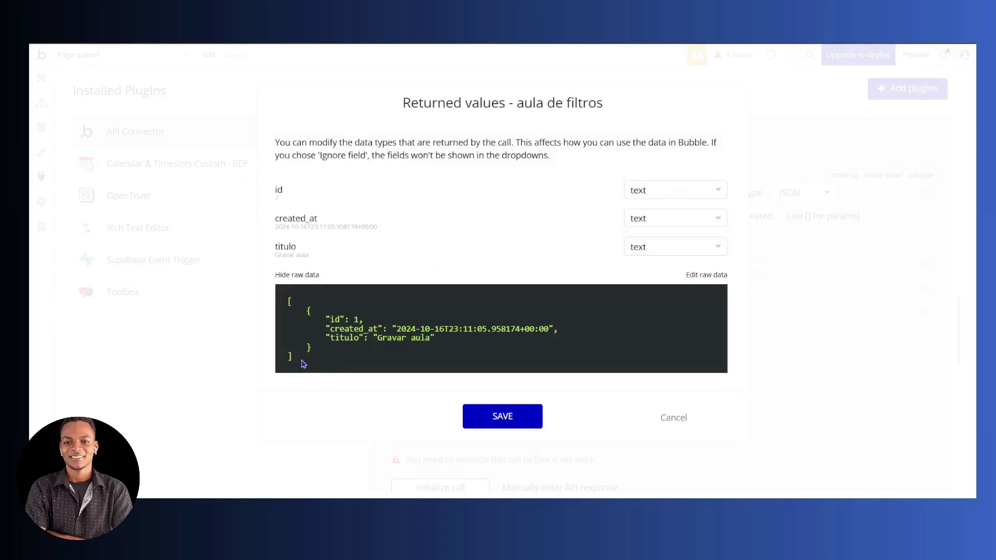
click(493, 423)
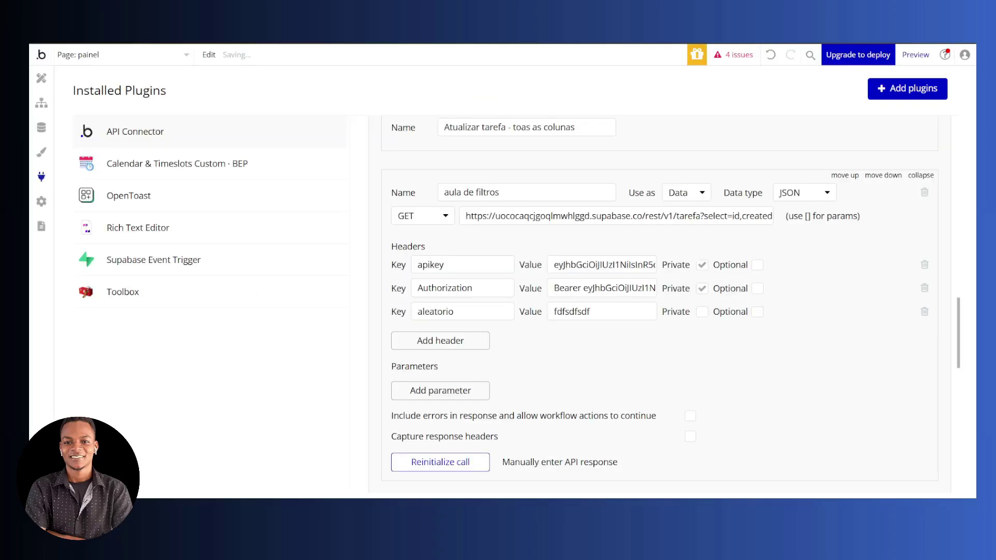
- Change the column filtered by fts in the aula de filtros URL from titulo to descricao
scroll(659, 301, down, 1)
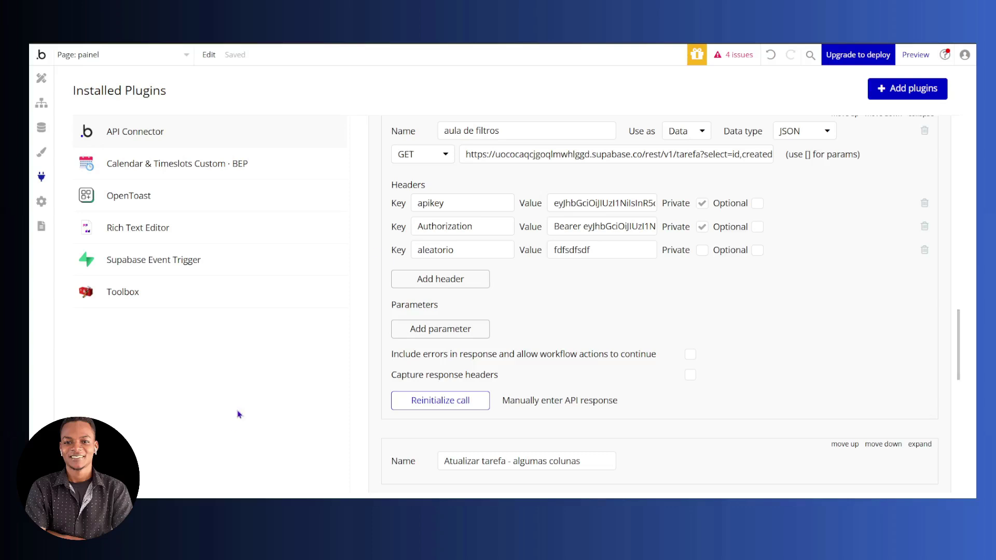
click(411, 48)
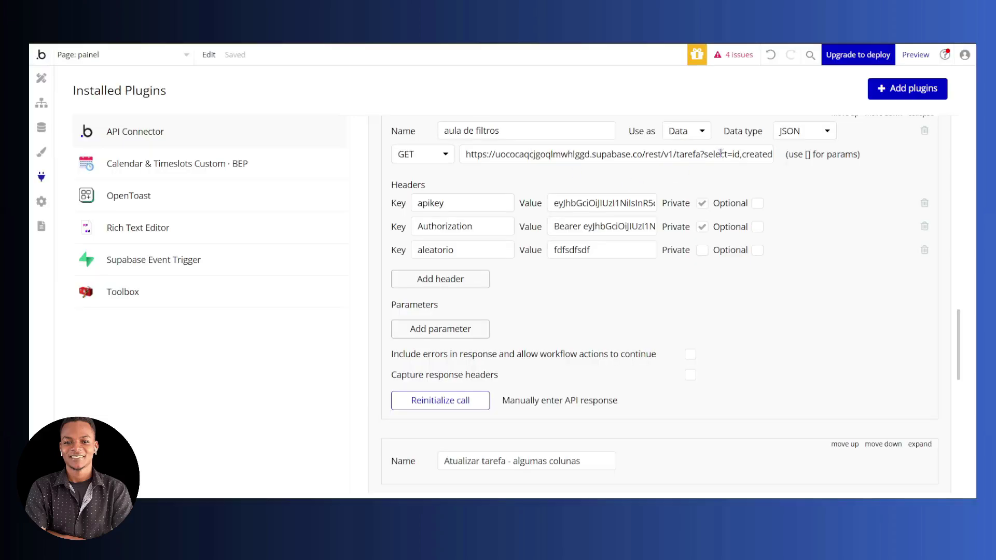
click(721, 153)
key(Right)
key(Right)
key(Right)
key(Right)
key(Right)
key(Right)
key(Right)
key(Right)
key(Right)
key(Right)
key(Right)
key(Right)
key(Right)
key(Right)
key(Right)
key(Right)
key(Right)
key(Right)
key(Right)
key(Right)
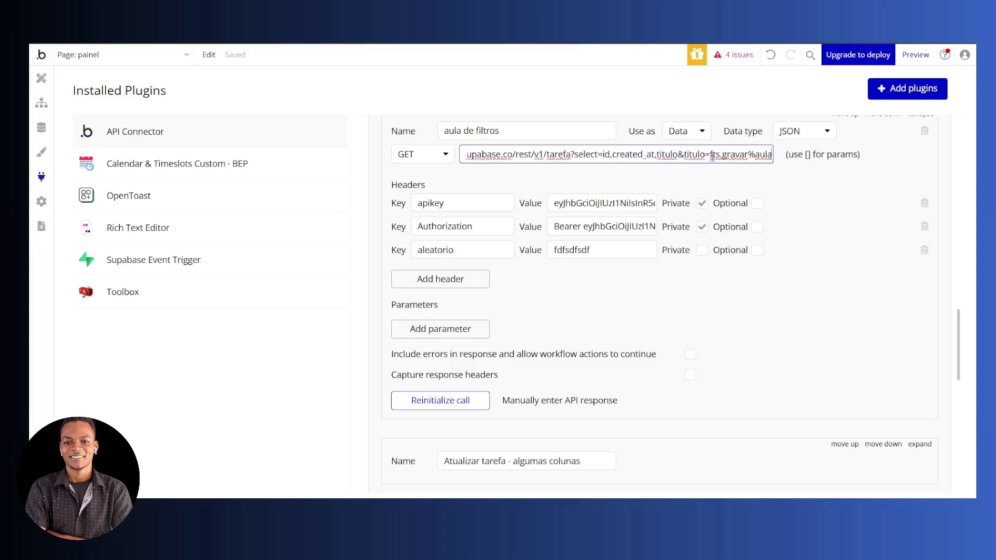
click(706, 154)
key(BackSpace)
key(BackSpace)
key(BackSpace)
key(BackSpace)
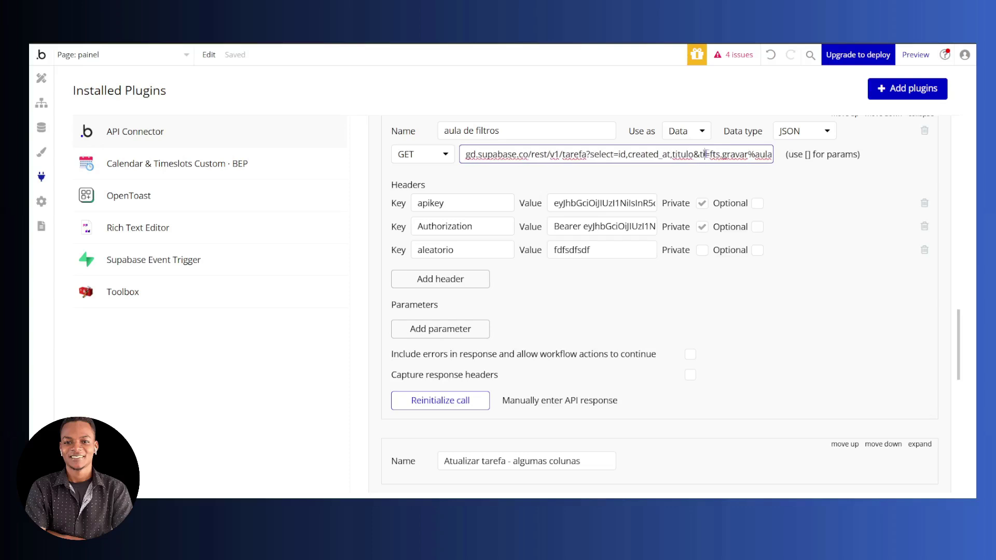
key(BackSpace)
key(BackSpace)
text(descric)
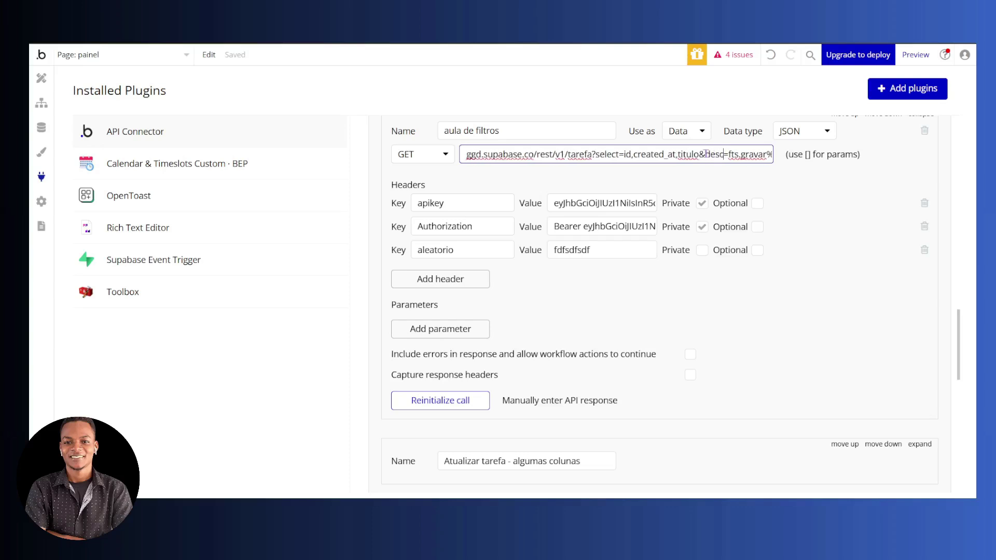
text(ao)
click(697, 267)
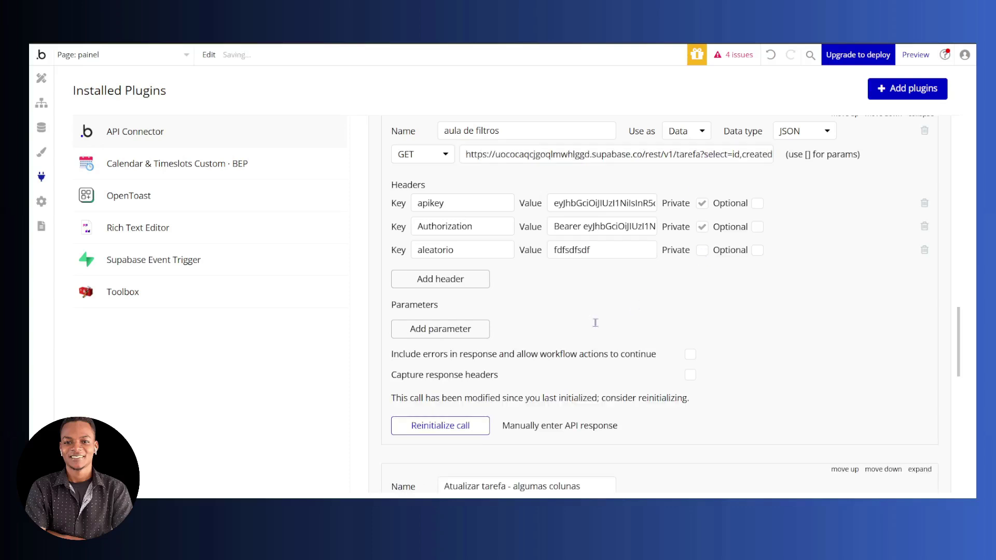
- Reinitialize the aula de filtros call, inspect the titulo values in its raw data, and save the returned values
click(473, 426)
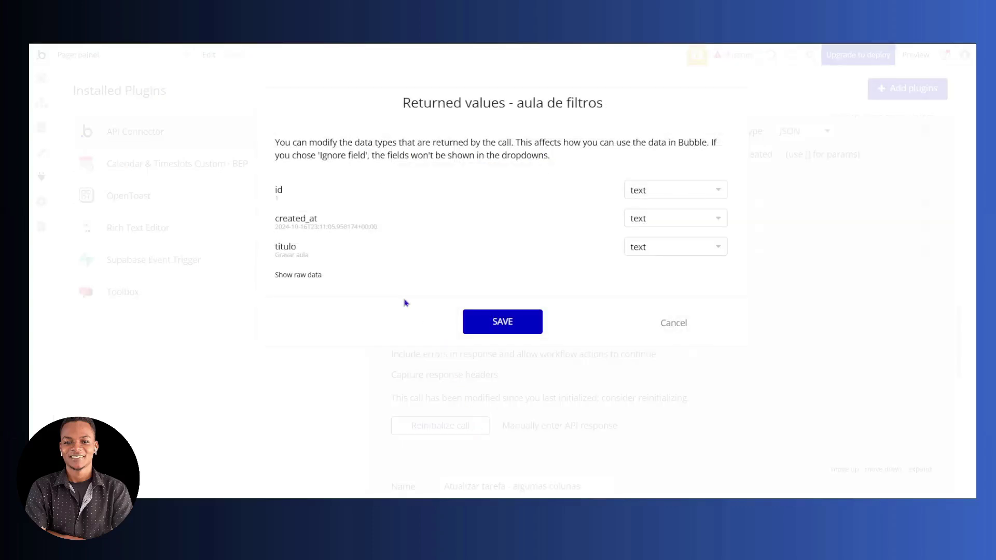
click(293, 275)
scroll(408, 308, down, 1)
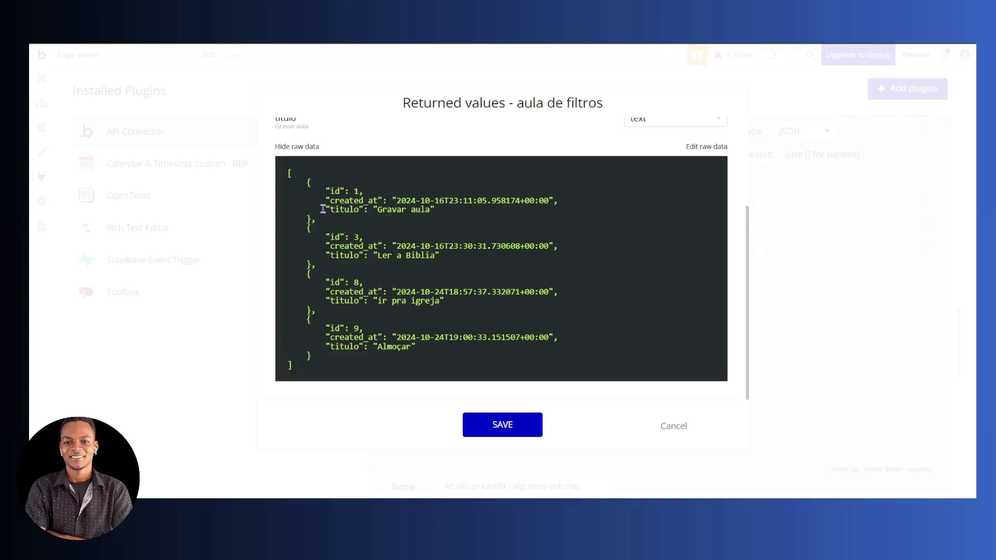
drag(340, 210, 384, 220)
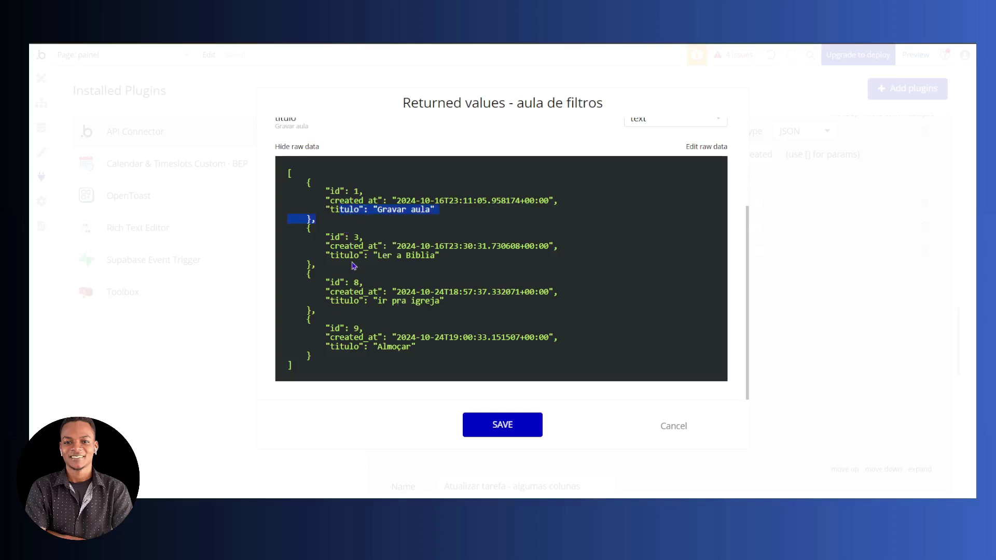
drag(364, 301, 364, 329)
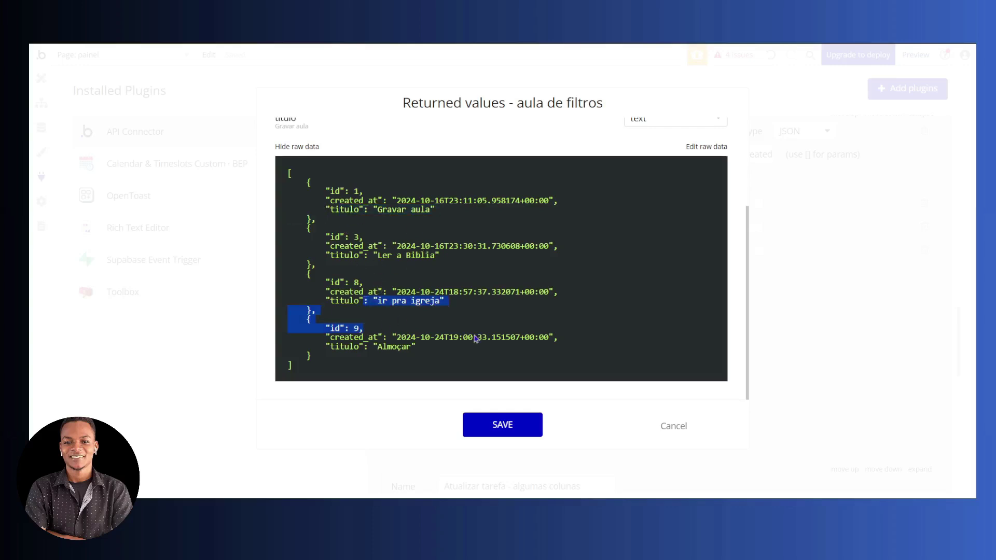
click(502, 425)
- Add descricao as the first column in the select list of the aula de filtros URL and reinitialize the call
click(728, 154)
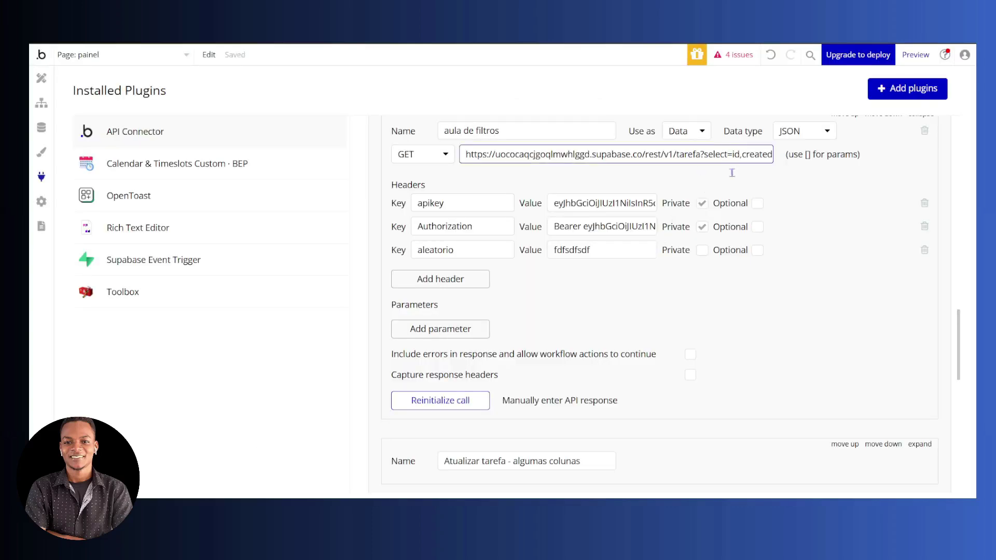
text(descricao,)
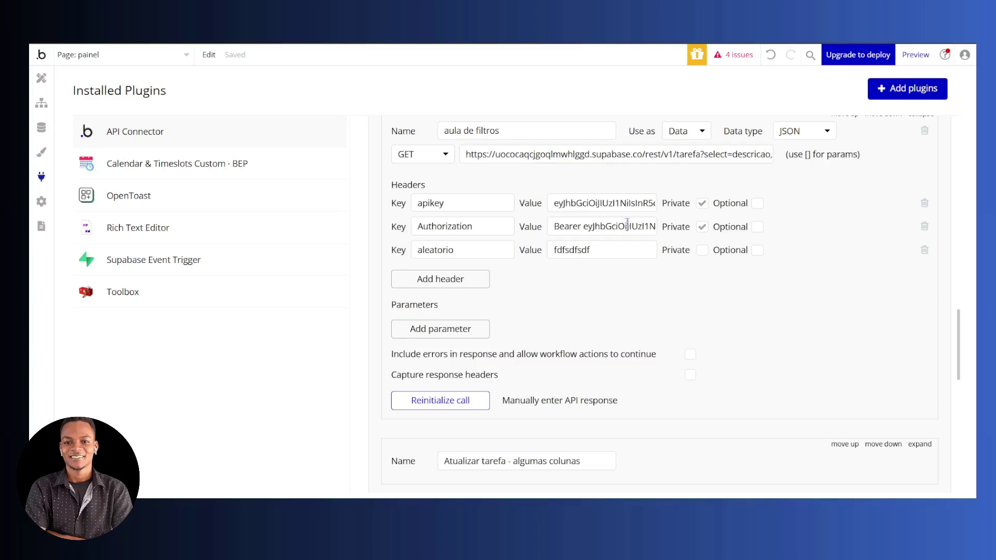
click(431, 423)
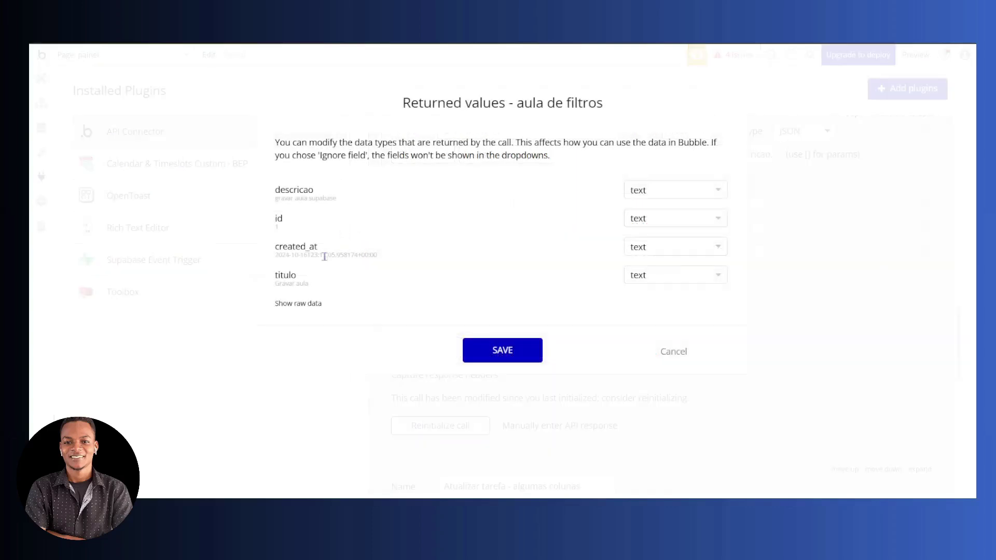
- Inspect the descricao values of the returned records in the raw data and save the returned values
click(313, 304)
scroll(366, 249, down, 4)
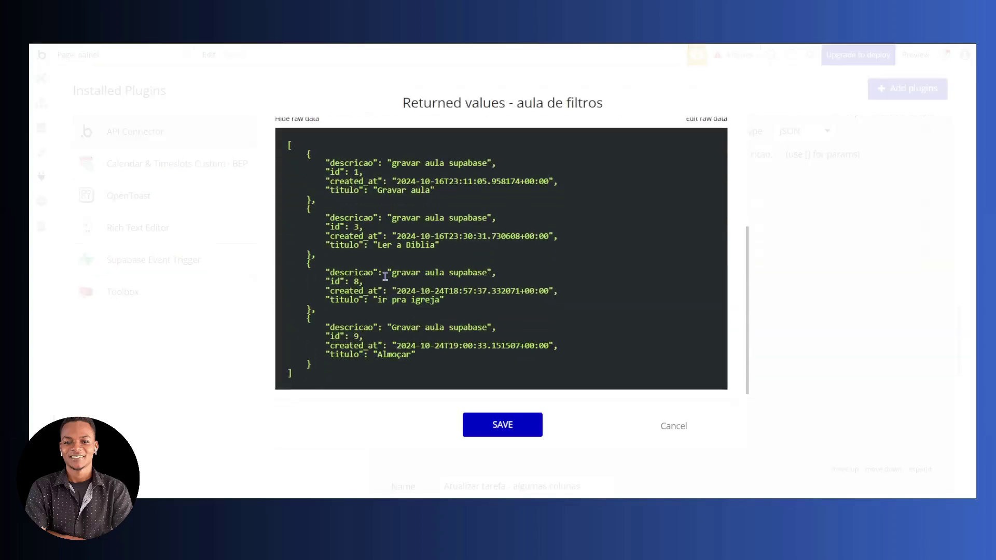
drag(392, 176, 389, 163)
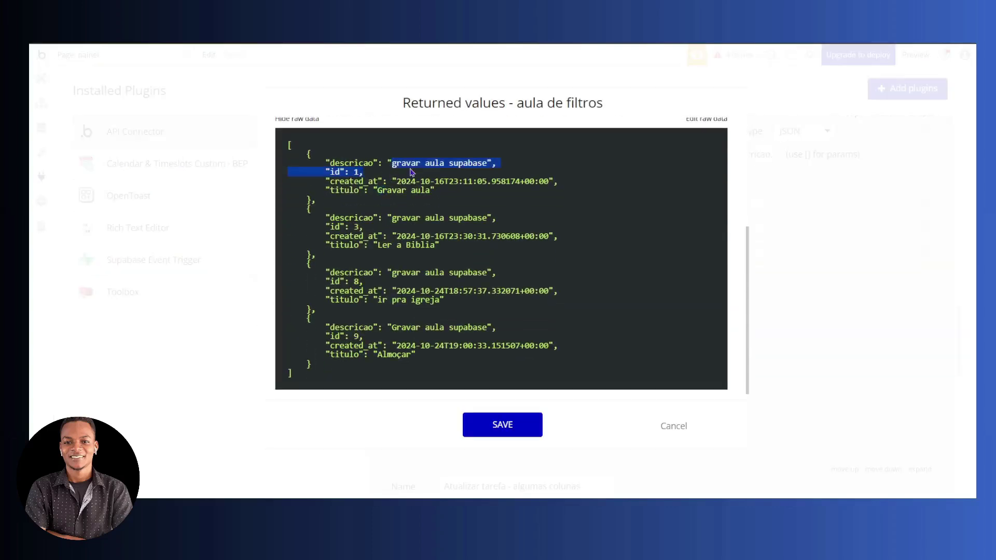
drag(398, 218, 407, 217)
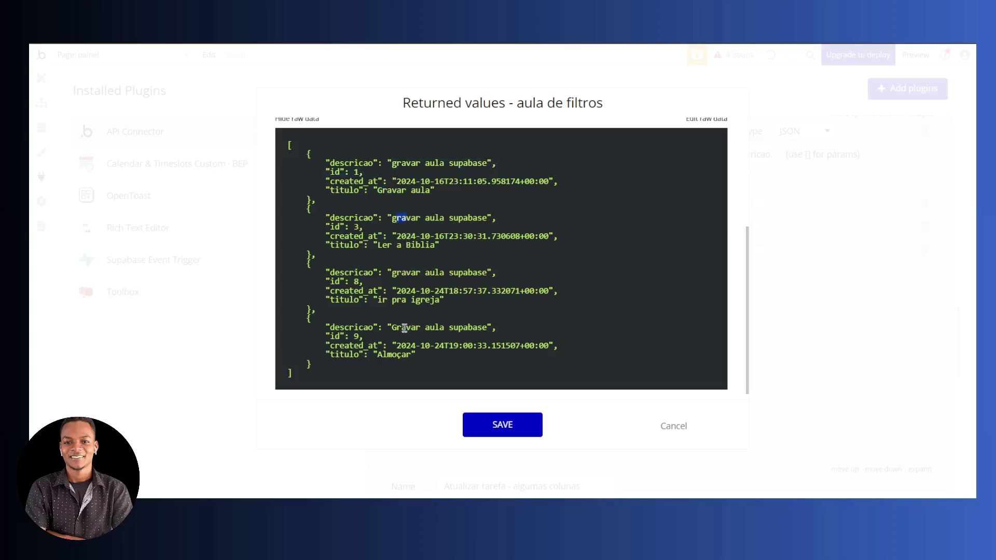
drag(373, 327, 411, 326)
click(486, 421)
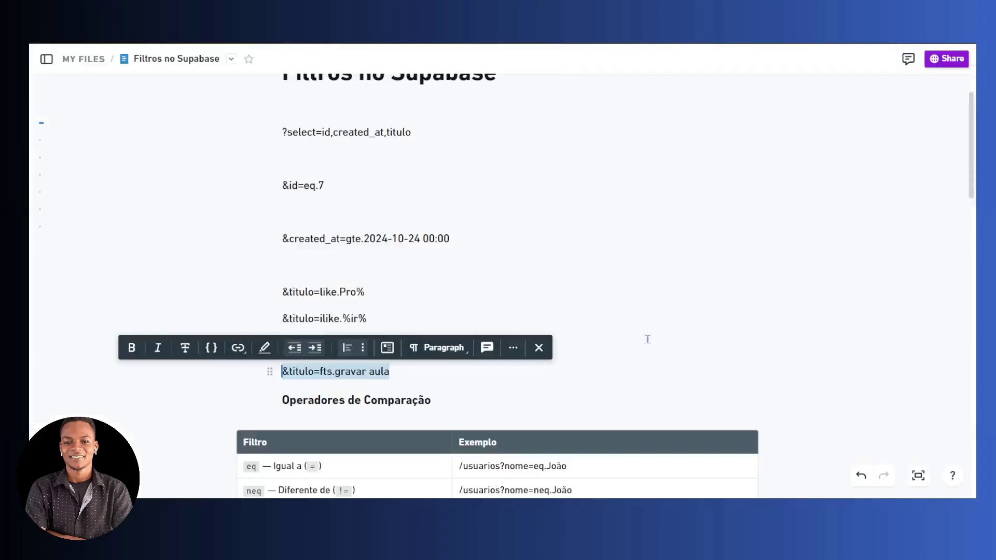
- Switch to the Filtros no Supabase document and examine its text, interval, array, and ordering operator tables
click(573, 263)
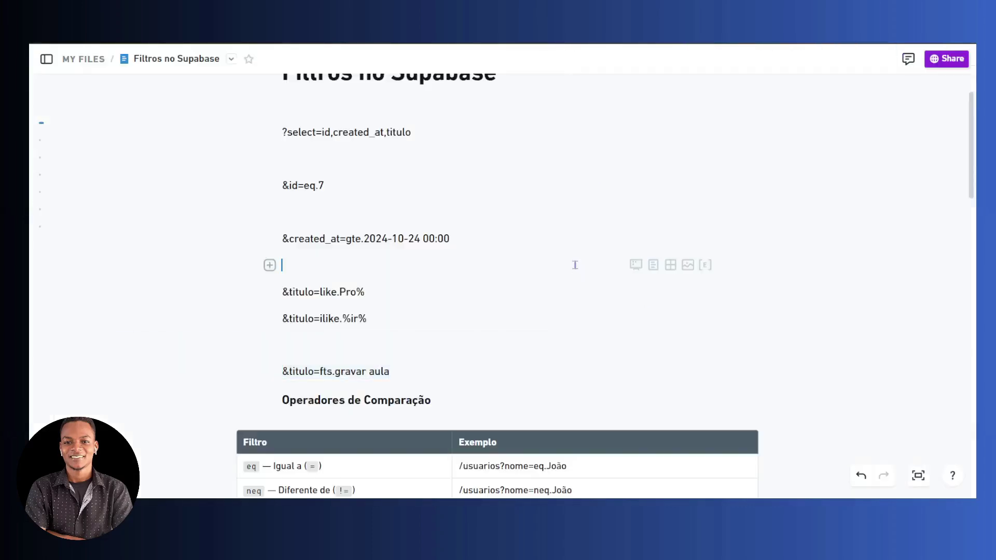
scroll(582, 270, up, 1)
scroll(575, 263, down, 3)
scroll(575, 264, down, 7)
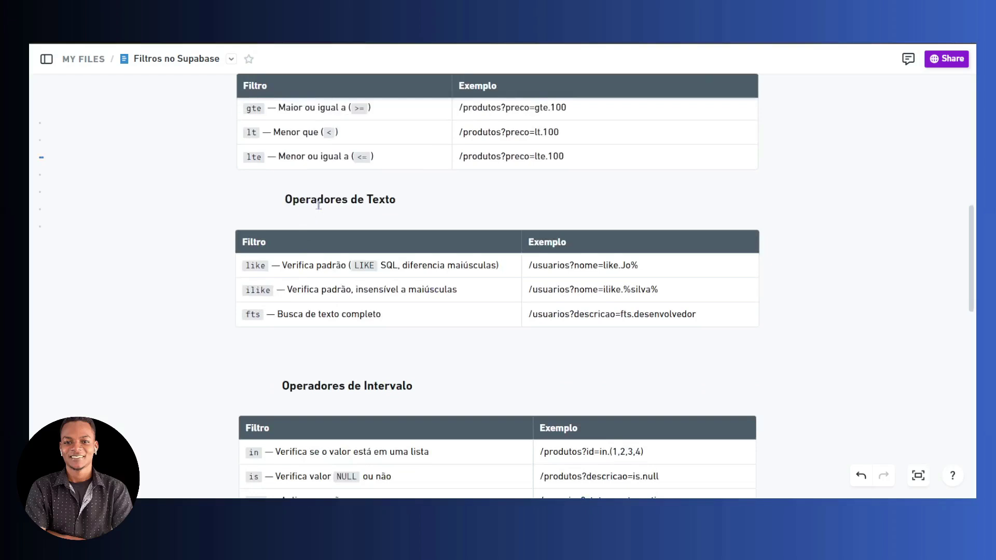
scroll(319, 204, down, 2)
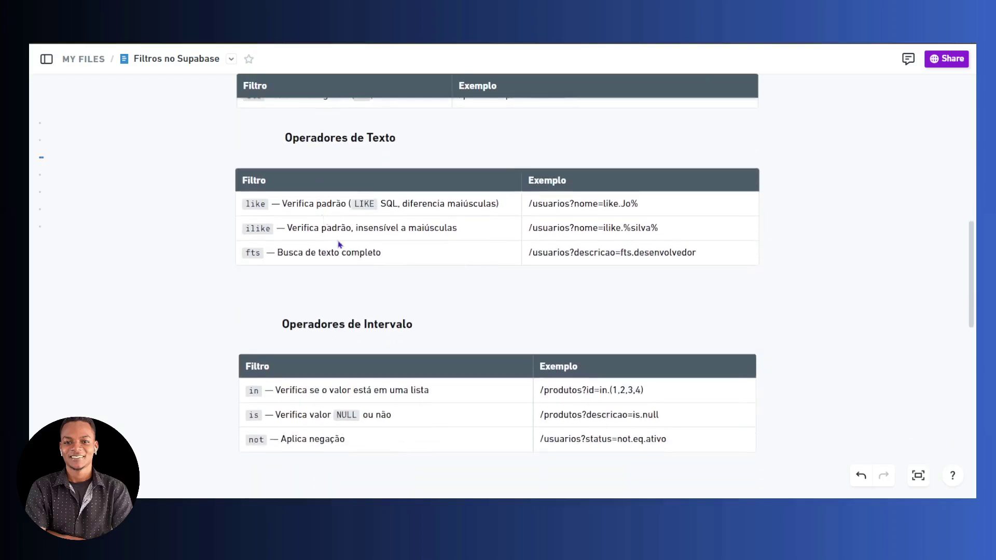
scroll(364, 324, down, 4)
scroll(342, 326, up, 2)
scroll(337, 327, down, 7)
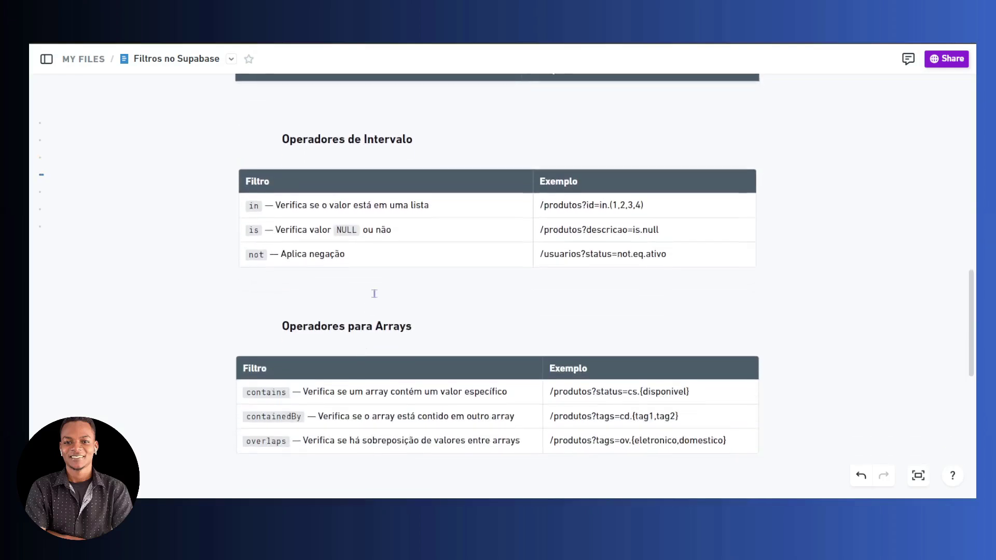
scroll(372, 325, up, 2)
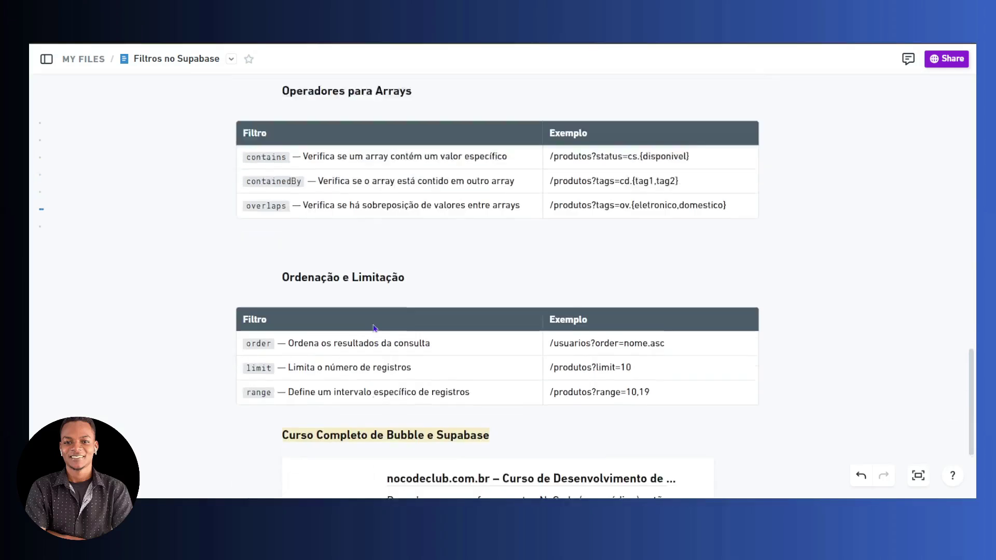
scroll(403, 404, up, 4)
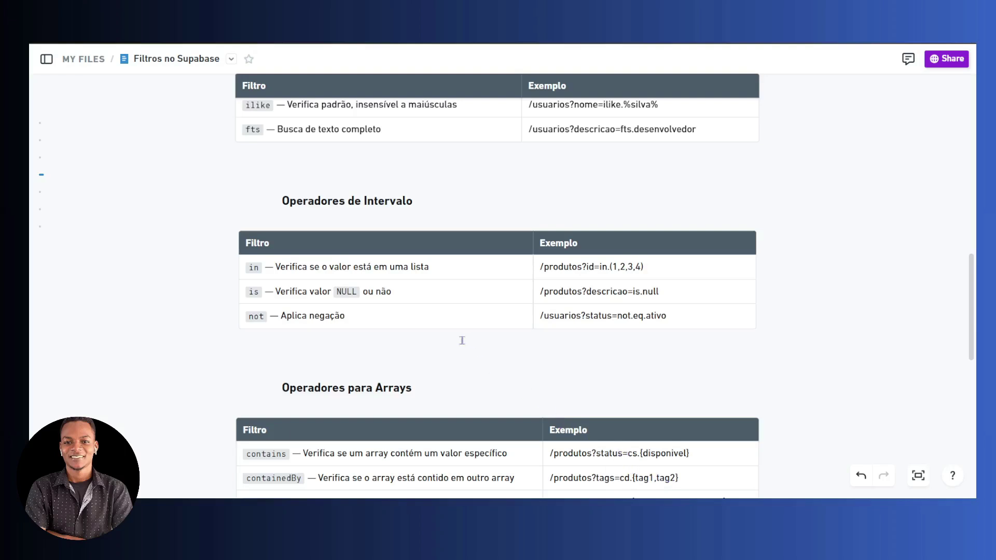
scroll(347, 315, up, 1)
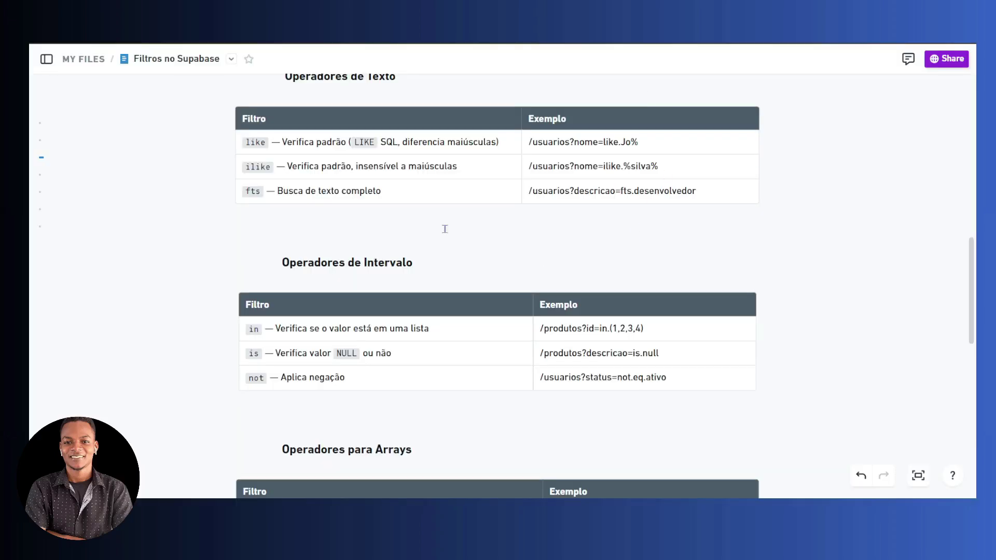
scroll(490, 221, up, 15)
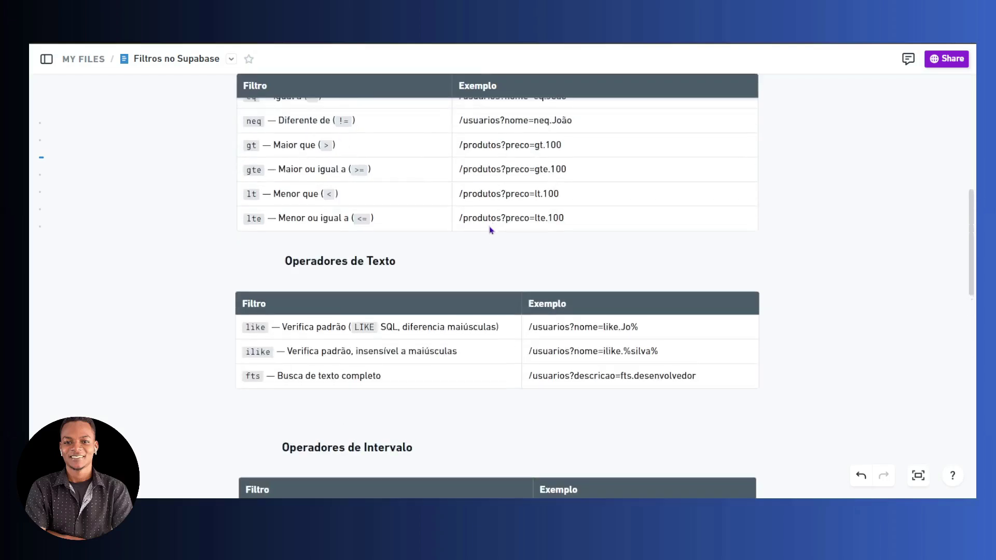
- Add the filter example &id=in.(8,9,17,90) on the line below &id=eq.7, checking the tarefa table in Supabase for record IDs
click(395, 270)
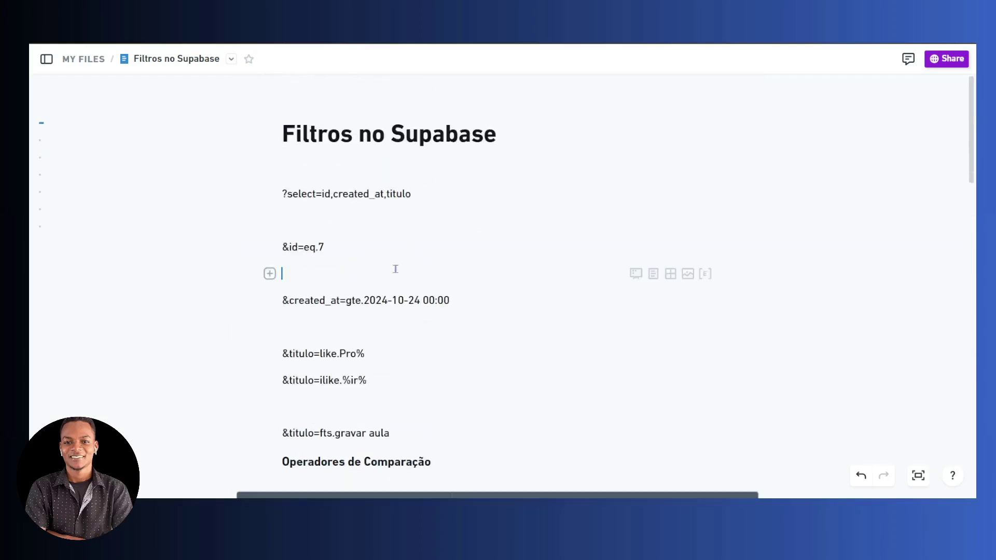
text(&)
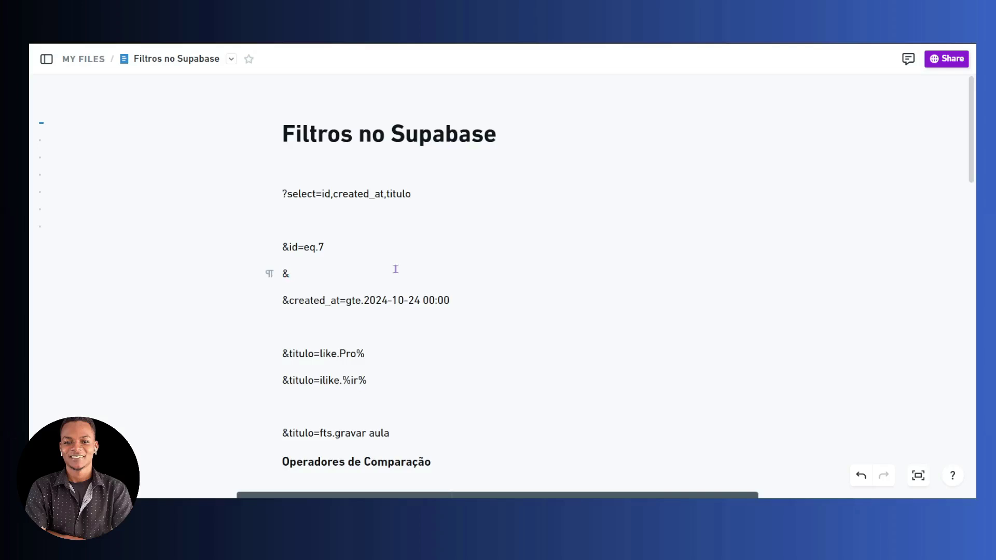
text(id=in.()
key(alt+Tab)
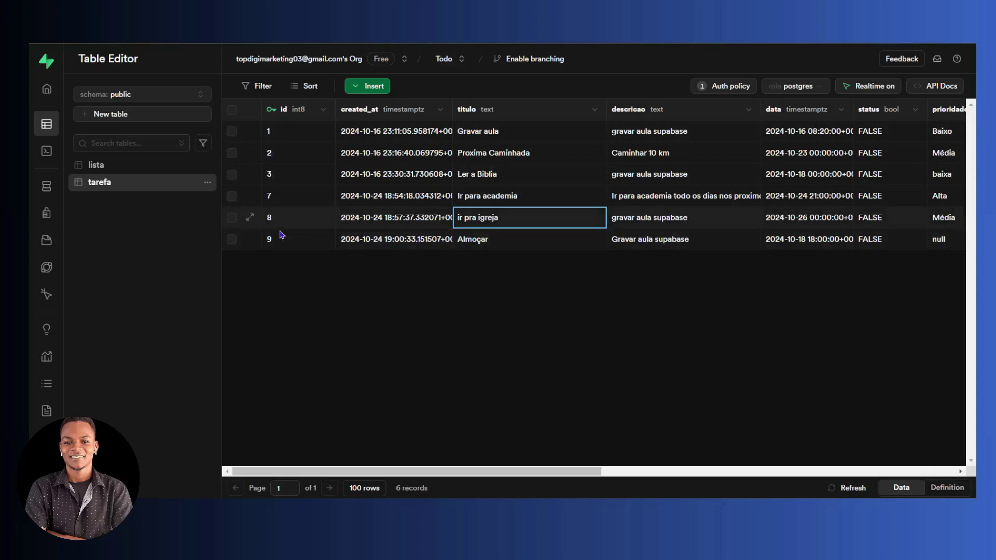
key(alt+Tab)
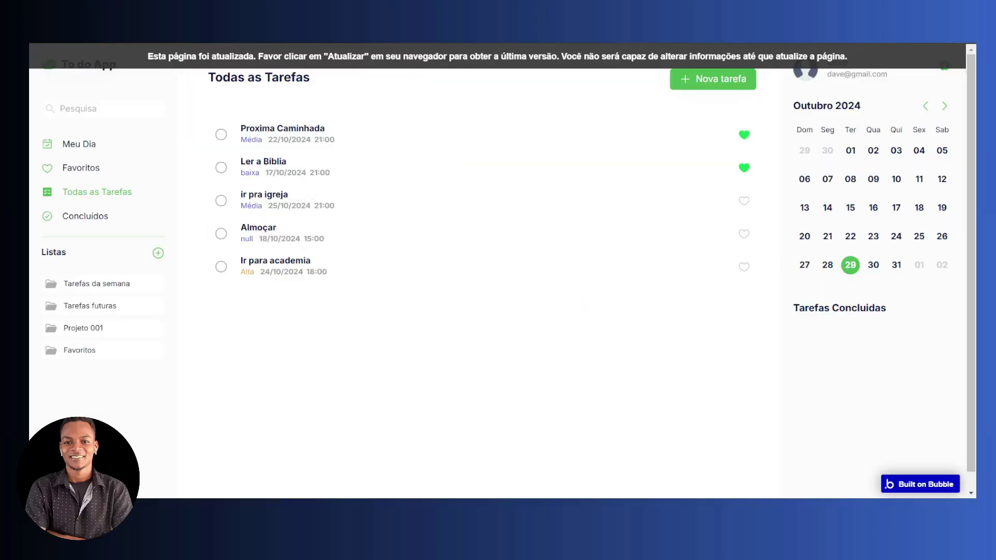
key(alt+Tab)
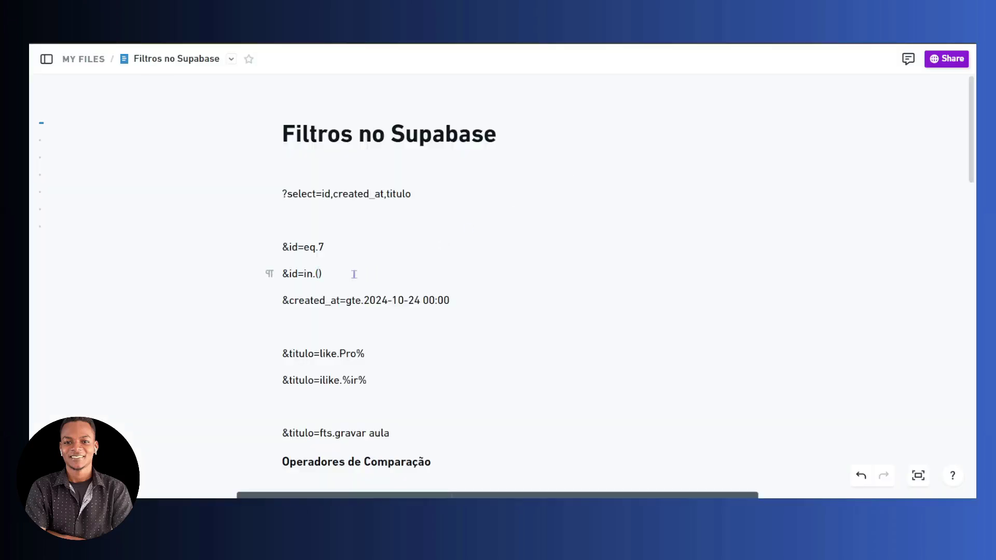
text(8)
text(,9)
text(,17)
text(,20)
- Copy the id=in filter into Bubble's aula de filtros URL, replacing the descricao fts filter with &id=in.(8,9,17,90)
drag(365, 273, 283, 273)
key(ctrl+c)
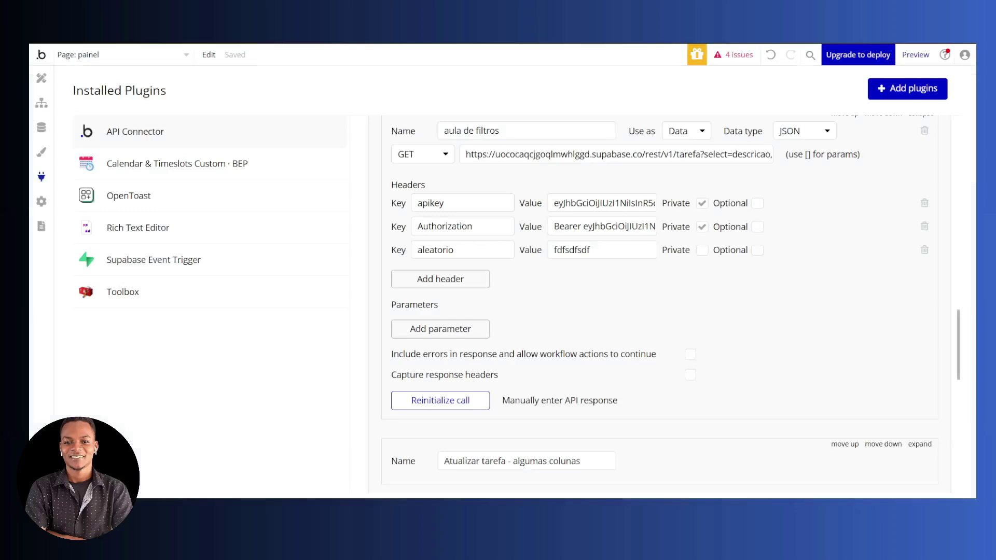
click(749, 149)
key(End)
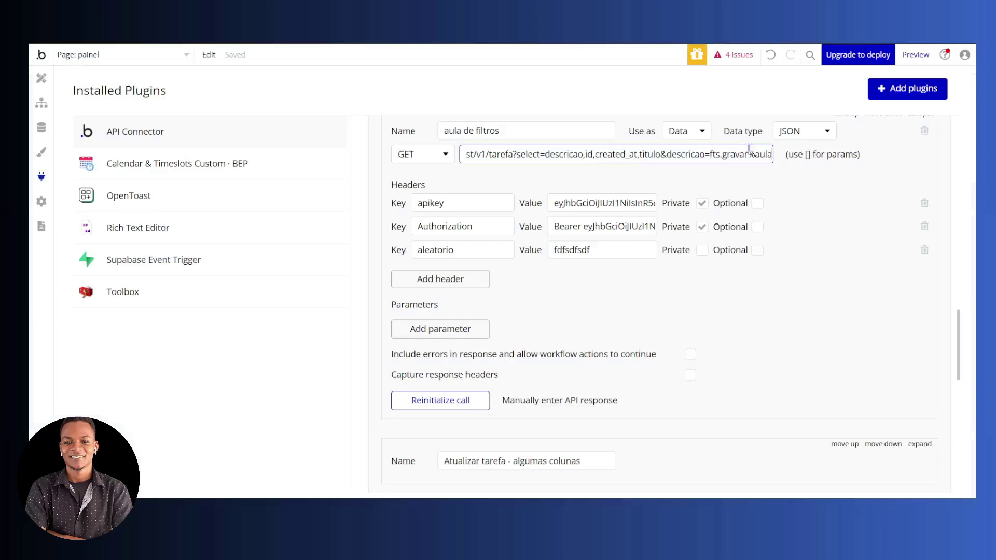
key(Left)
key(Left)
key(Left)
key(Left)
key(Left)
key(Left)
key(Left)
key(Left)
key(Left)
key(Left)
key(Left)
key(Left)
key(Left)
key(Left)
key(Left)
key(Left)
key(Left)
key(Left)
key(Left)
key(Left)
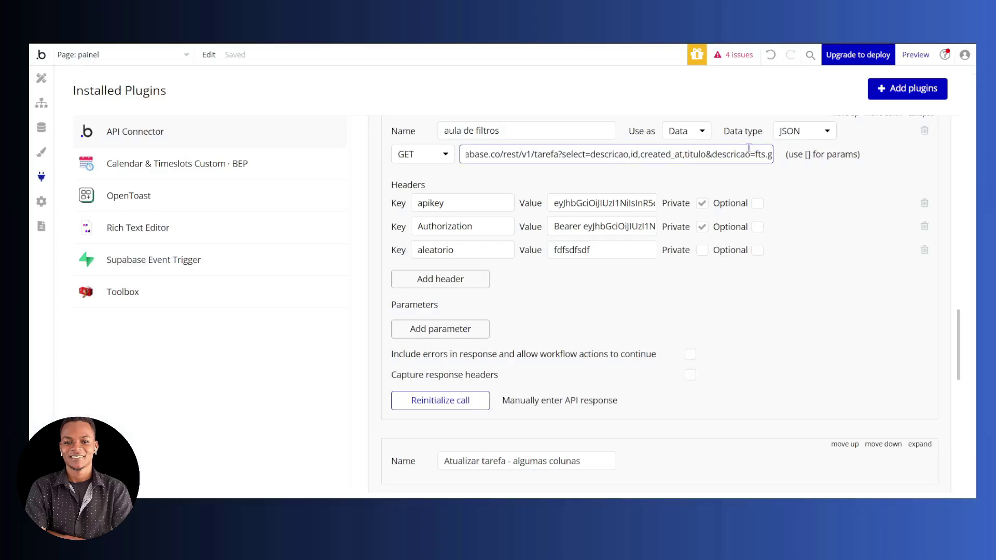
key(Left)
key(Left)
key(Left)
key(Left)
key(Left)
key(Left)
key(Left)
key(Left)
key(Left)
key(Left)
key(Left)
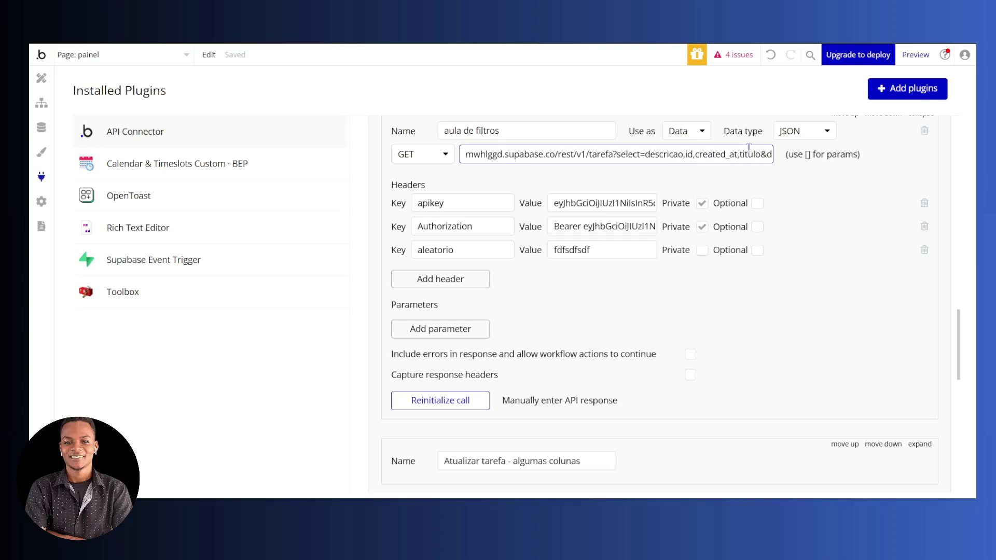
key(ctrl+v)
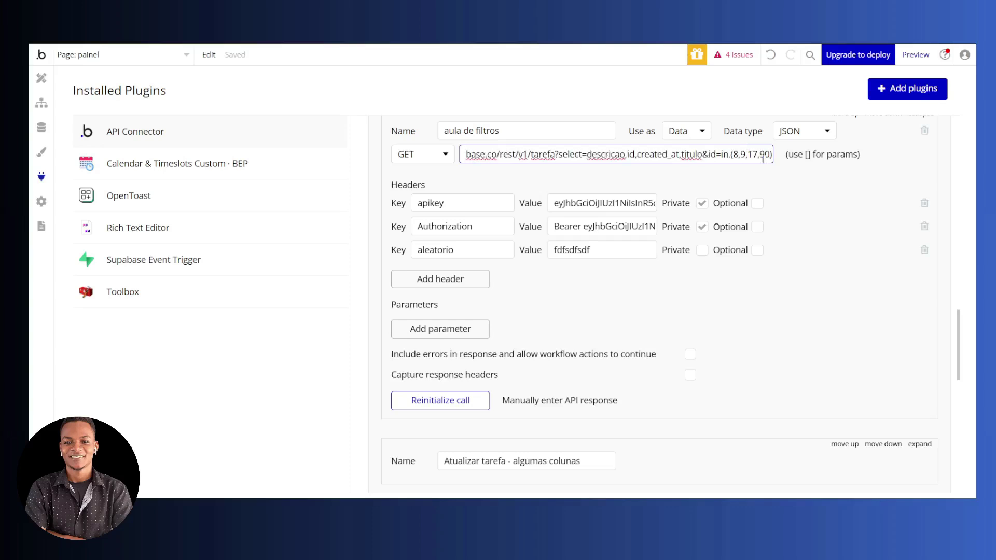
- Reinitialize the aula de filtros call and inspect the records returned by the id list filter in the raw data
click(630, 357)
click(455, 421)
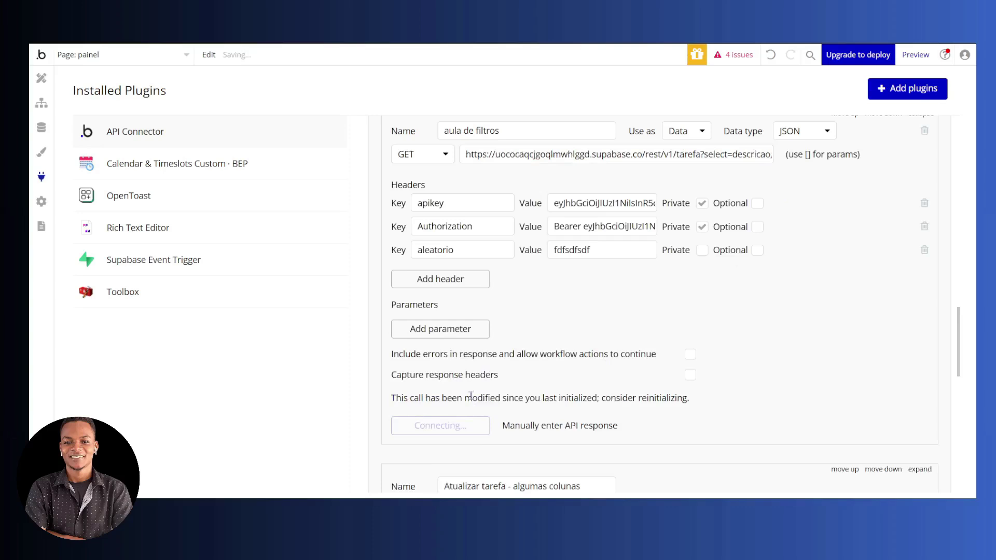
click(308, 304)
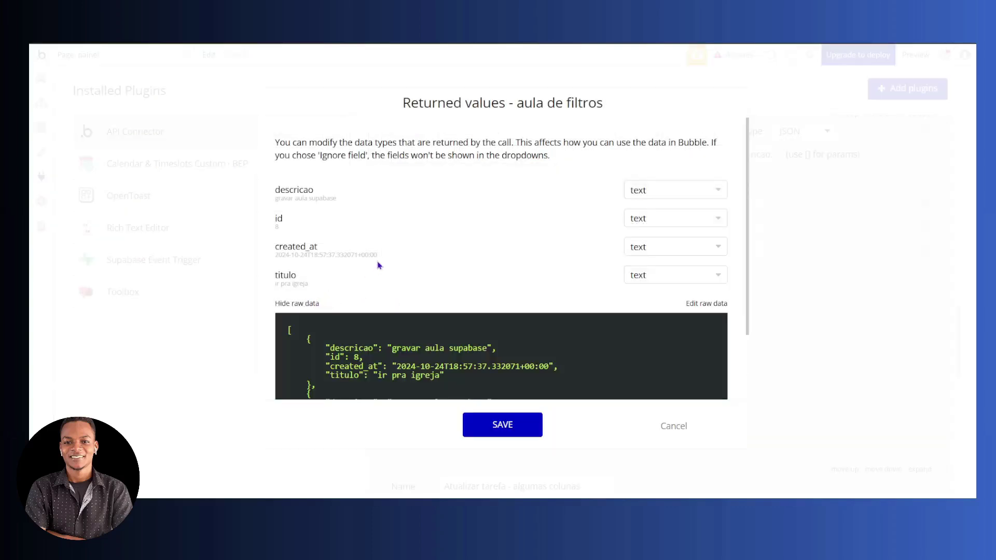
scroll(378, 266, down, 2)
drag(289, 245, 336, 370)
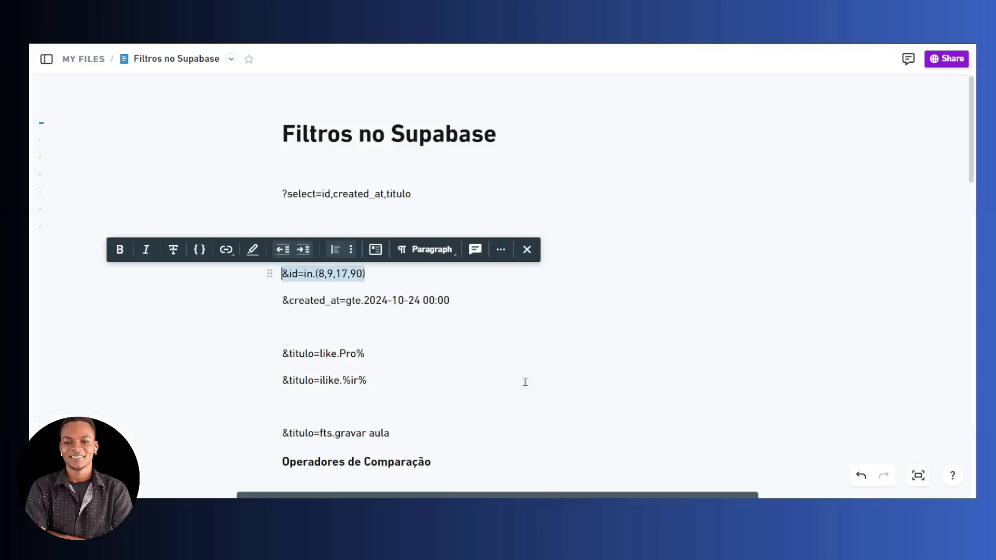
- Return to the Filtros no Supabase document and review the filter examples and the comparison operators table
click(473, 407)
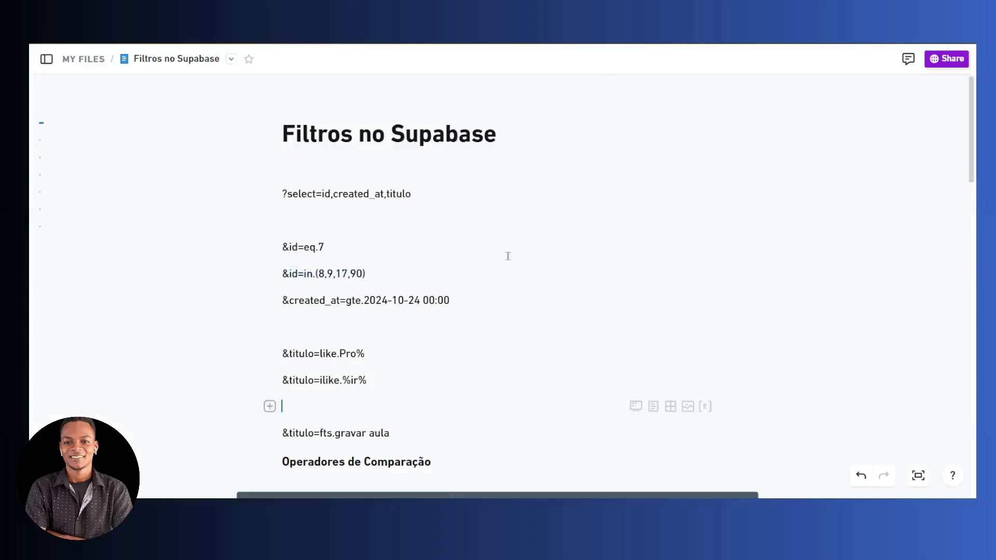
scroll(507, 256, down, 8)
scroll(479, 269, up, 6)
scroll(480, 269, down, 5)
scroll(487, 265, up, 6)
scroll(484, 262, down, 1)
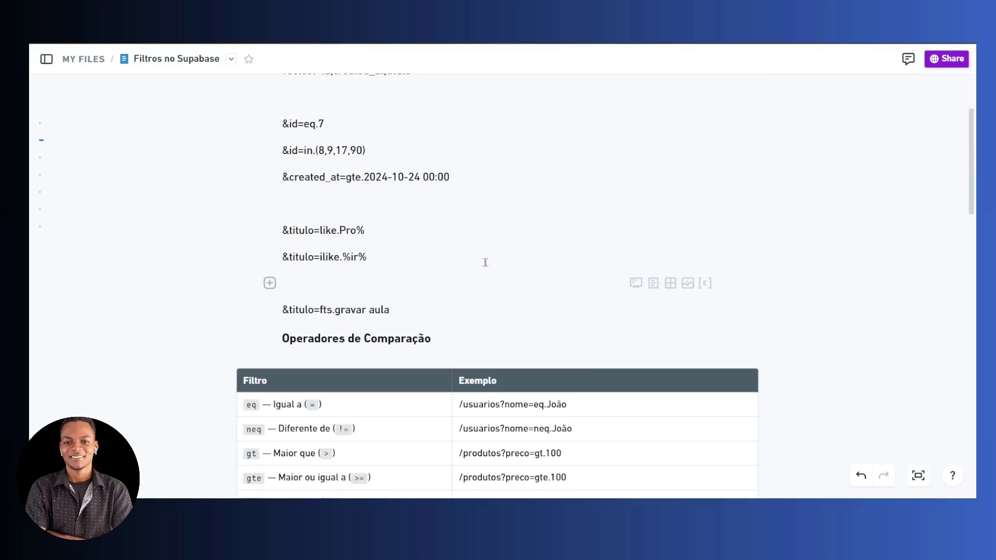
scroll(478, 270, down, 1)
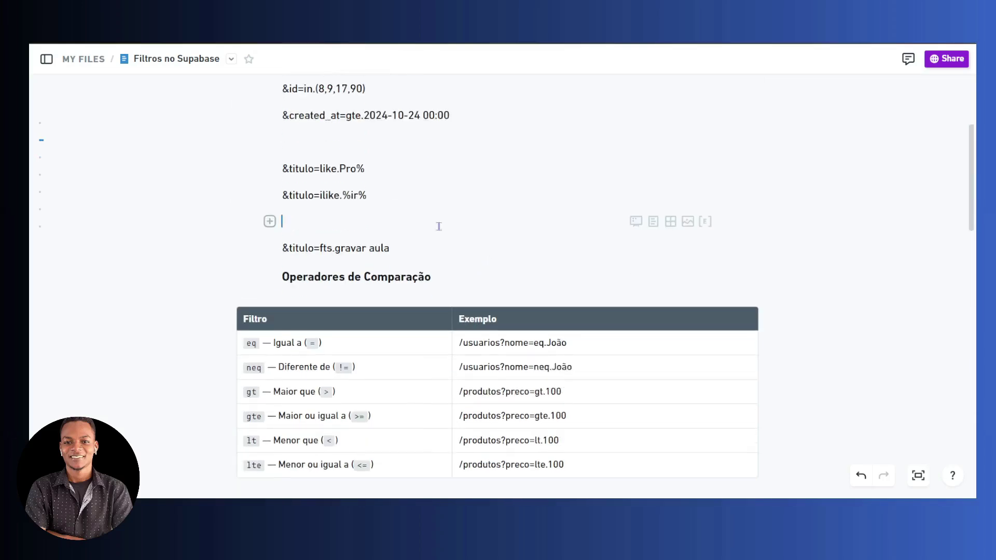
- Delete the filter examples above Operadores de Comparação, from the ?select line through &titulo=fts.gravar aula
drag(358, 168, 360, 184)
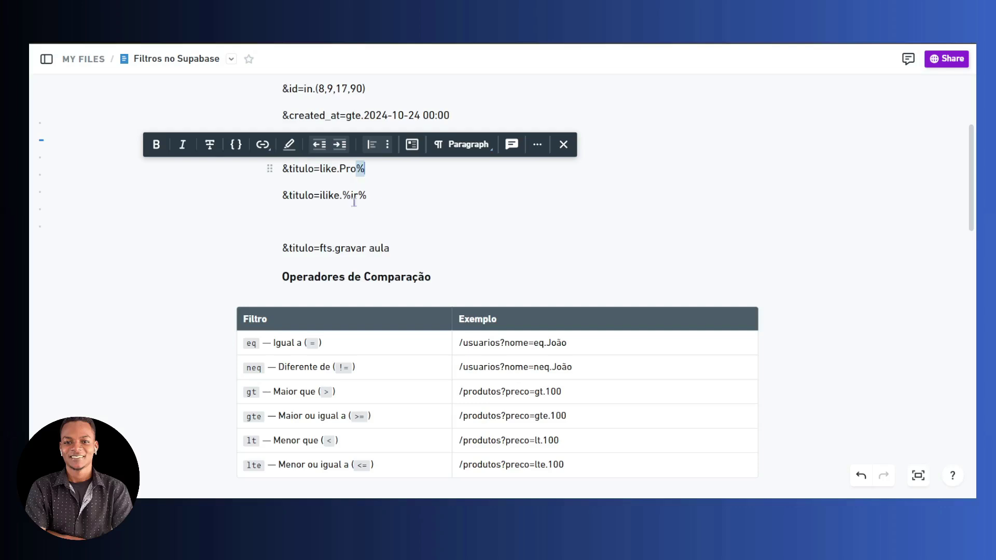
click(388, 224)
scroll(429, 247, down, 1)
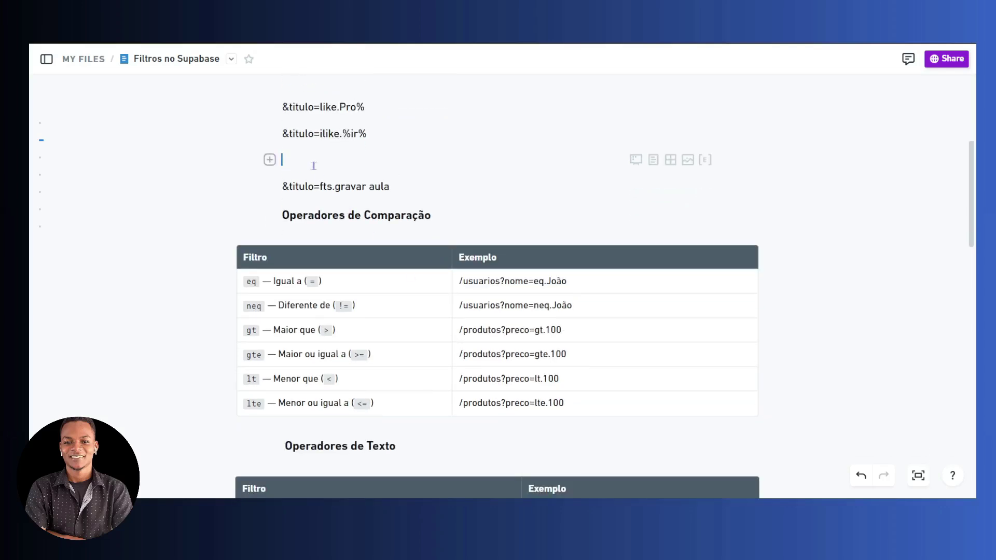
scroll(314, 171, down, 3)
scroll(317, 187, up, 6)
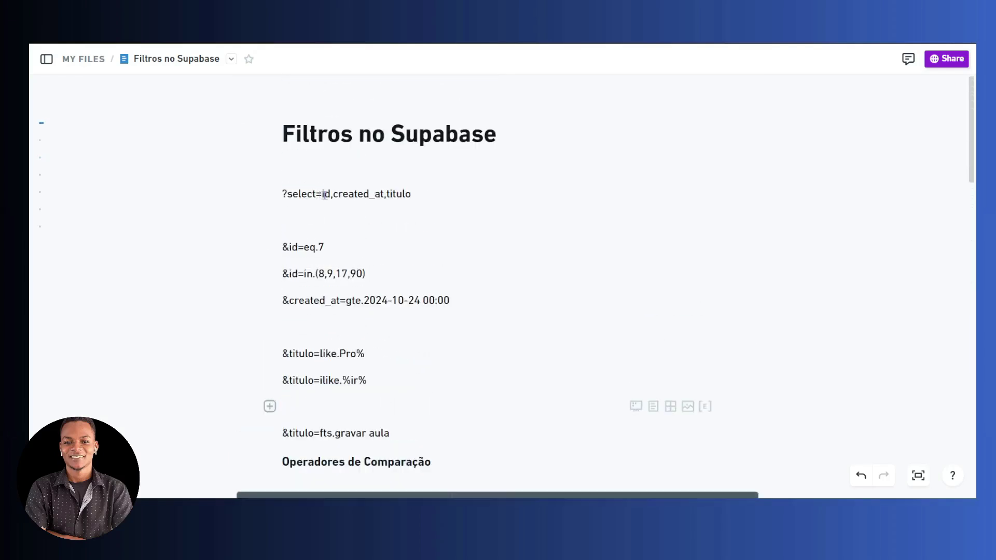
drag(280, 193, 427, 422)
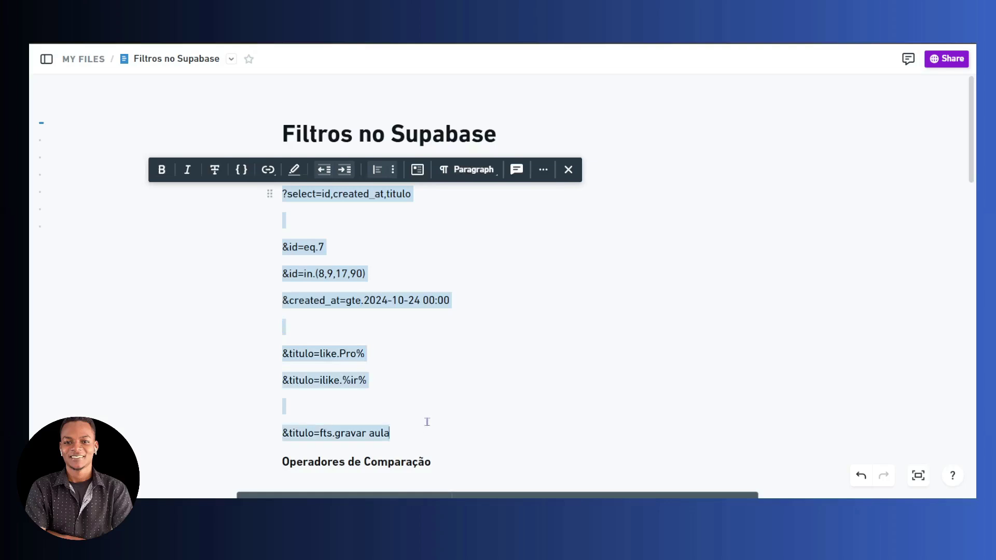
key(BackSpace)
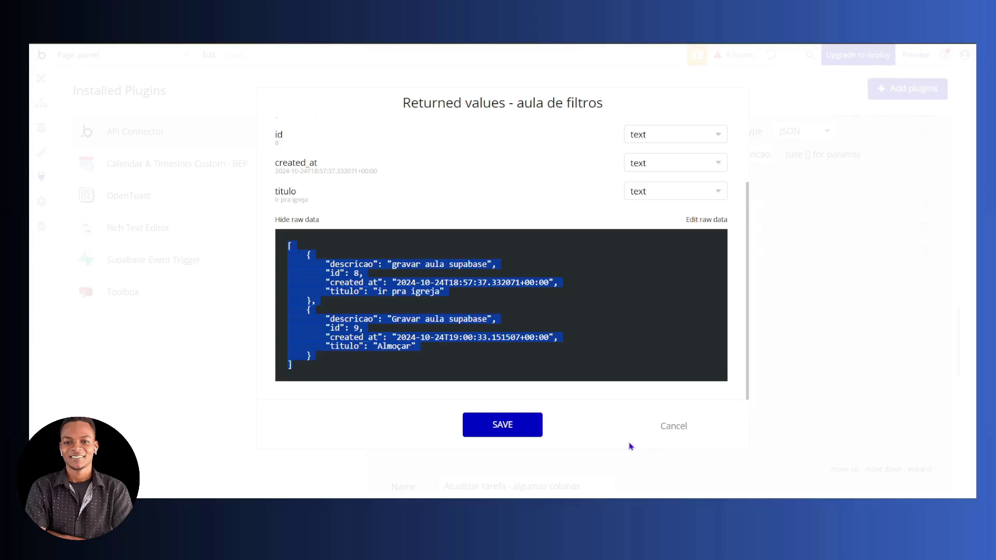
- Switch to Bubble, discard the returned values of aula de filtros, and examine the call's URL and its square-bracket parameter hint
click(669, 428)
scroll(554, 286, up, 1)
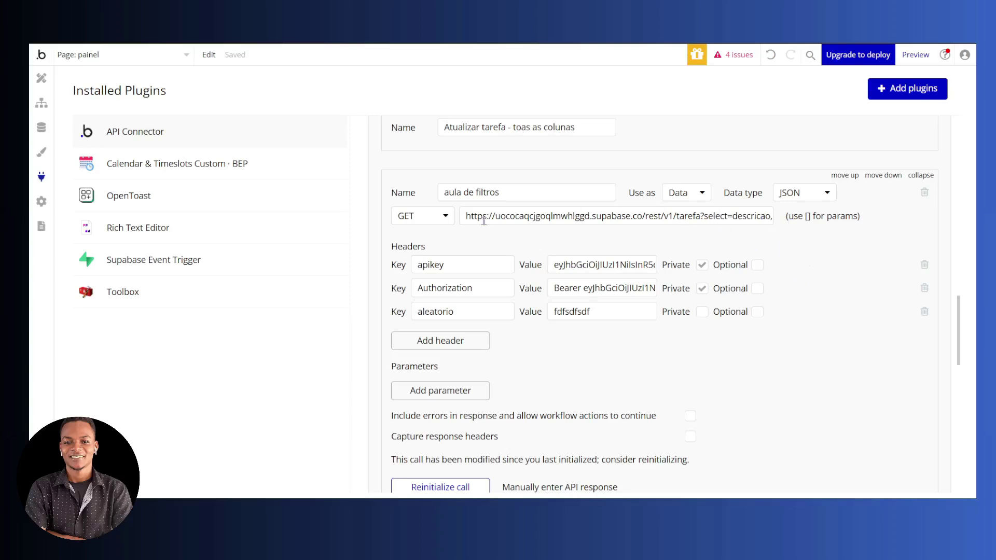
drag(459, 217, 816, 216)
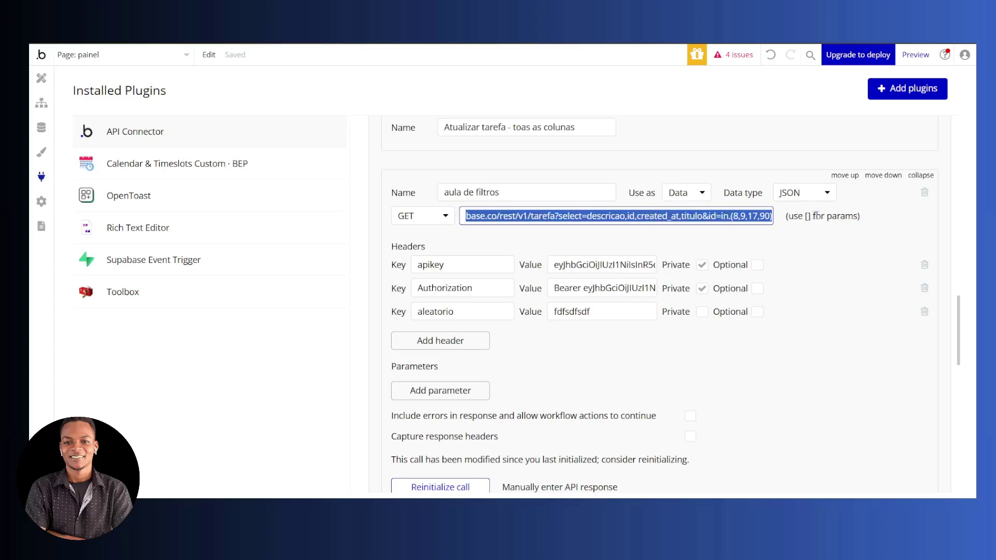
click(755, 228)
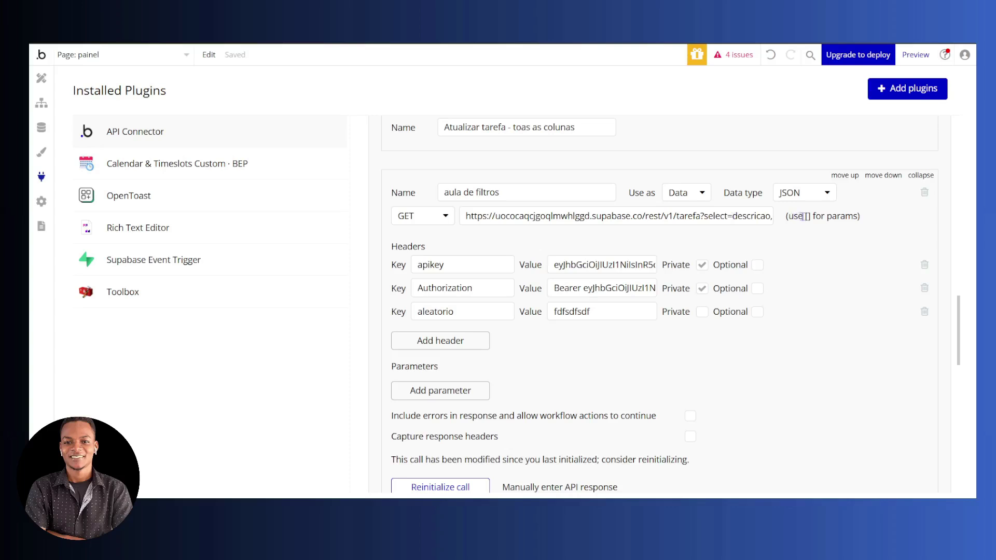
drag(804, 216, 815, 219)
click(800, 228)
drag(808, 218, 810, 224)
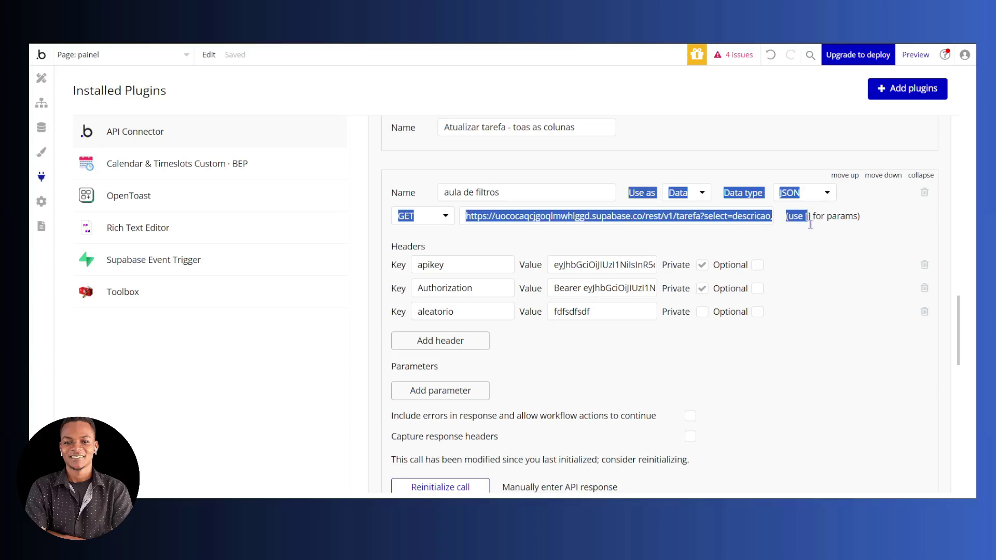
click(808, 231)
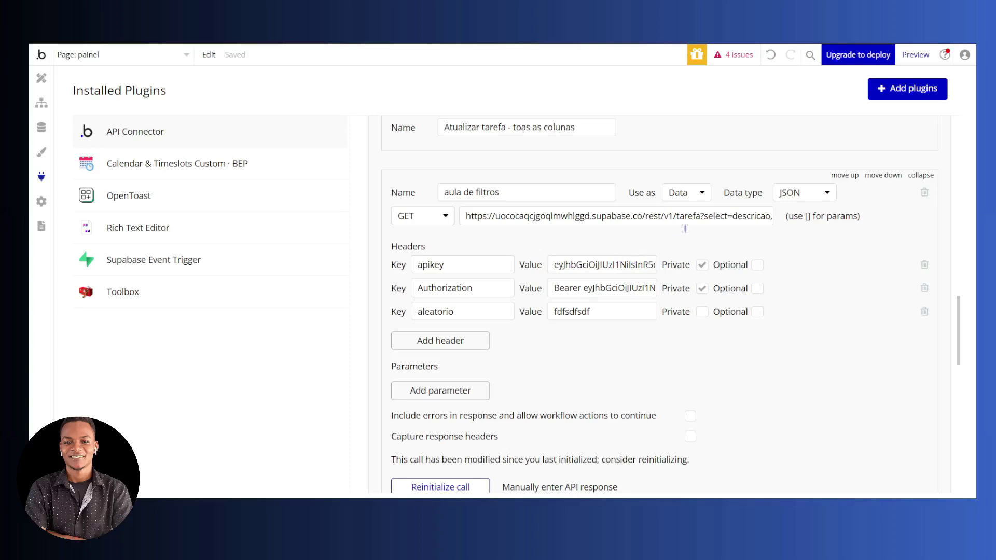
- Replace the &id=in.(8,9,17,90) filter ending the aula de filtros URL with the parameter [filtros] and make that parameter non-private
click(729, 220)
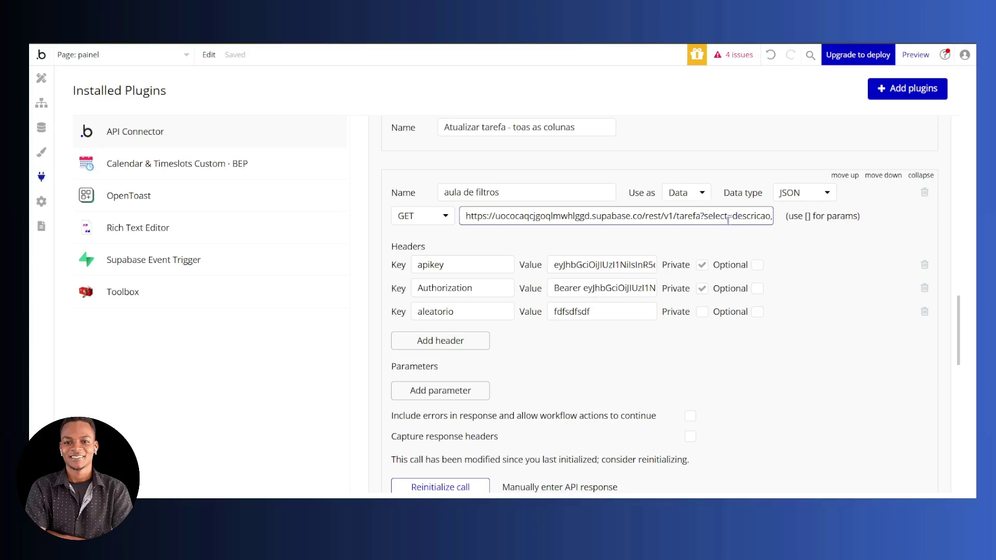
key(Right)
key(Right)
key(Right)
key(Right)
key(Right)
key(Right)
key(Right)
key(Right)
key(Right)
key(Right)
key(Right)
key(Right)
key(Right)
key(Right)
key(Right)
key(Right)
key(Right)
key(Right)
key(Right)
key(Right)
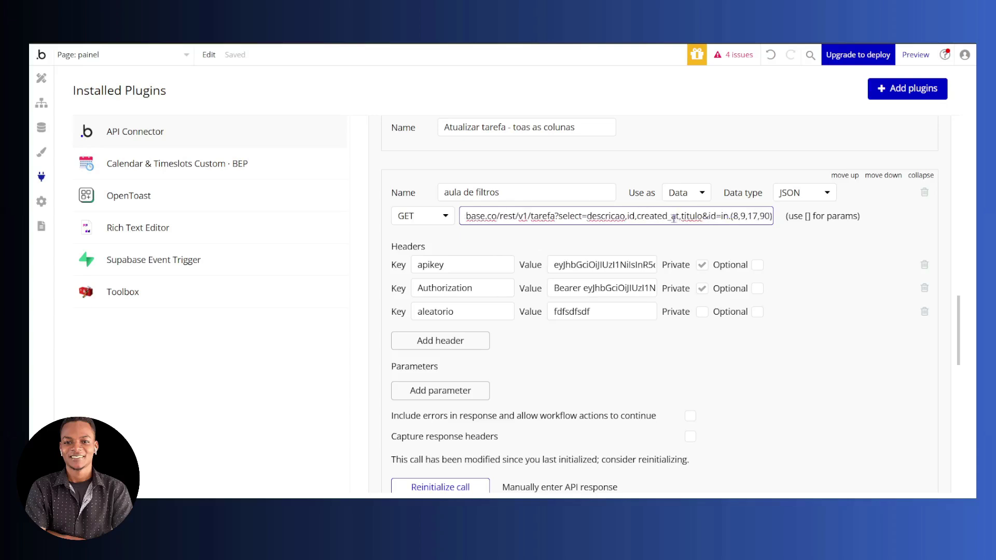
drag(703, 217, 800, 225)
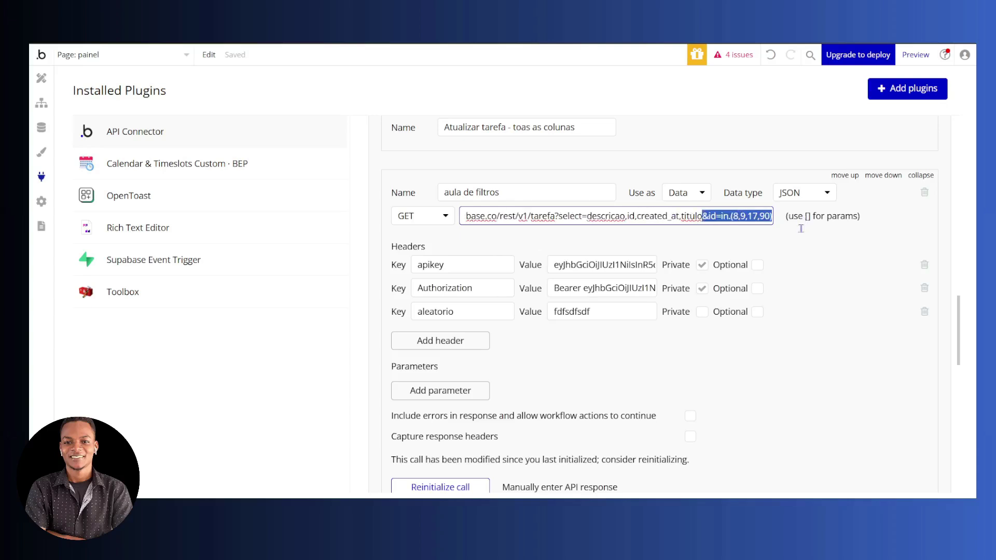
key(BackSpace)
text([])
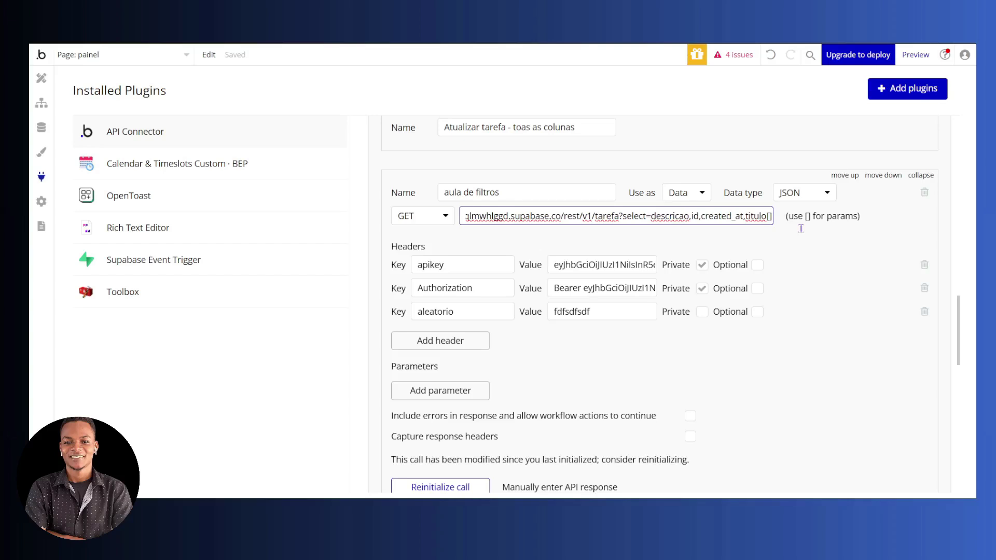
text(filtros)
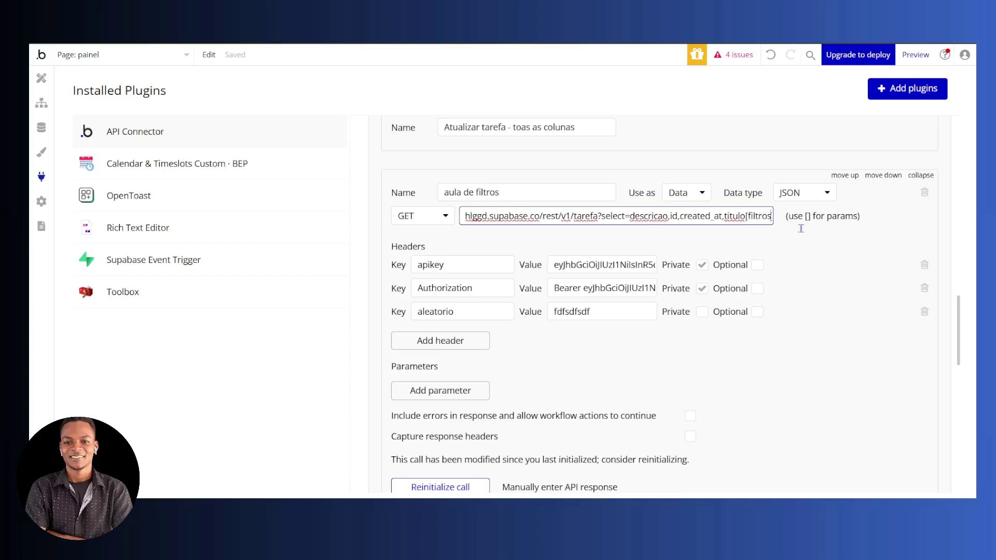
click(801, 228)
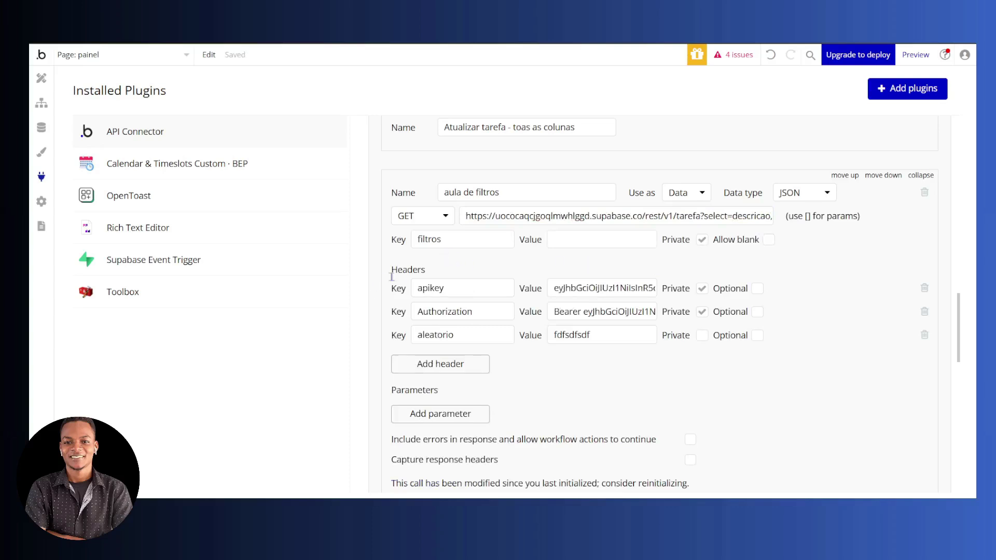
click(703, 241)
- Open the realtime page and inspect the parameters of the sb - Obter tarefas data source on the task list's repeating group
click(97, 55)
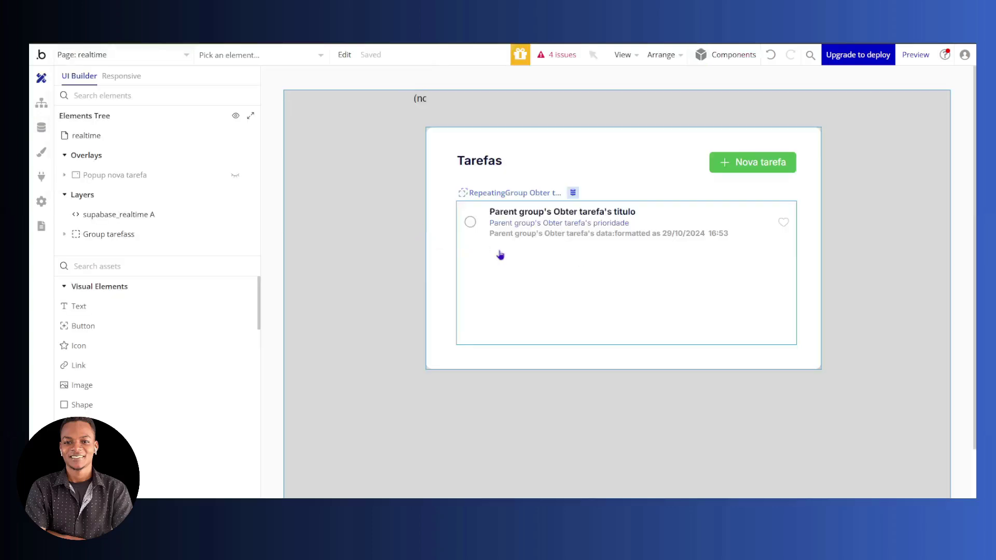
double_click(562, 287)
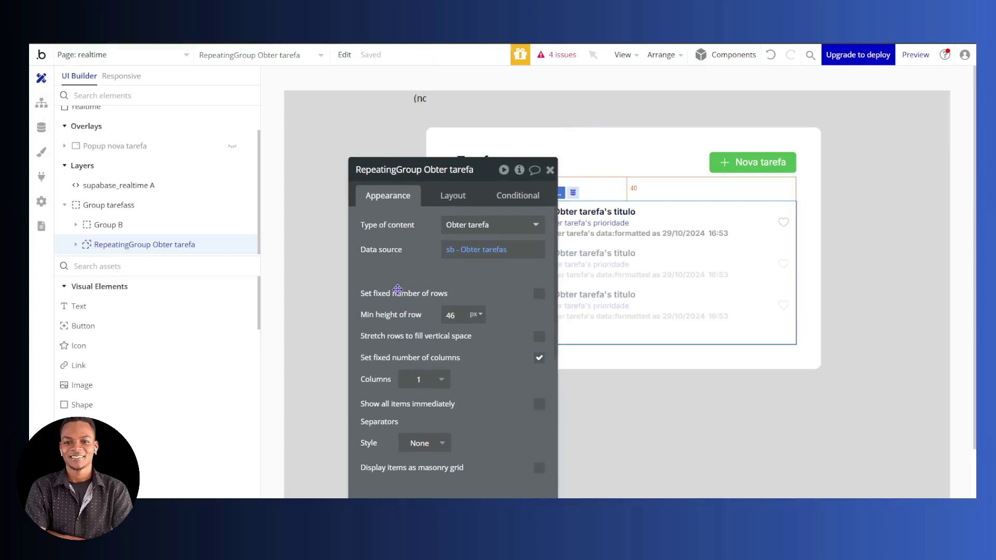
click(340, 253)
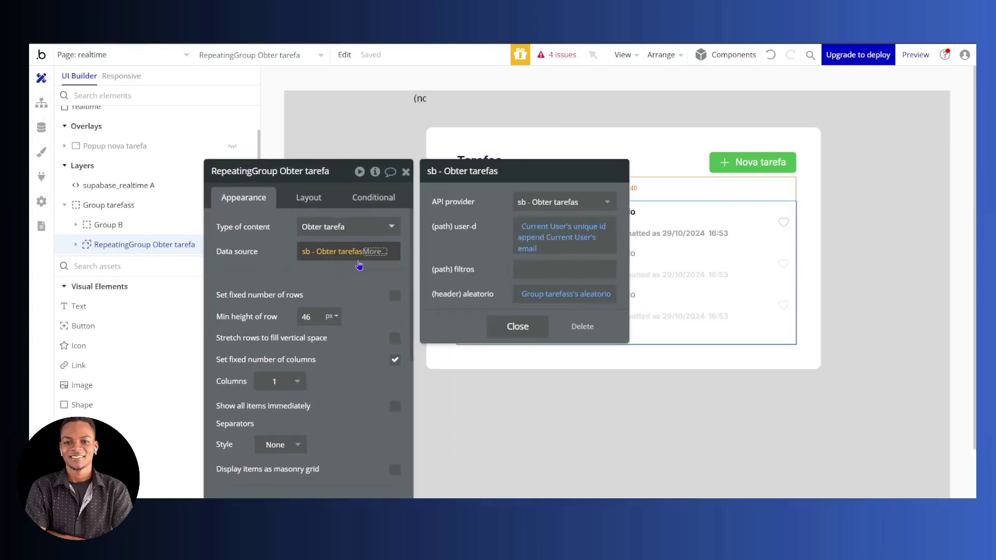
click(651, 279)
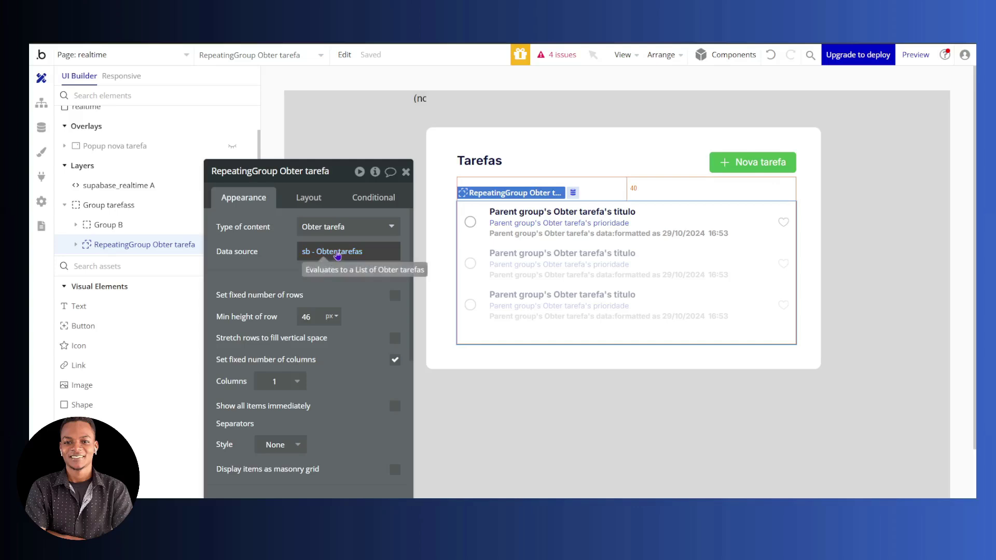
- Check the filter call's name in the API Connector and set the repeating group's type of content to aula de filtro
click(41, 177)
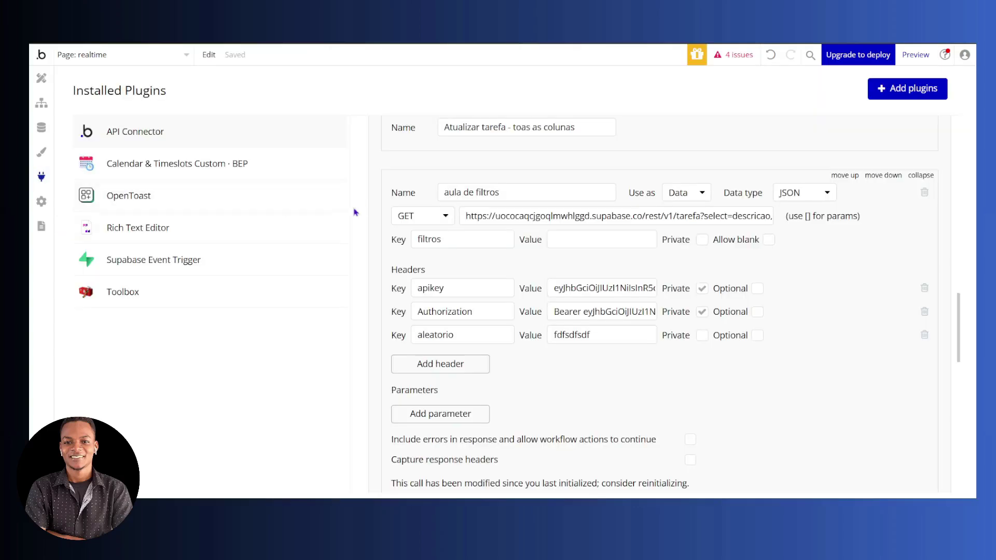
scroll(519, 233, up, 3)
scroll(477, 254, down, 2)
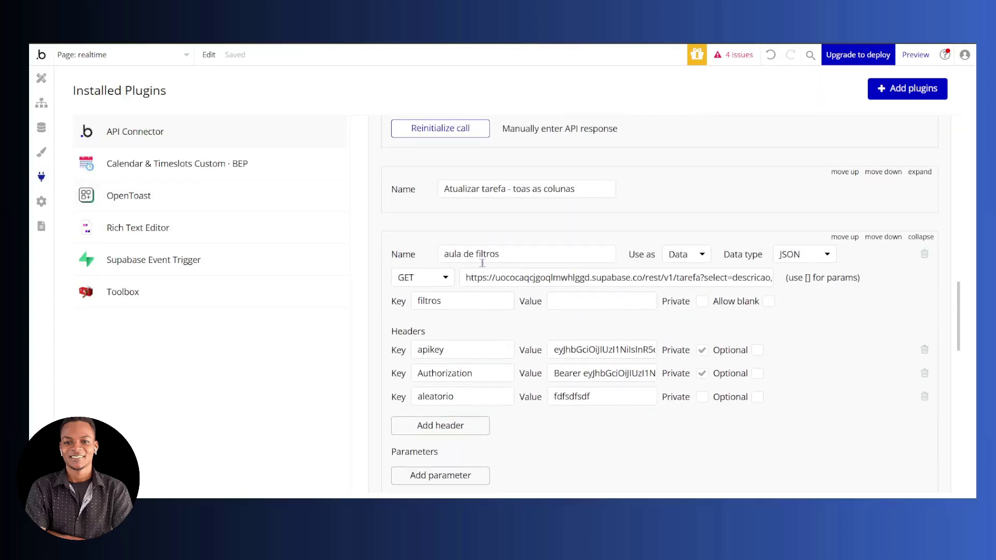
drag(449, 254, 523, 255)
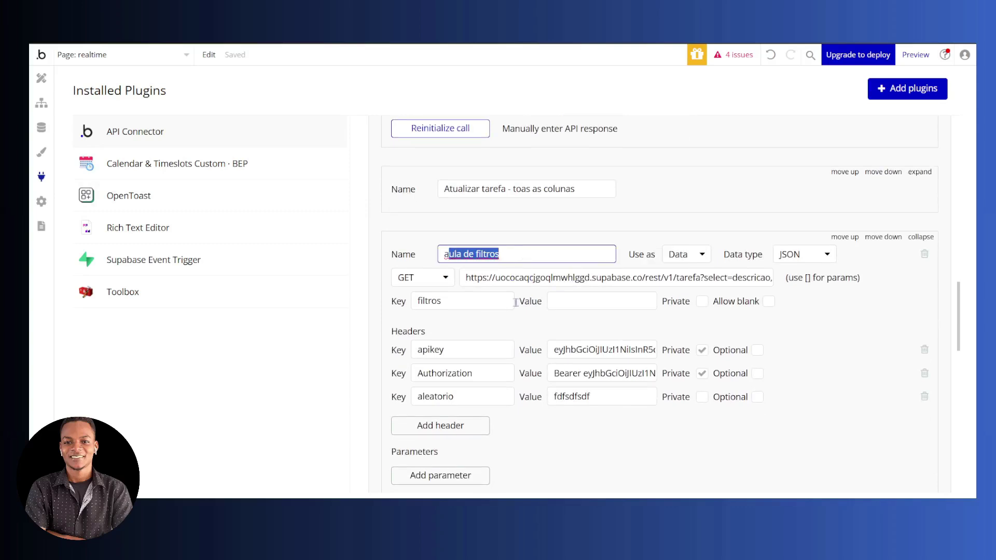
click(33, 81)
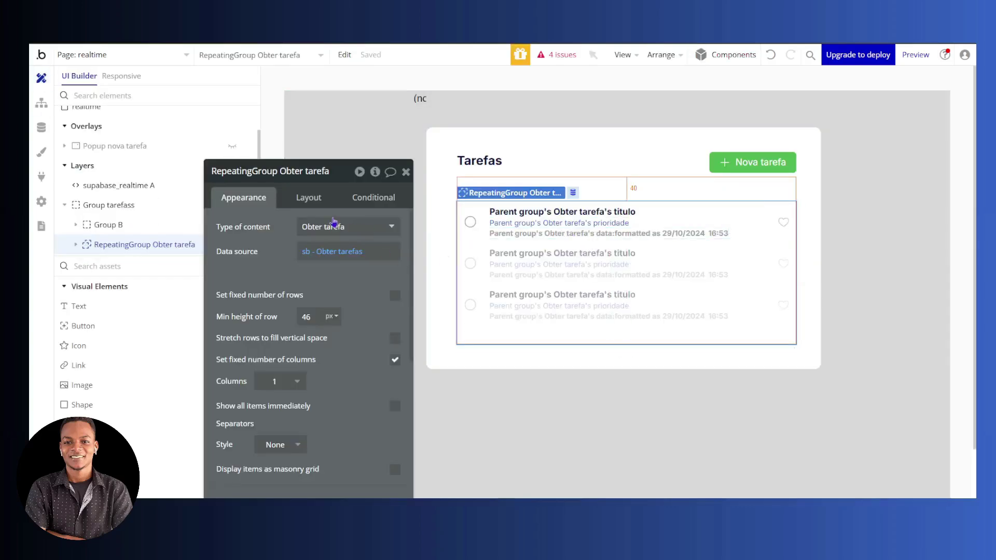
click(330, 228)
text(aul)
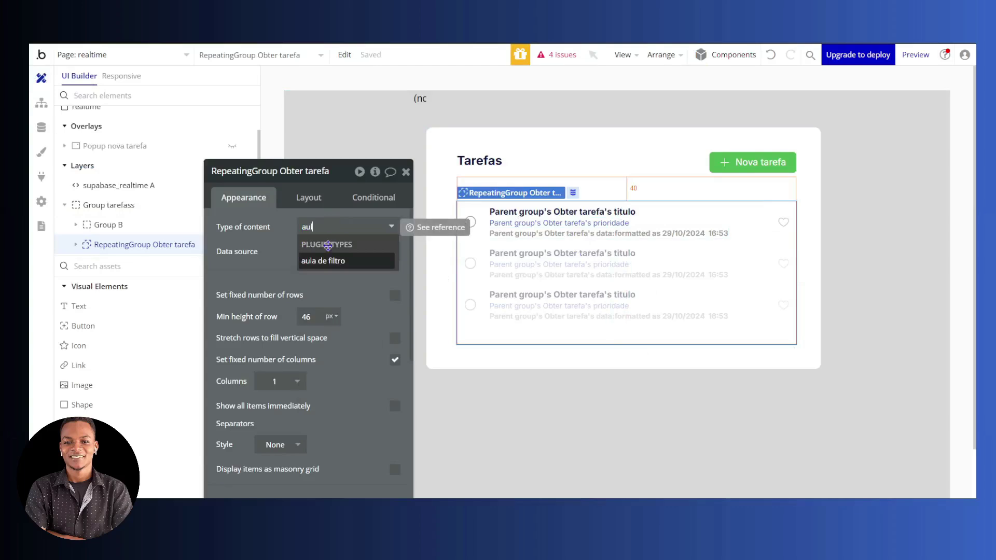
click(332, 260)
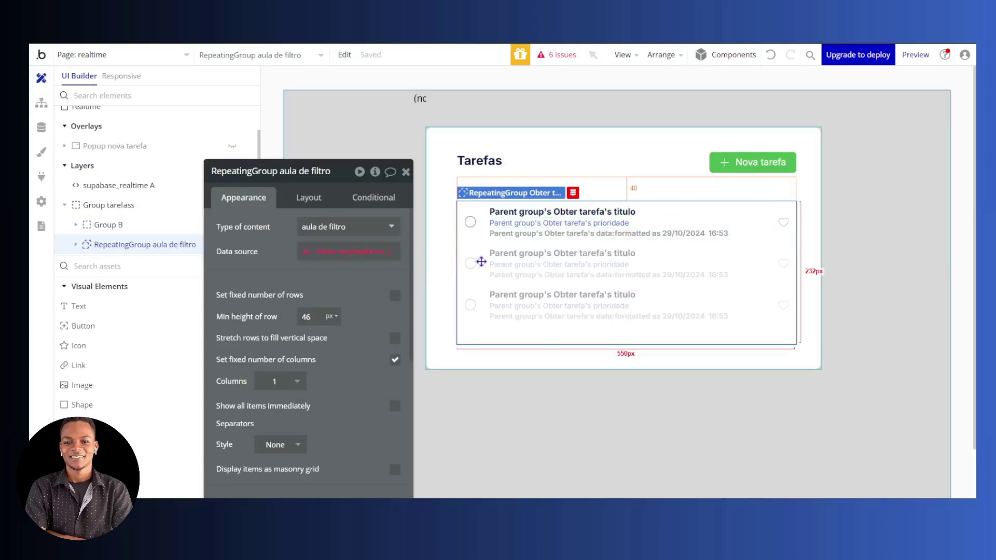
- Set the repeating group's external API data source to sb - aula de filtros, leaving the filtros path parameter empty
click(328, 254)
click(563, 201)
text(au)
click(549, 221)
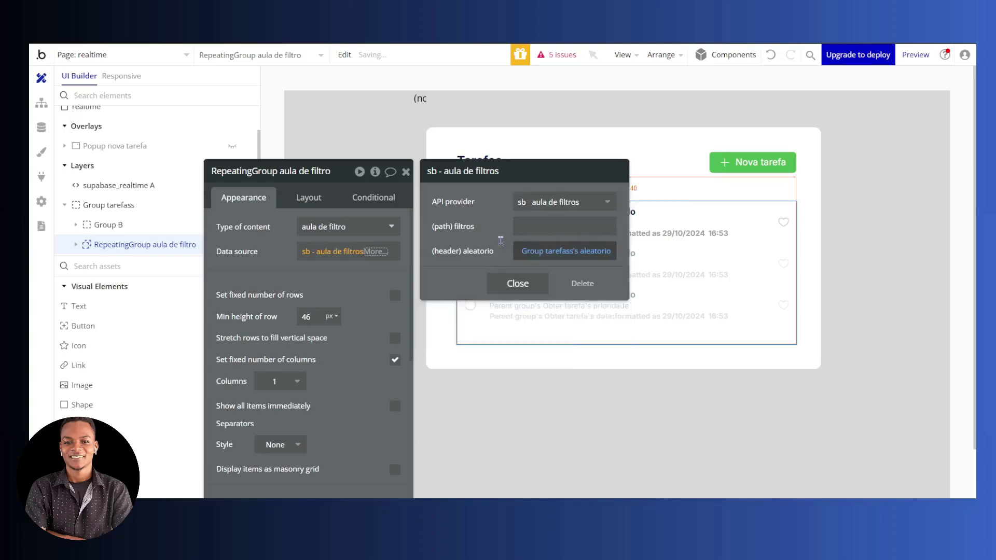
click(519, 223)
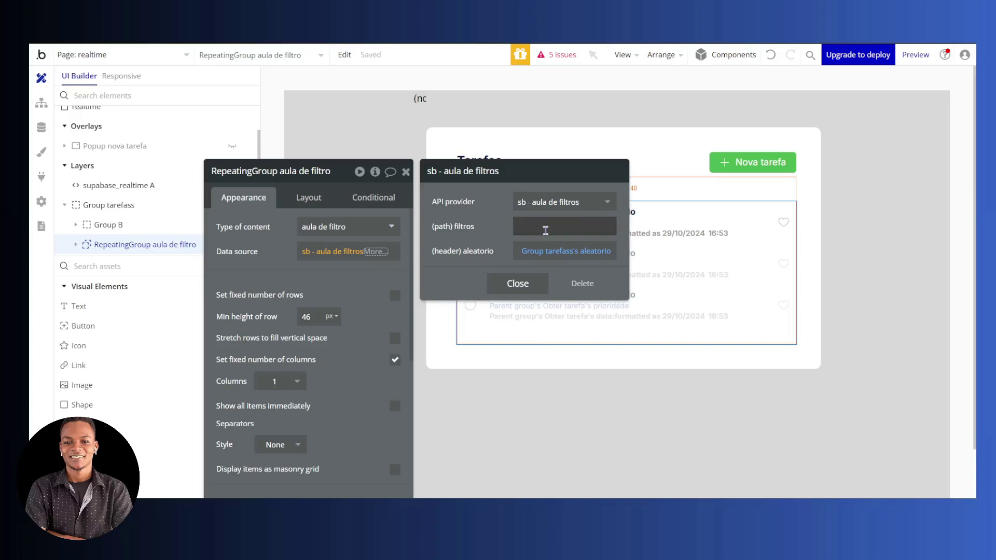
click(335, 277)
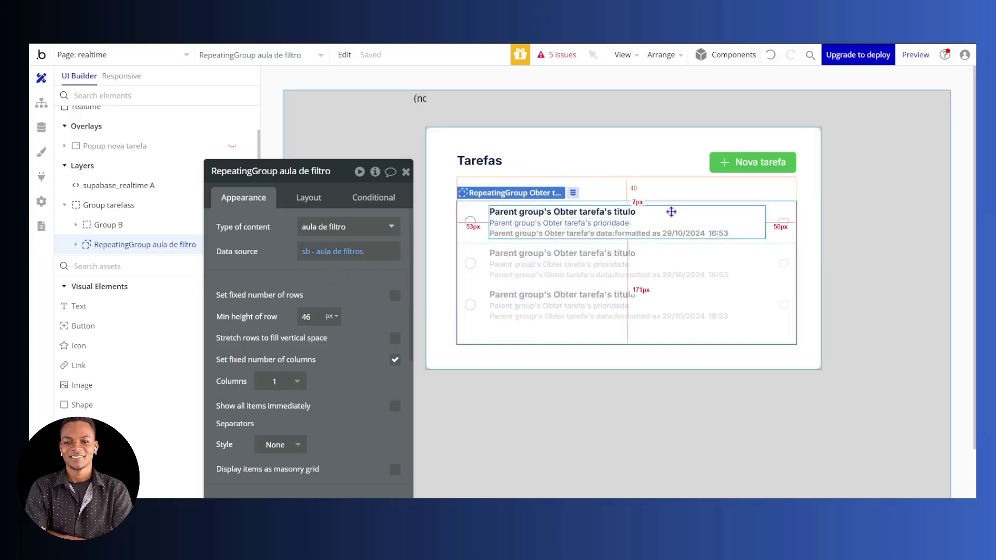
- Change the content type of Group Obter tarefa base to aula de filtro to match its current cell data source
click(671, 213)
click(334, 256)
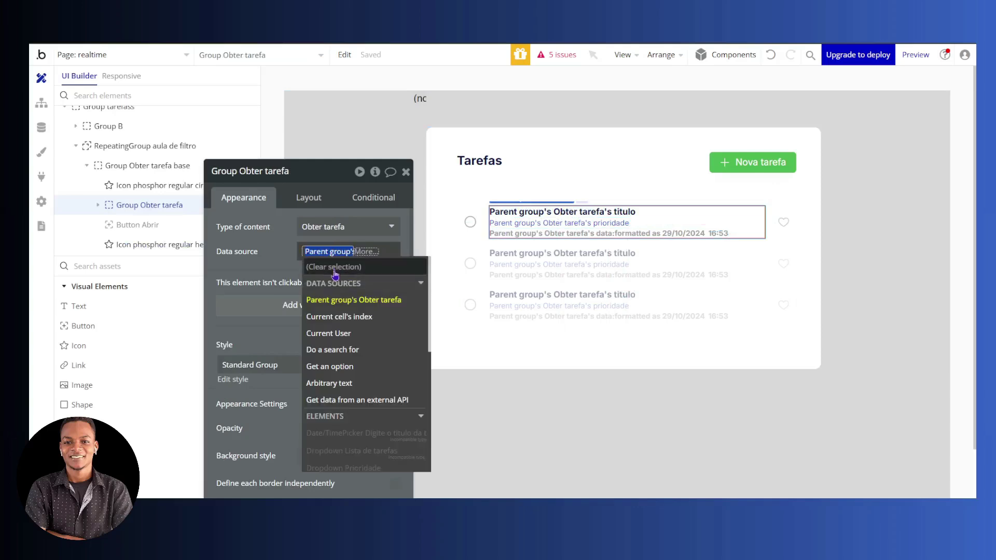
click(478, 211)
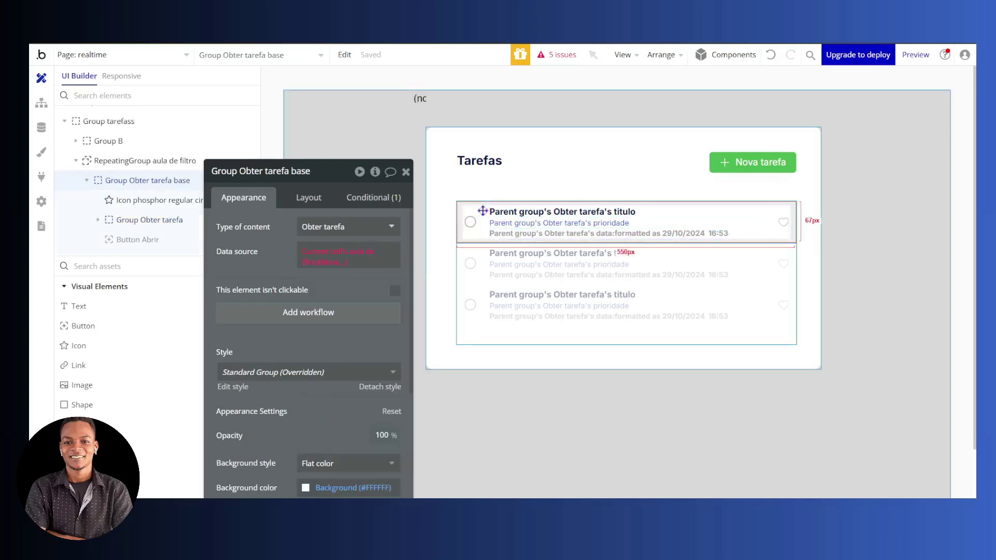
click(343, 251)
click(467, 297)
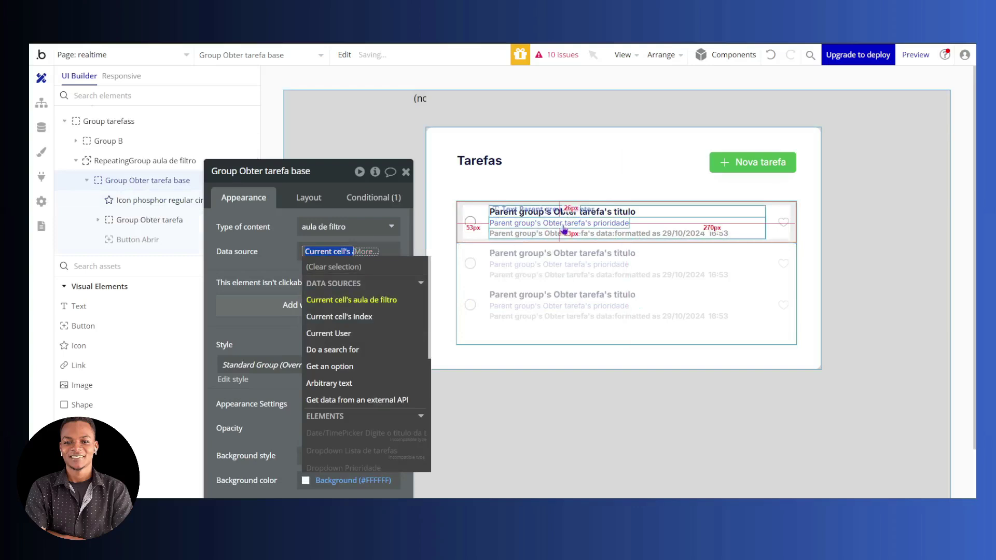
- Change the content type of the inner Group Obter tarefa to aula de filtro to match its parent group data source
click(645, 217)
click(329, 251)
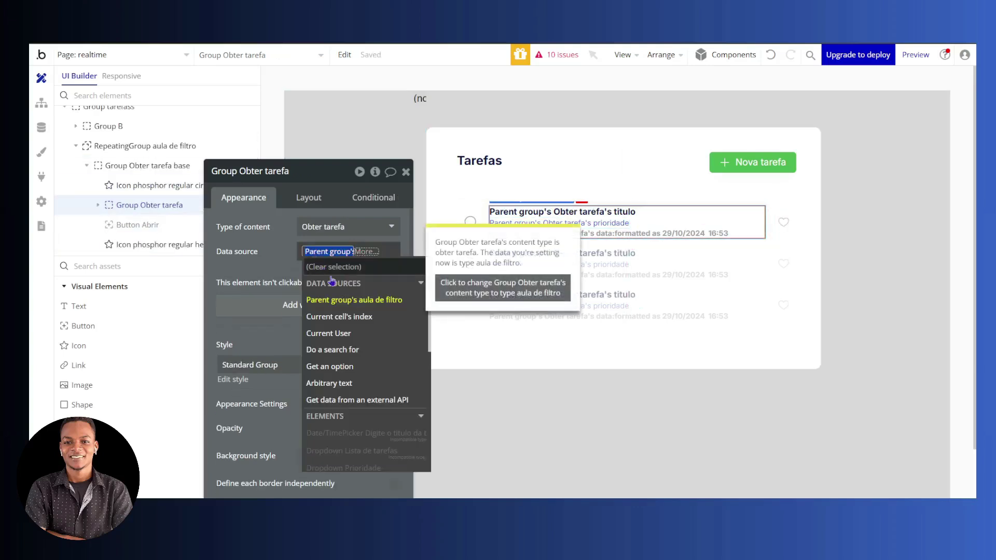
click(440, 284)
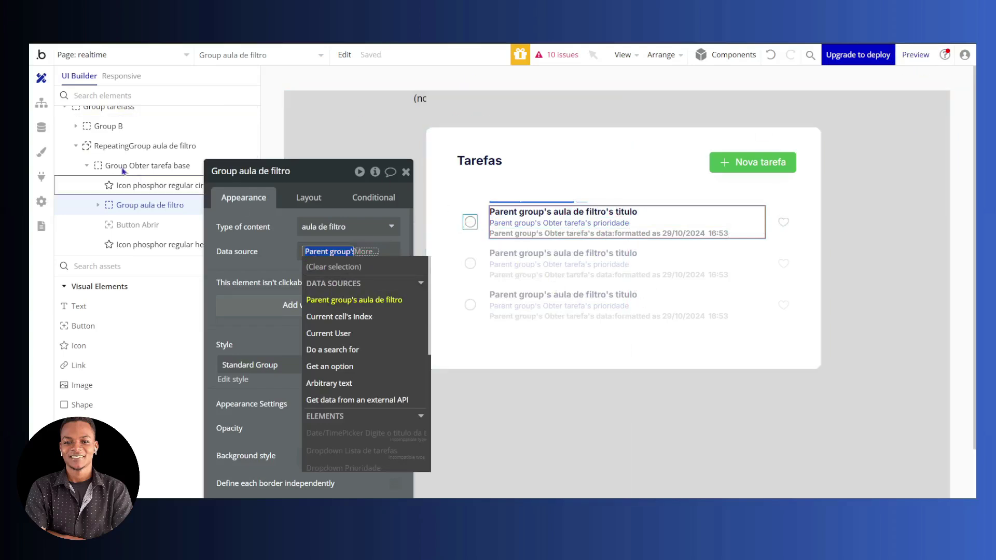
- Add a text input above the Tarefas heading inside Group tarefass on the realtime page
click(33, 132)
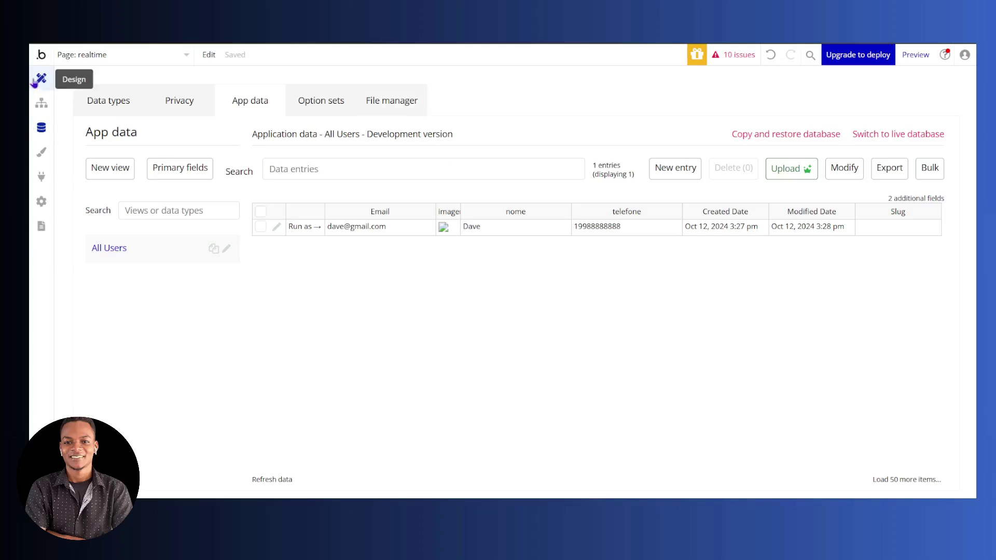
click(41, 78)
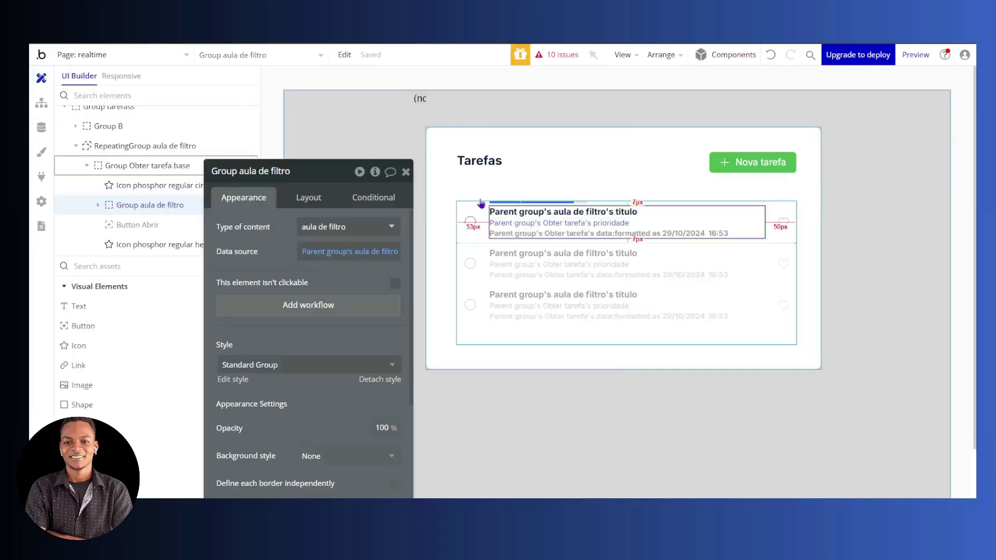
scroll(126, 375, down, 2)
scroll(126, 376, down, 10)
scroll(123, 383, down, 2)
scroll(111, 408, down, 2)
scroll(112, 407, down, 1)
click(83, 365)
drag(479, 138, 623, 163)
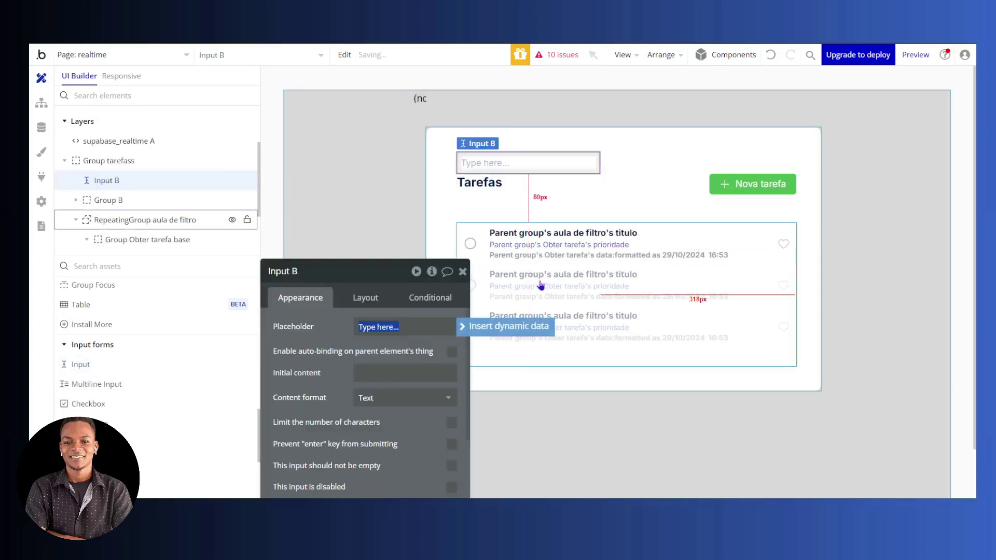
- Set the filtros path parameter of the repeating group's sb - aula de filtros data source to Input B's value
click(581, 307)
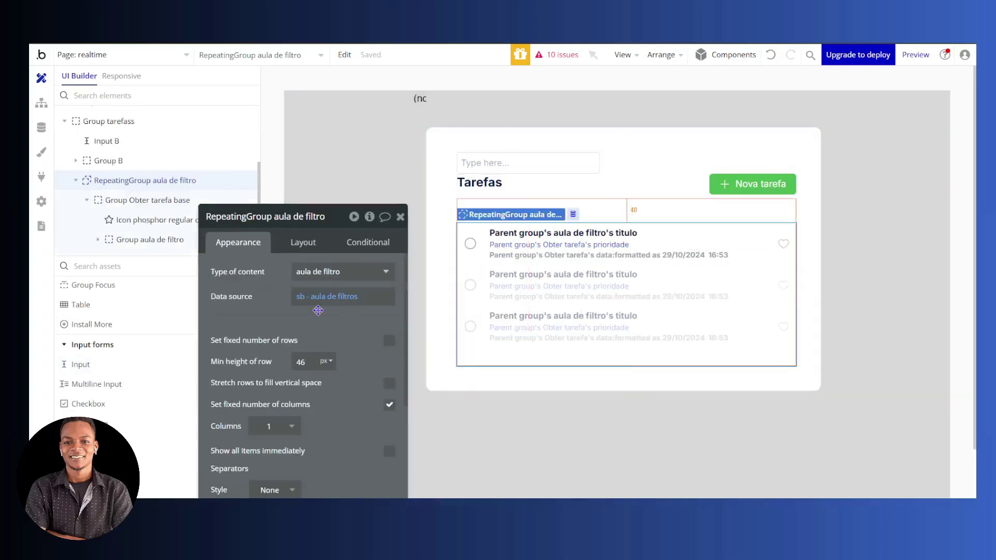
click(328, 300)
click(538, 271)
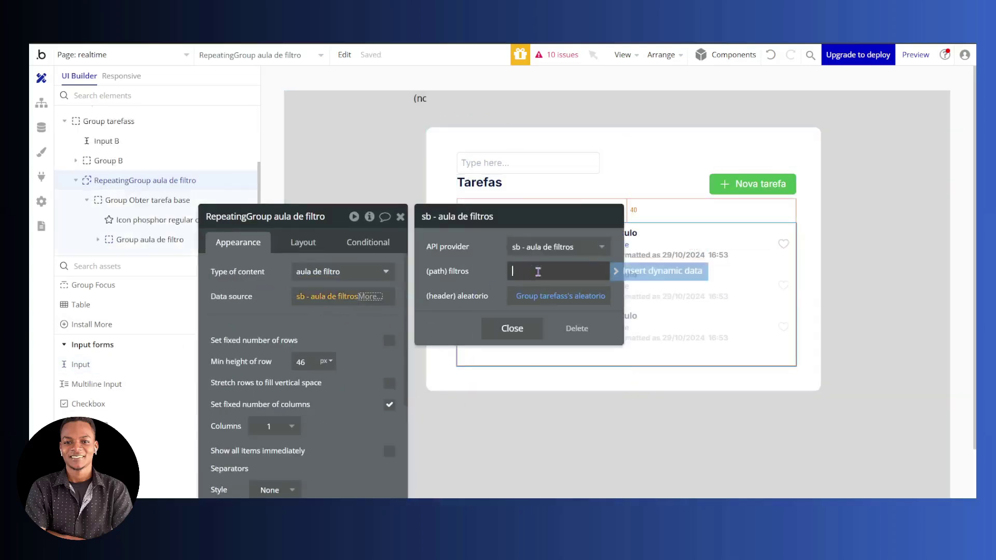
click(643, 272)
scroll(575, 358, down, 3)
text(Inp)
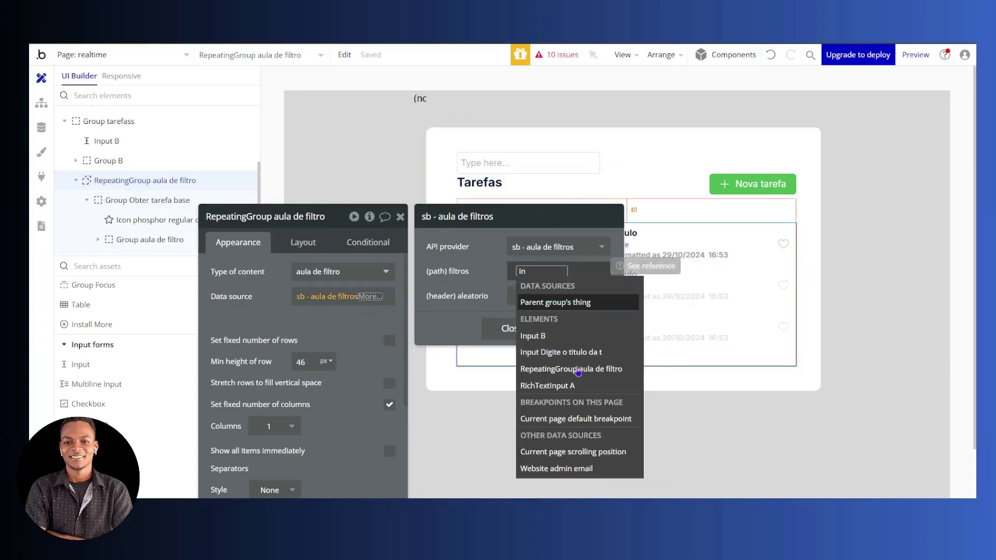
click(535, 335)
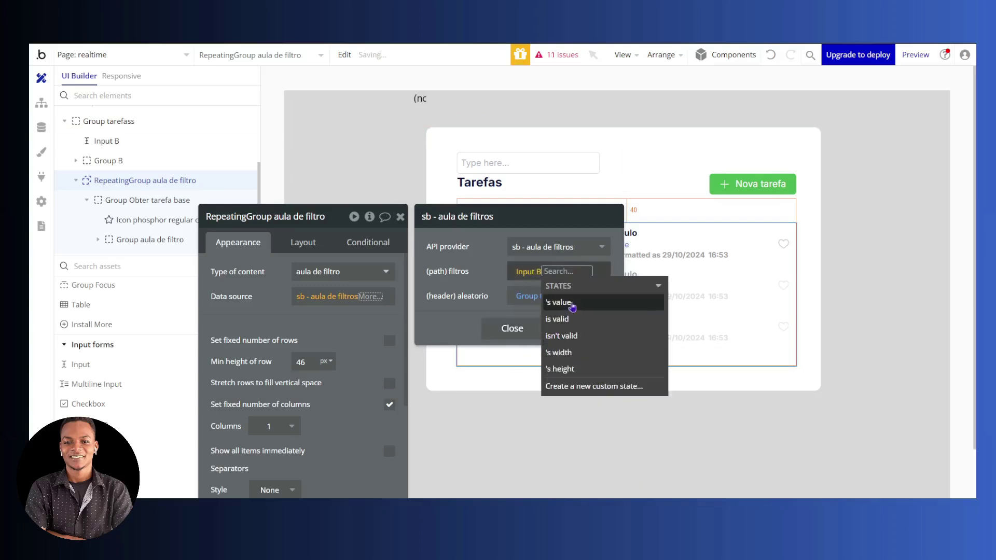
click(573, 305)
click(472, 276)
click(253, 304)
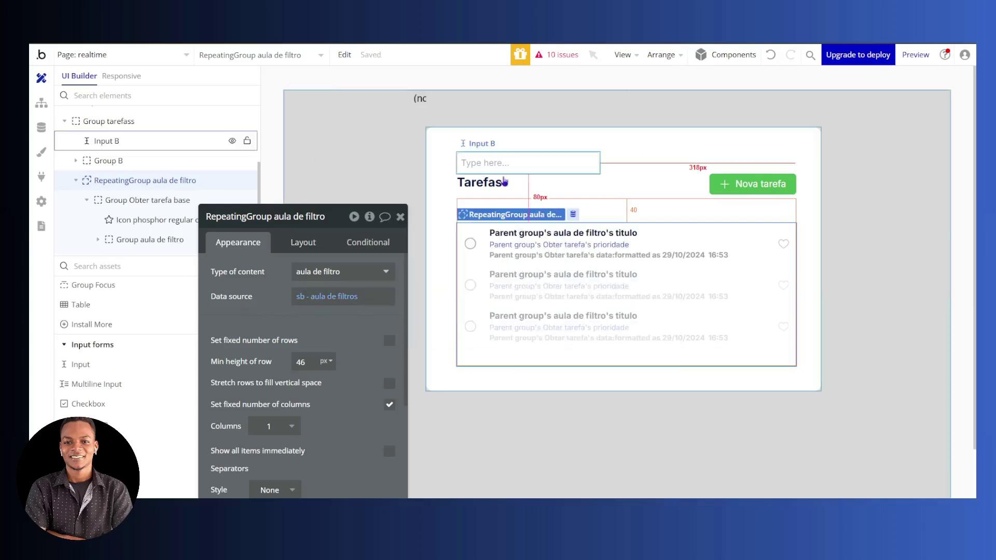
- Reload the page preview and test the filter &titulo=like.Gra% in the new input above the task list
key(ctrl+Tab)
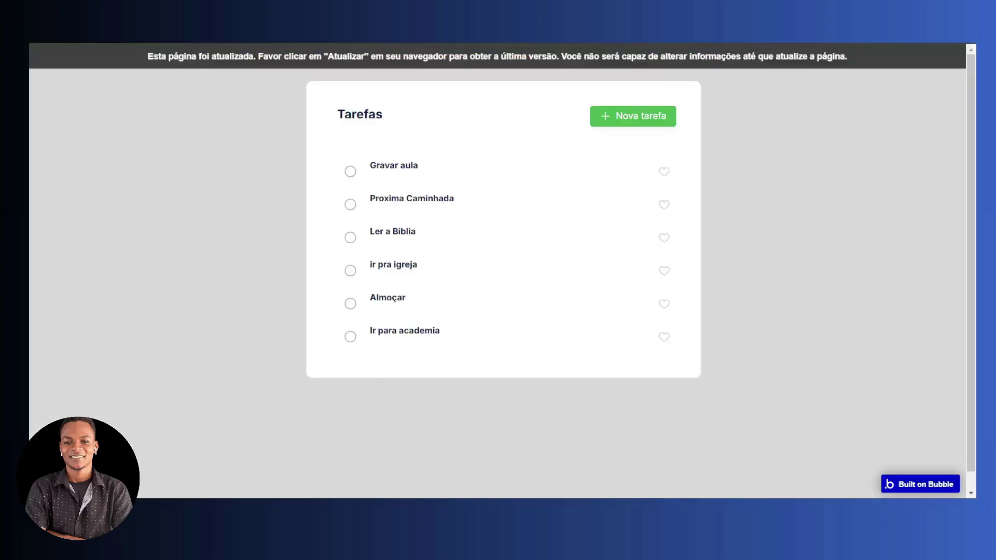
click(307, 61)
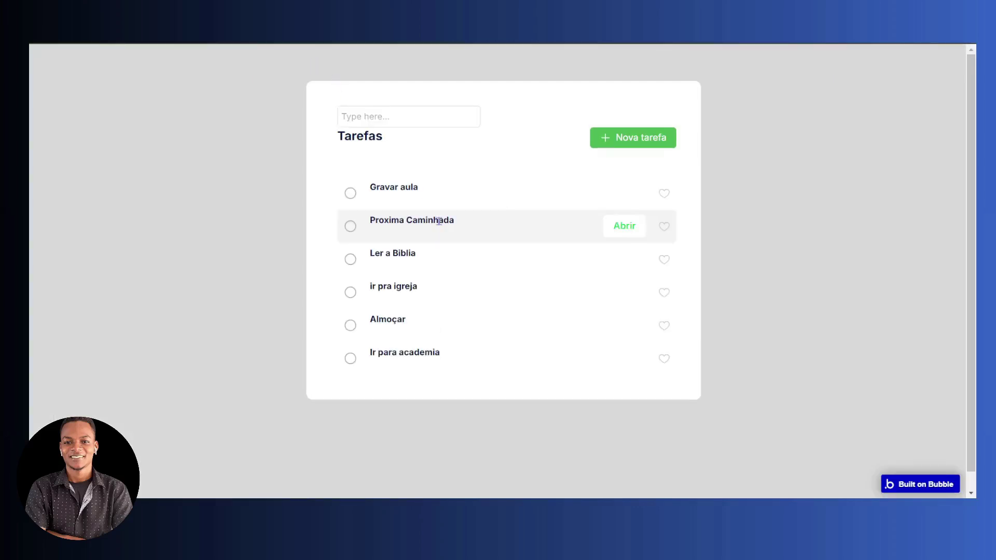
click(381, 111)
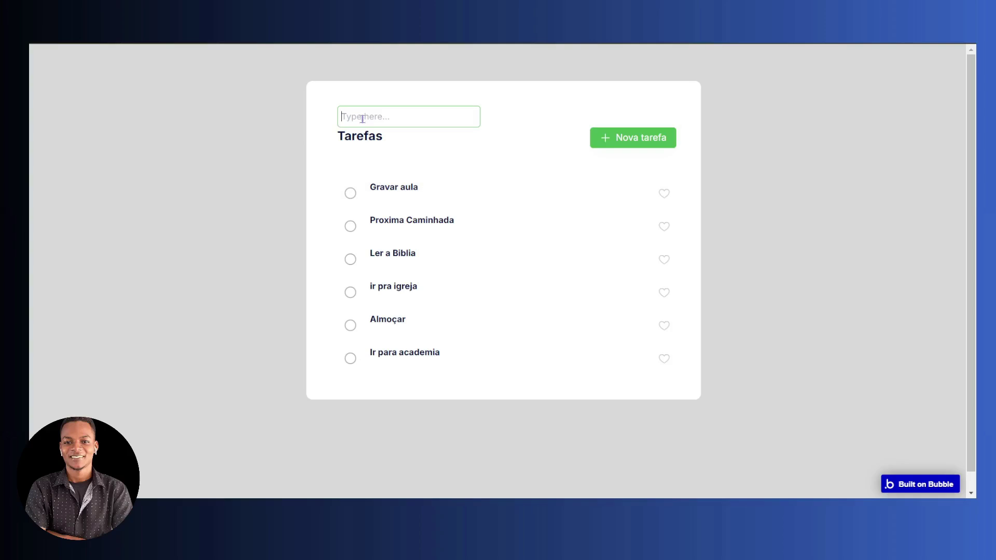
text(&titulo=like.Gra%)
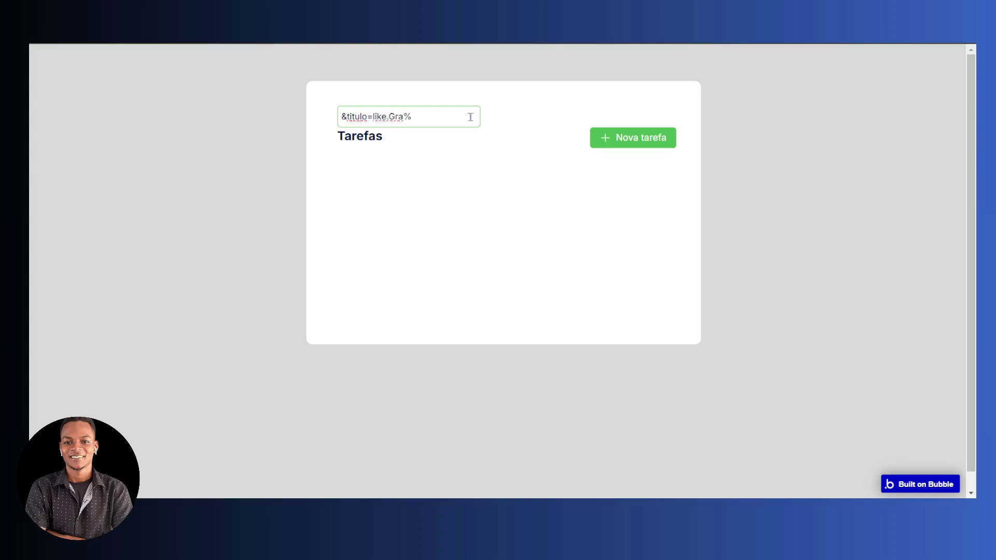
click(531, 113)
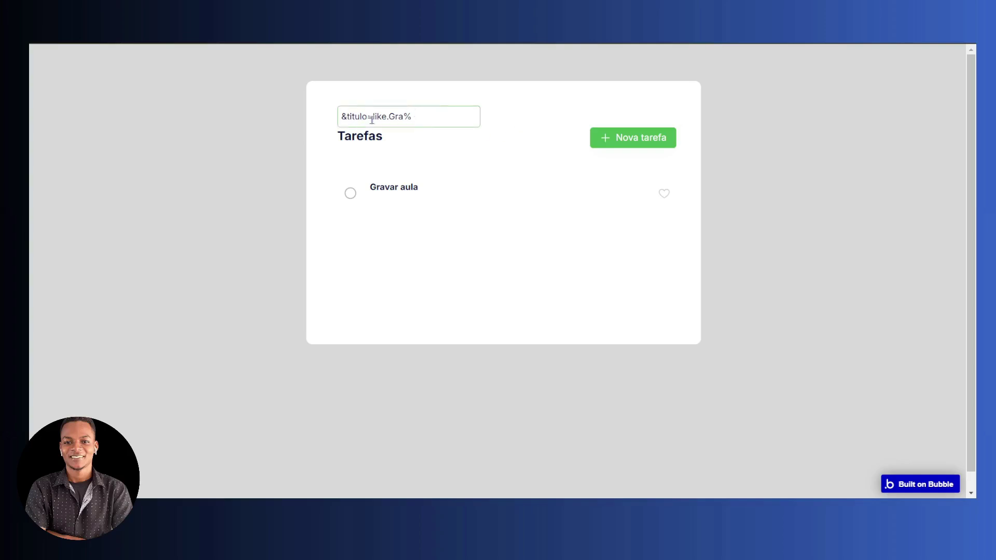
- Clear the preview's filter input and undo the removal of the filter examples in the Filtros no Supabase document
drag(411, 120, 330, 119)
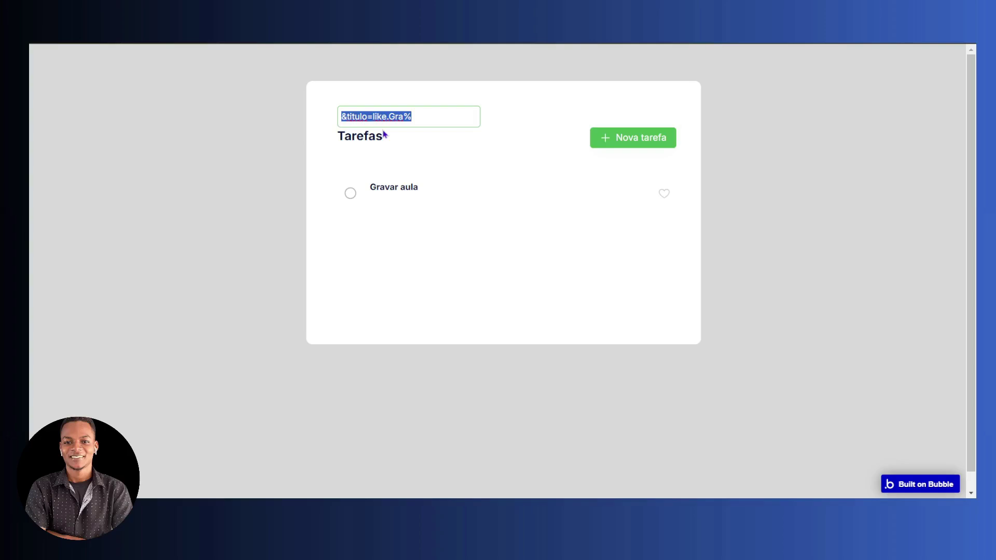
key(BackSpace)
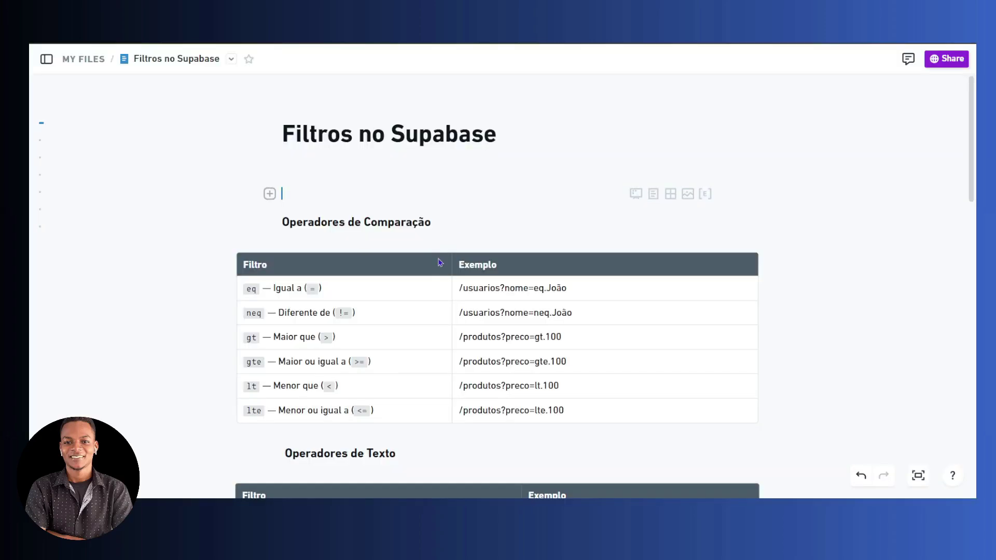
key(ctrl+z)
click(421, 253)
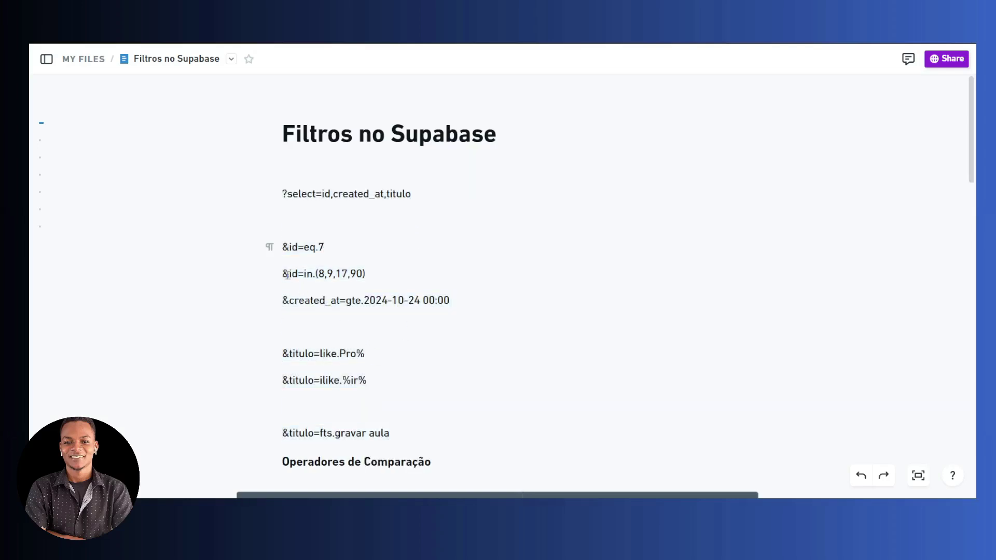
- Copy the example &id=in.(8,9,17,90) from the document and paste it into the preview's filter input
drag(284, 275, 366, 275)
key(ctrl+c)
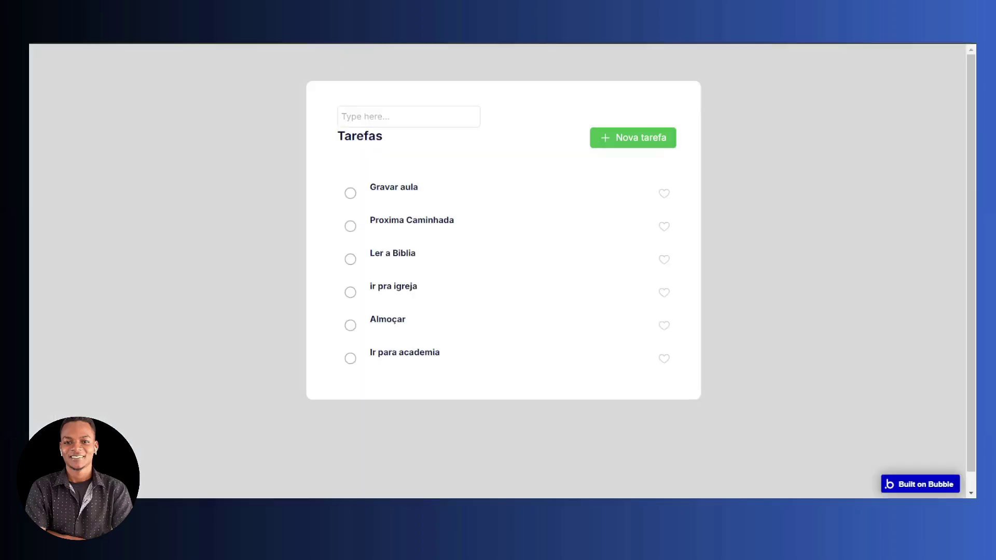
click(404, 117)
key(ctrl+v)
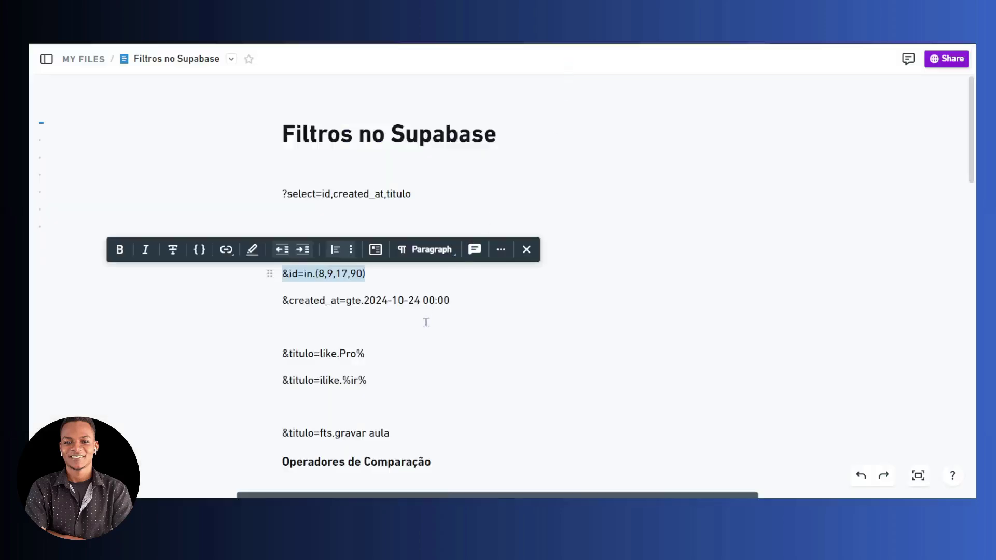
- Copy the example &titulo=ilike.%ir% from the document and apply it as the filter in the preview's input
click(418, 340)
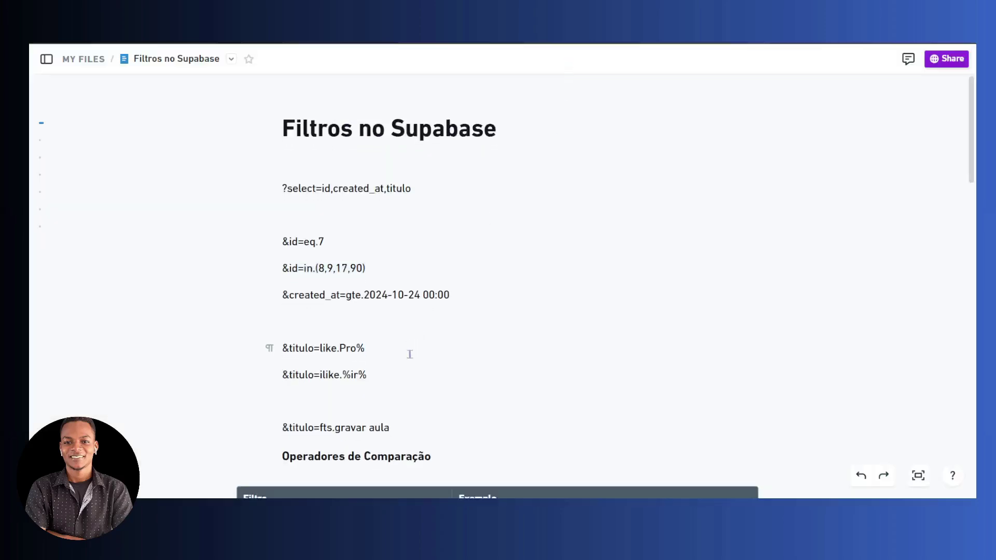
scroll(409, 354, down, 1)
drag(368, 318, 283, 318)
key(ctrl+c)
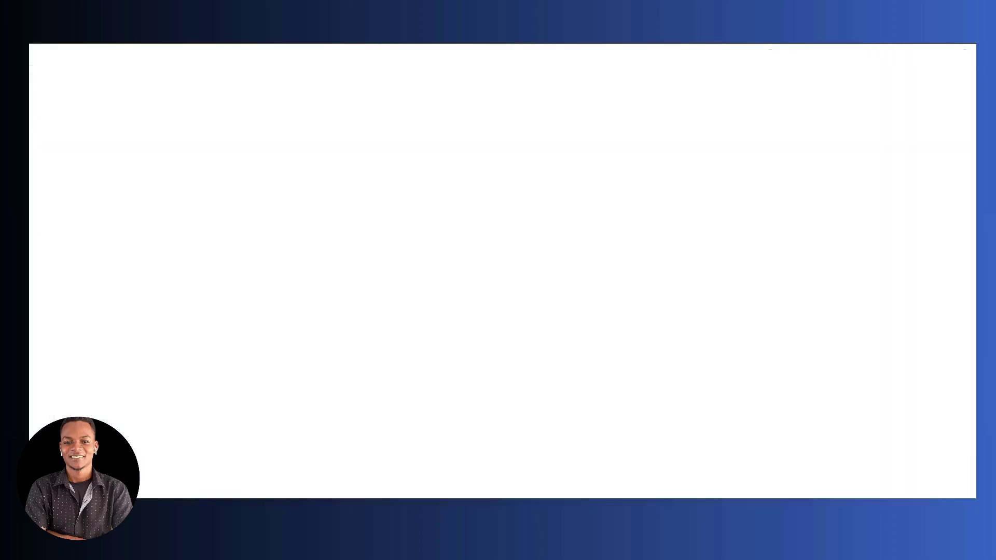
click(406, 115)
key(ctrl+v)
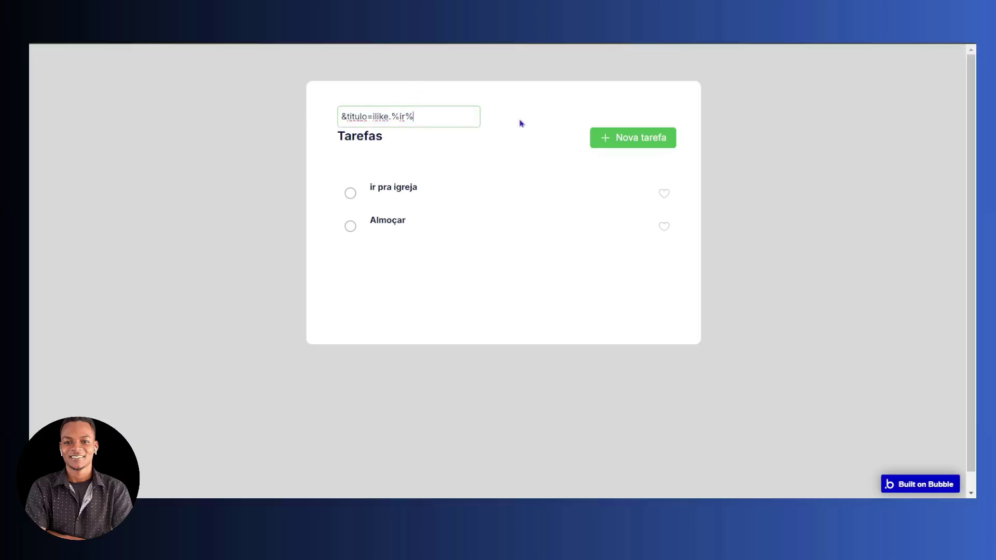
click(528, 115)
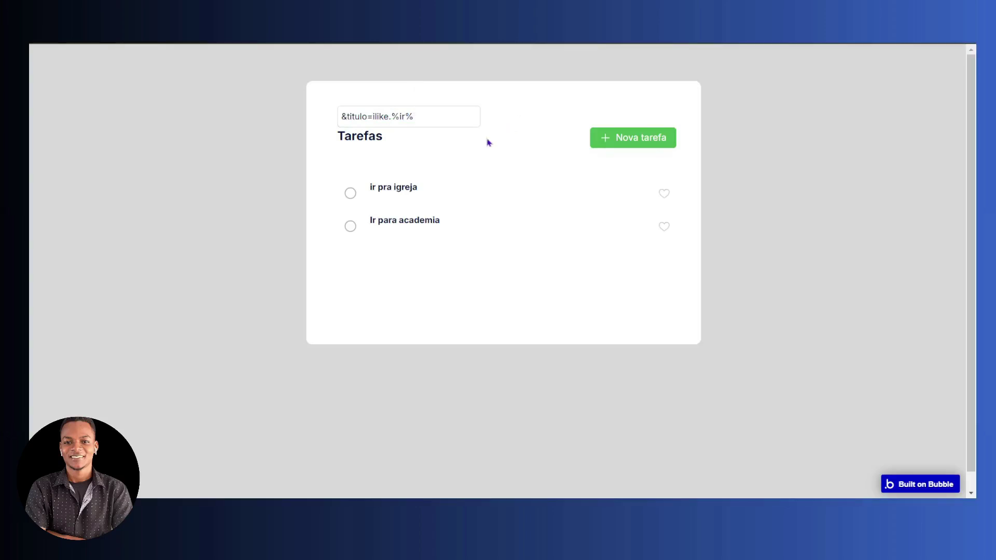
- Replace the preview's filter with &created_at=gte.2024-10-24 00:00 copied from the Filtros no Supabase document
click(498, 31)
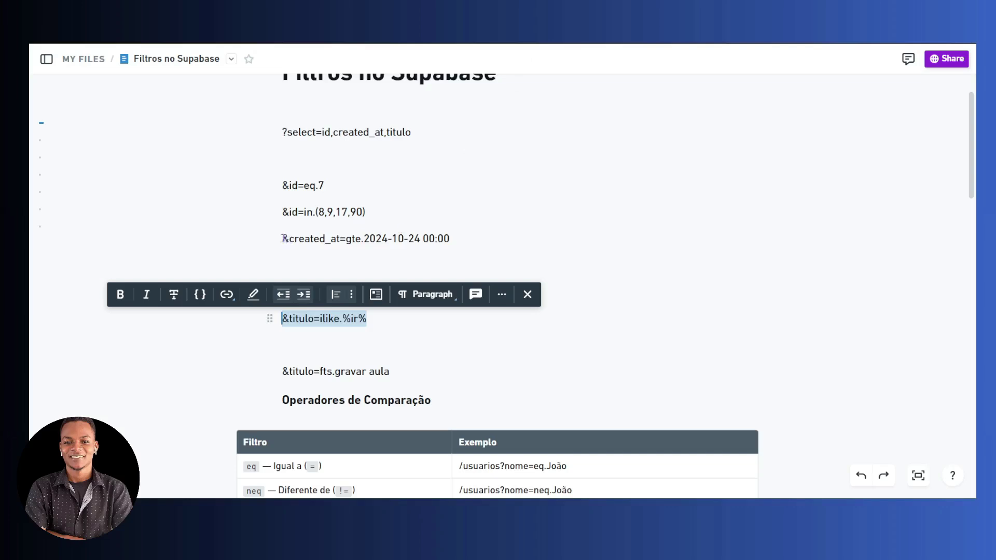
drag(284, 239, 473, 239)
key(ctrl+c)
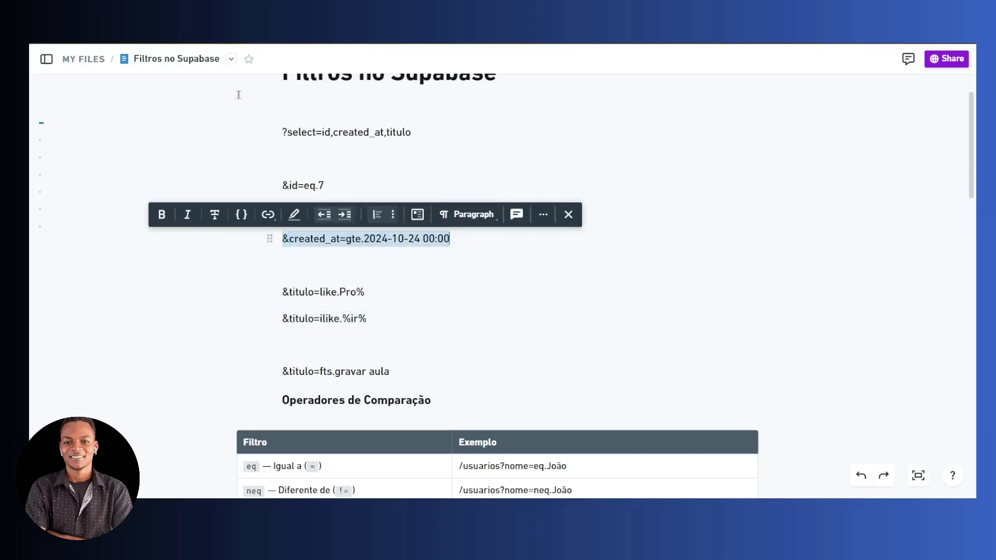
click(239, 31)
double_click(381, 117)
key(ctrl+a)
key(ctrl+v)
click(517, 115)
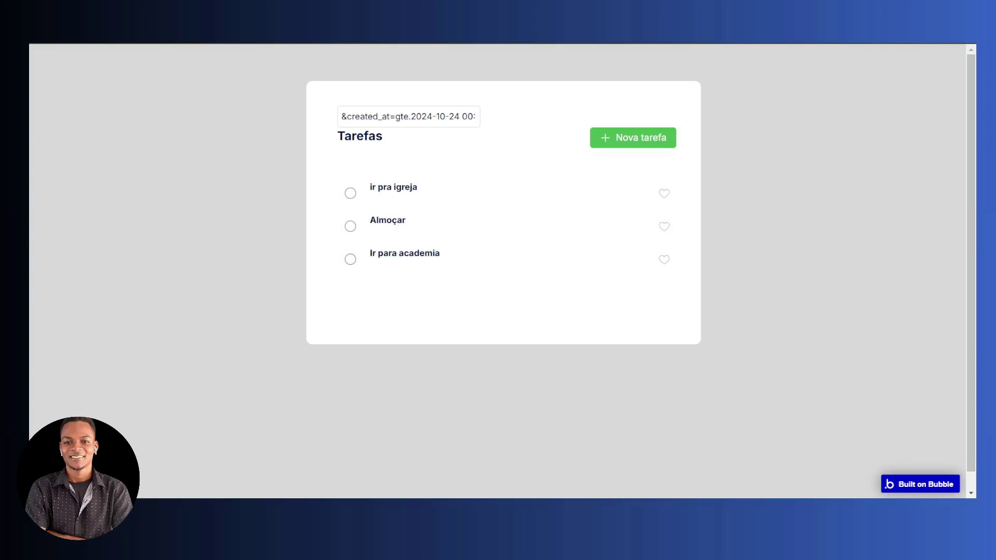
- Append &titulo=ilike.%ir% from the document to the created_at filter in the preview's input and apply the combined filter
key(ctrl+Tab)
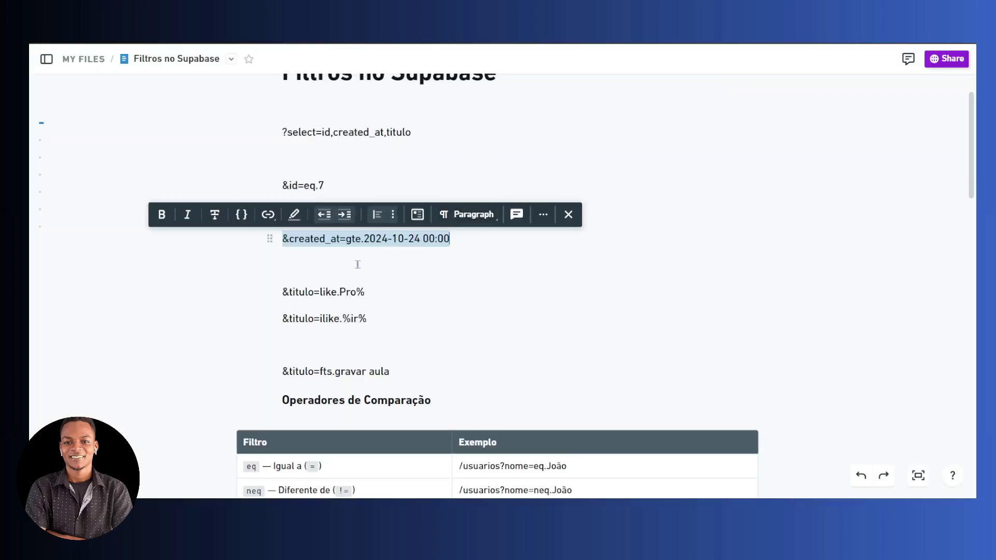
click(347, 289)
drag(367, 319, 284, 318)
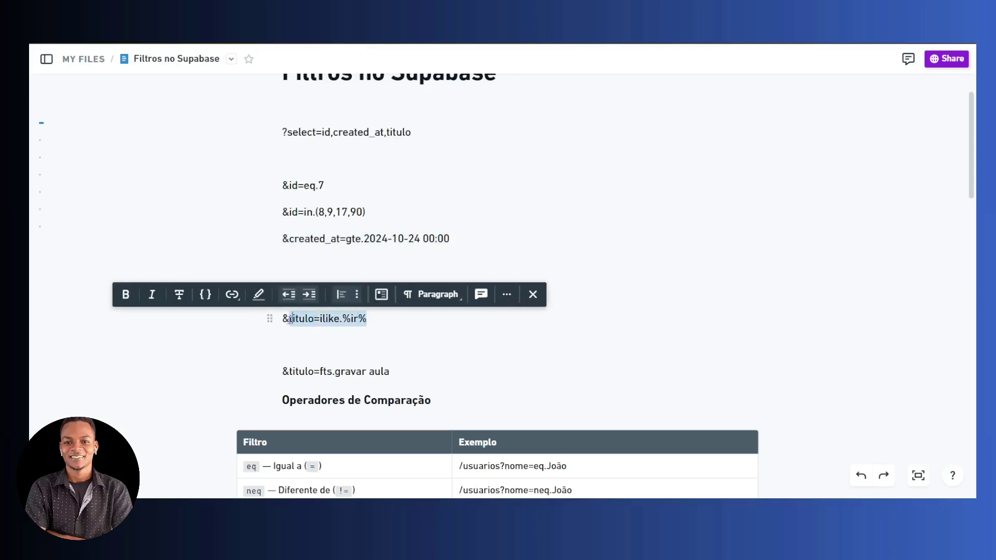
key(ctrl+Tab)
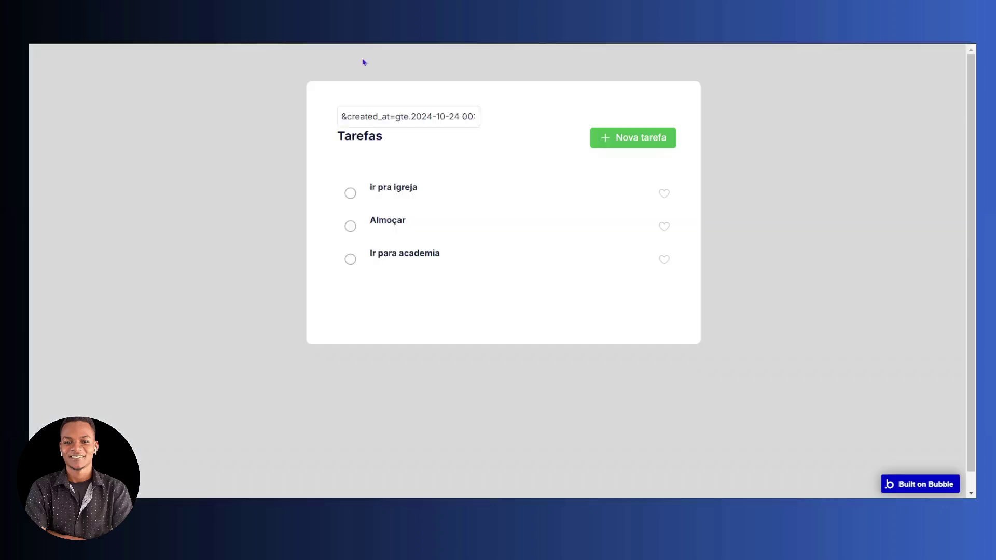
text(00:00&titulo=ilike.%ir%)
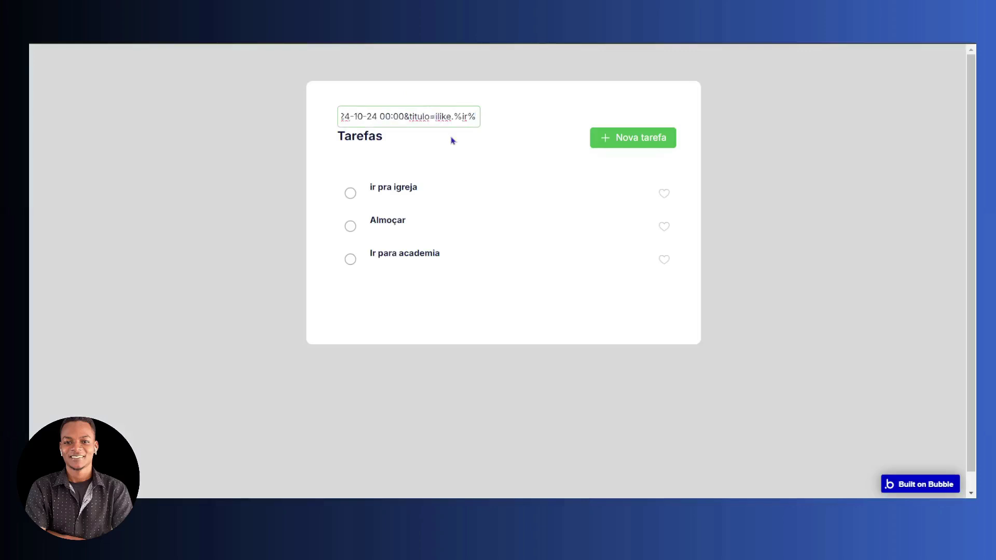
click(452, 138)
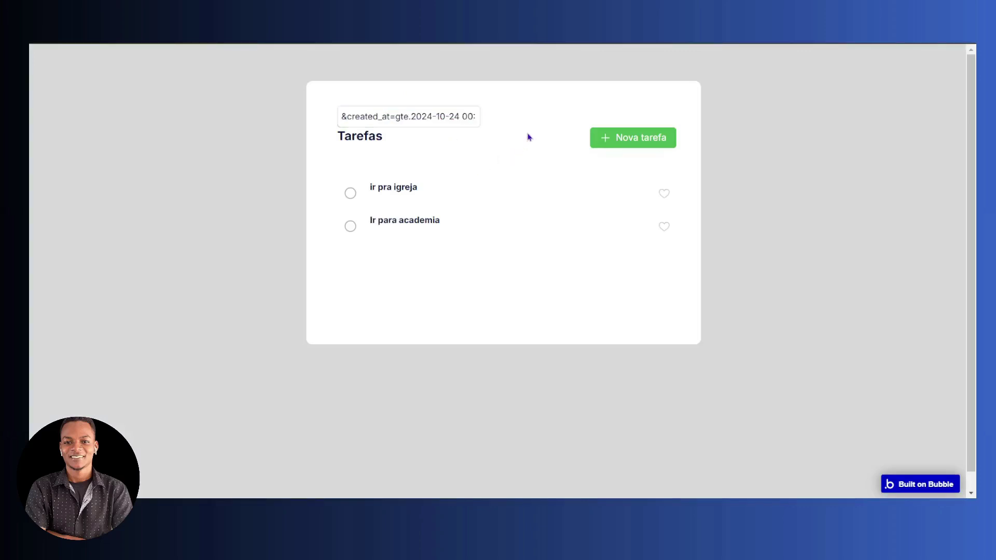